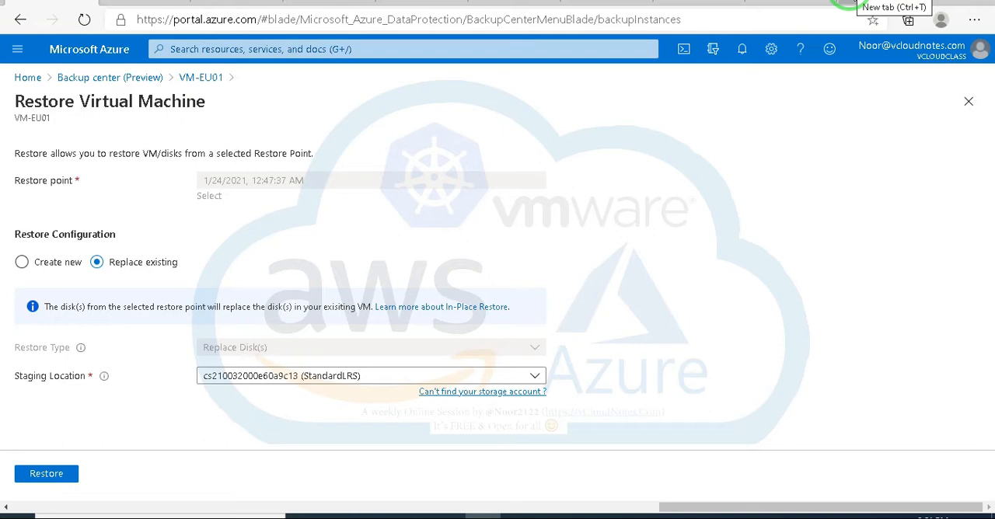
left_click(846, 4)
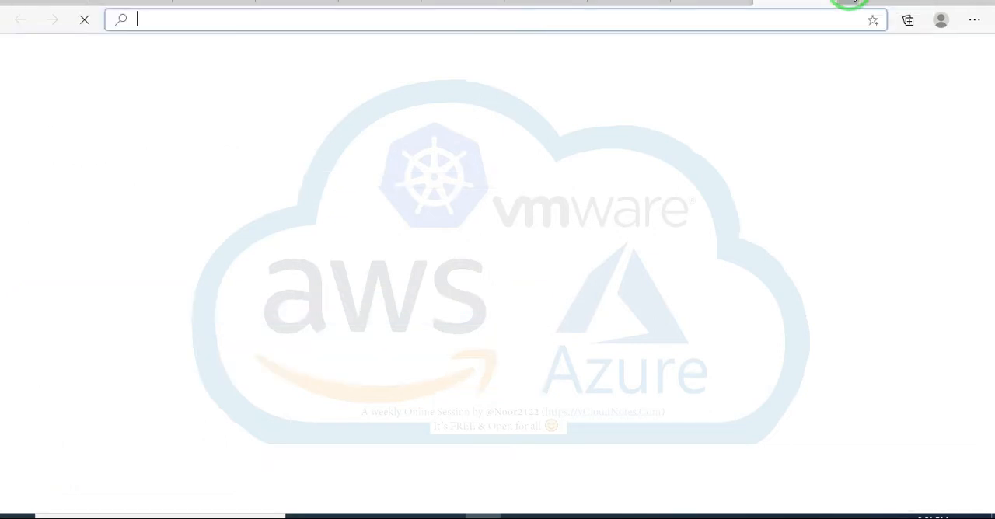
left_click(263, 16)
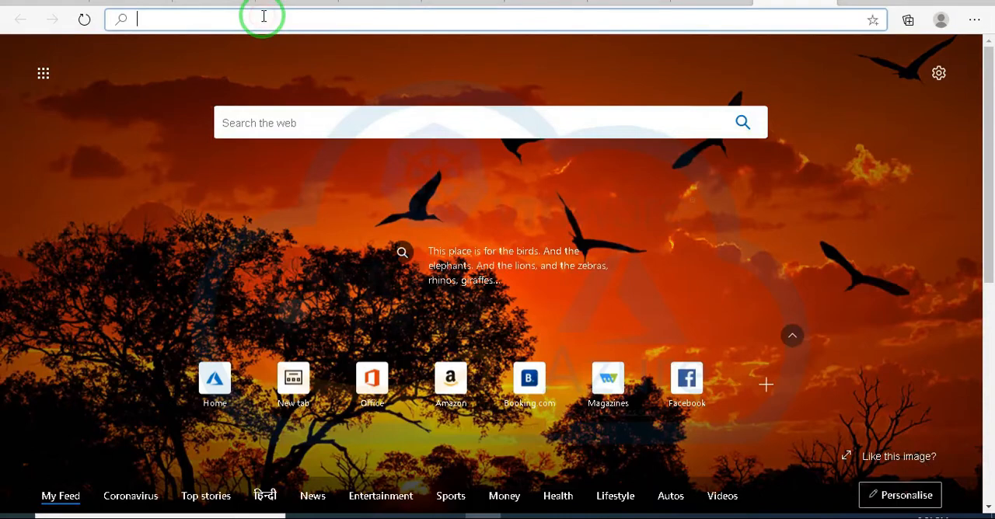
type("vc")
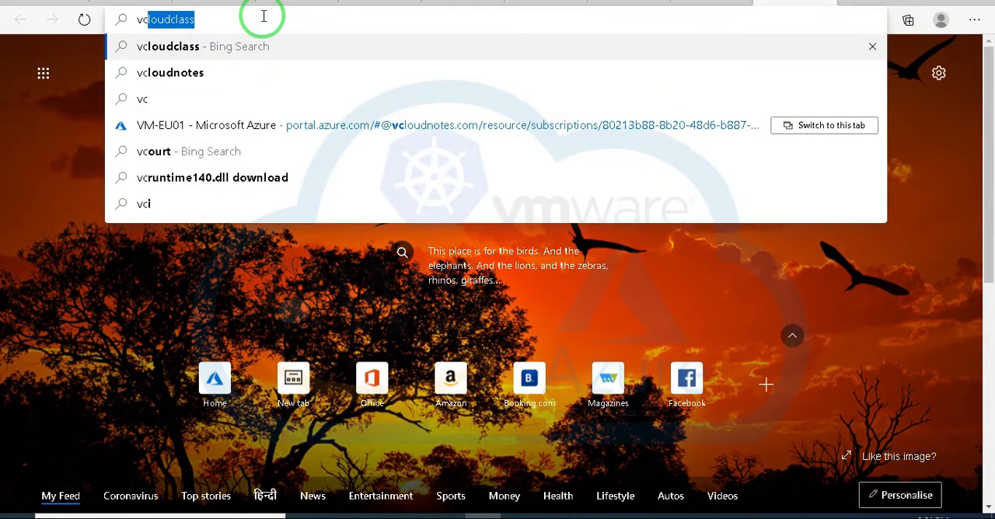
type("loudnotes")
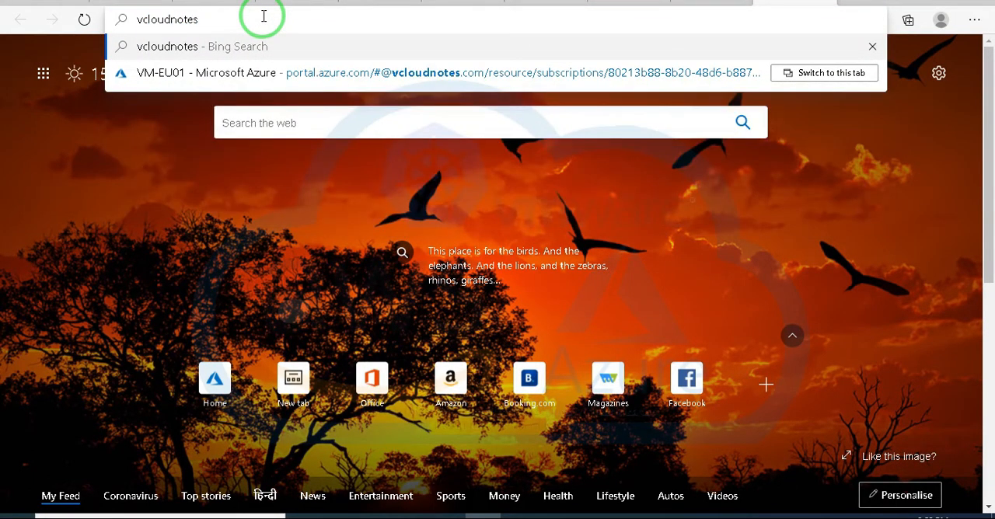
key("Return")
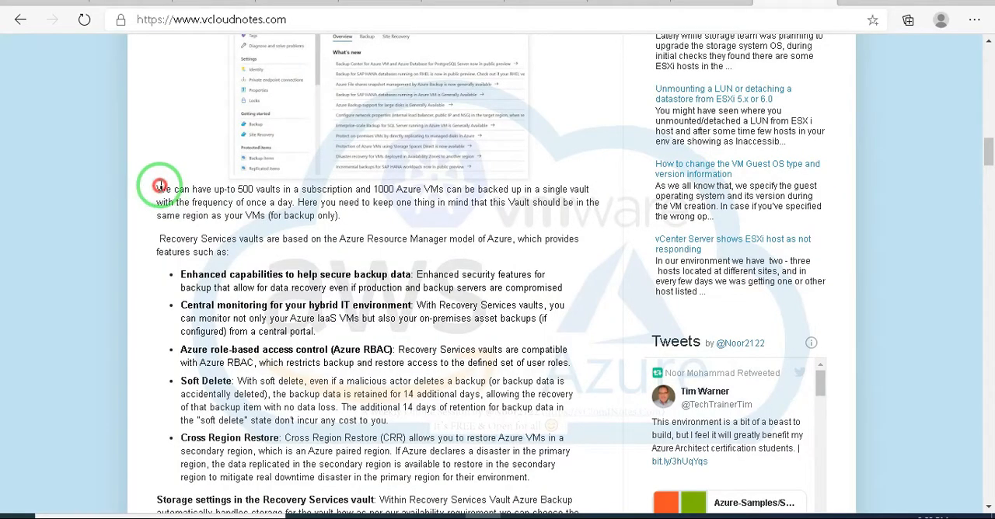
left_click_drag(156, 189, 451, 189)
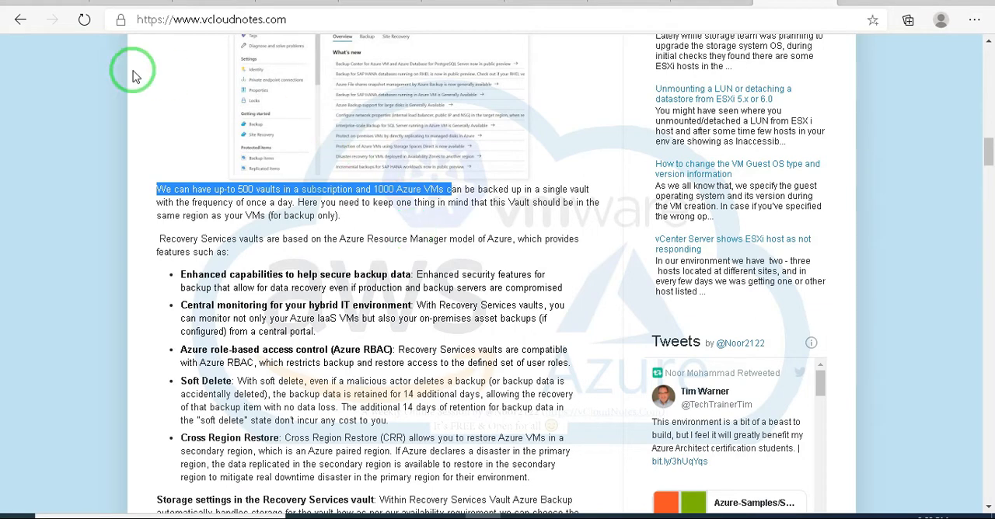
Step: Switch to the Azure Backup pricing page and examine the monthly price table by instance size
left_click(48, 3)
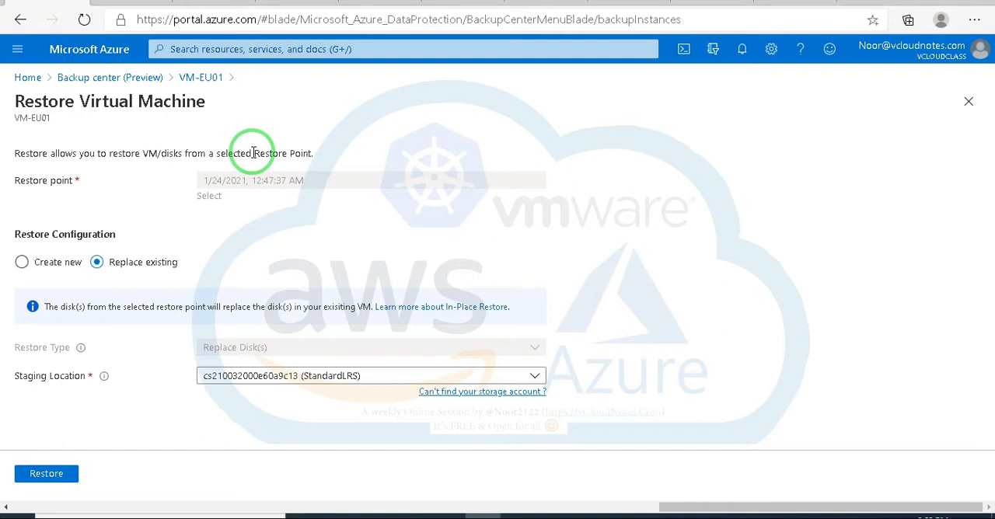
left_click(462, 2)
scroll(509, 242, "down", 4)
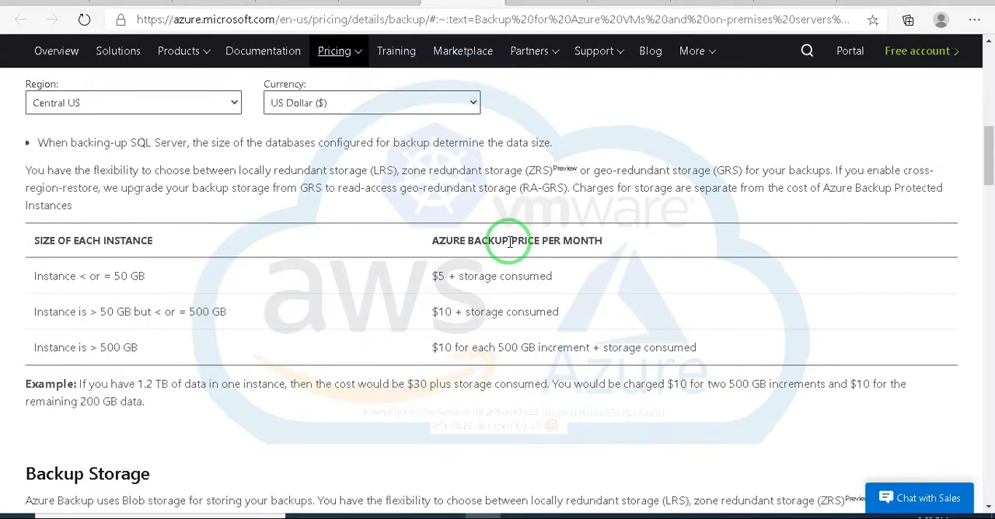
scroll(510, 243, "up", 2)
scroll(509, 242, "down", 2)
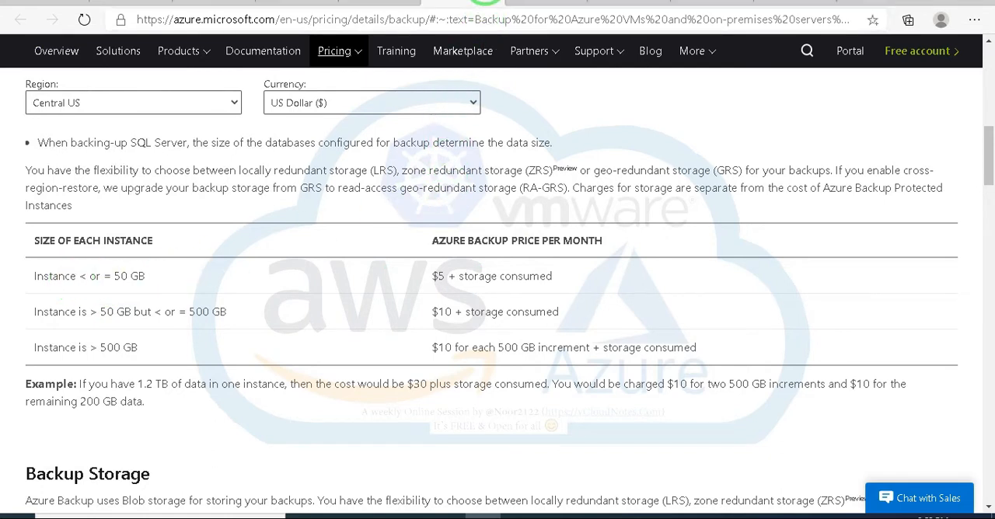
Step: Check the Zoom Meeting window, and highlight the vault and Azure VM limits again on the vcloudnotes.com page
mouse_move(498, 34)
mouse_move(661, 515)
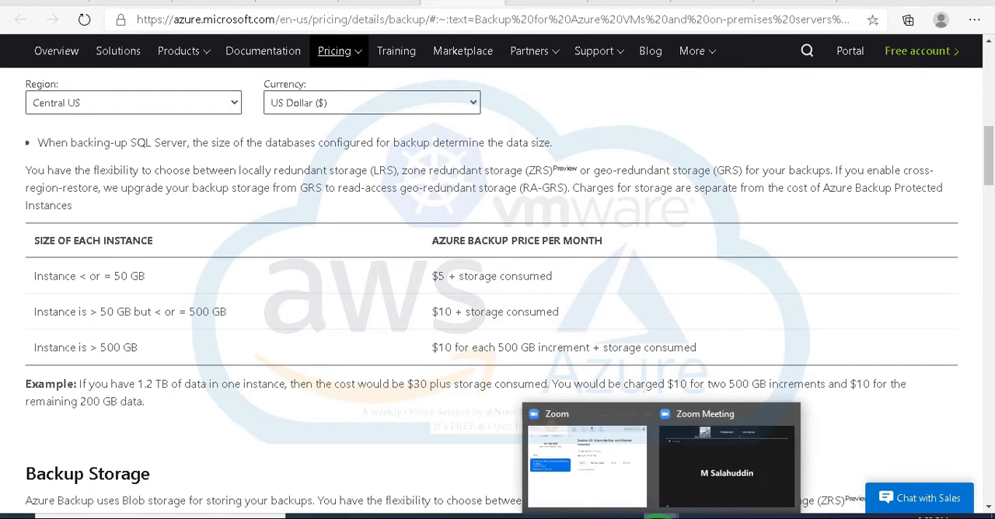
left_click(669, 477)
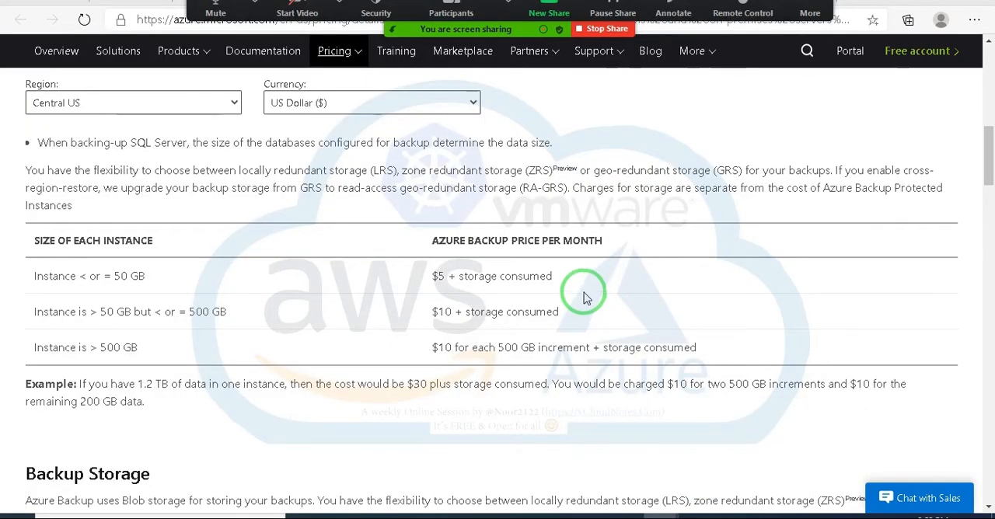
left_click(812, 2)
left_click_drag(444, 190, 158, 189)
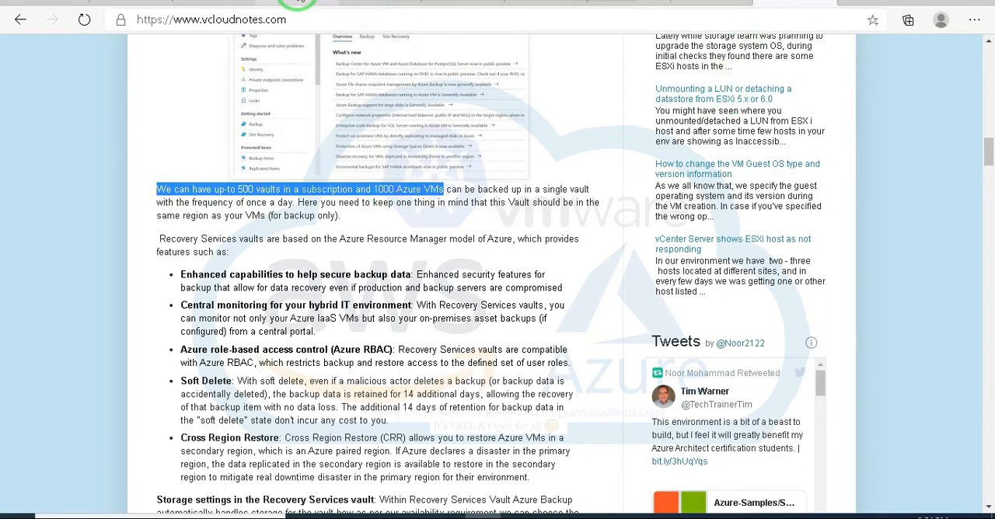
Step: On the Azure Backup pricing page, highlight the 50 GB tier, the tier above 500 GB and the latter's price per month
left_click(366, 3)
left_click(371, 3)
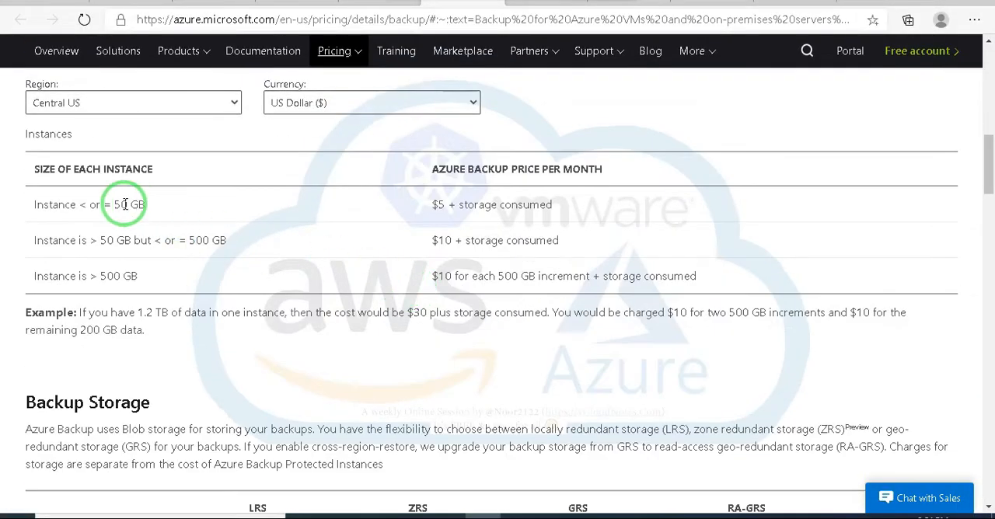
left_click(68, 204)
left_click_drag(68, 204, 147, 204)
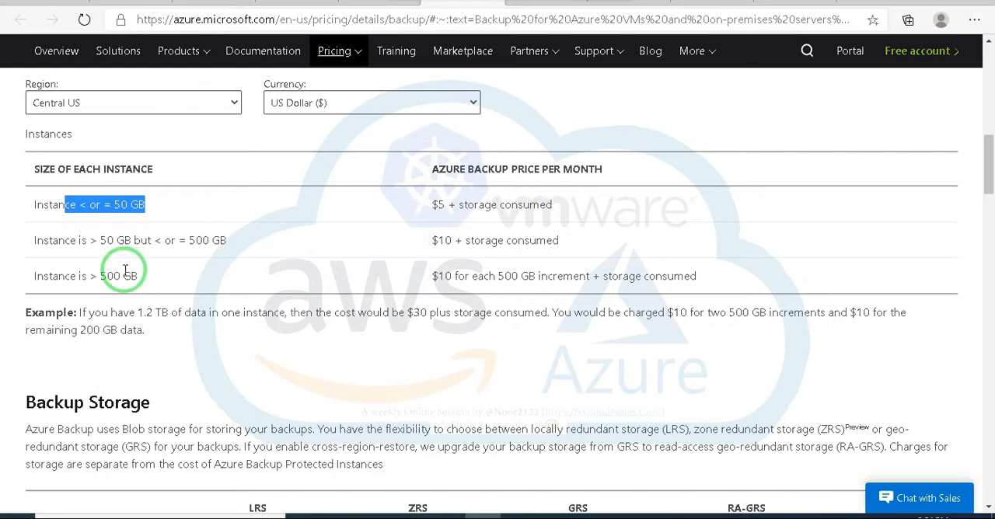
left_click(149, 278)
left_click_drag(149, 277, 54, 278)
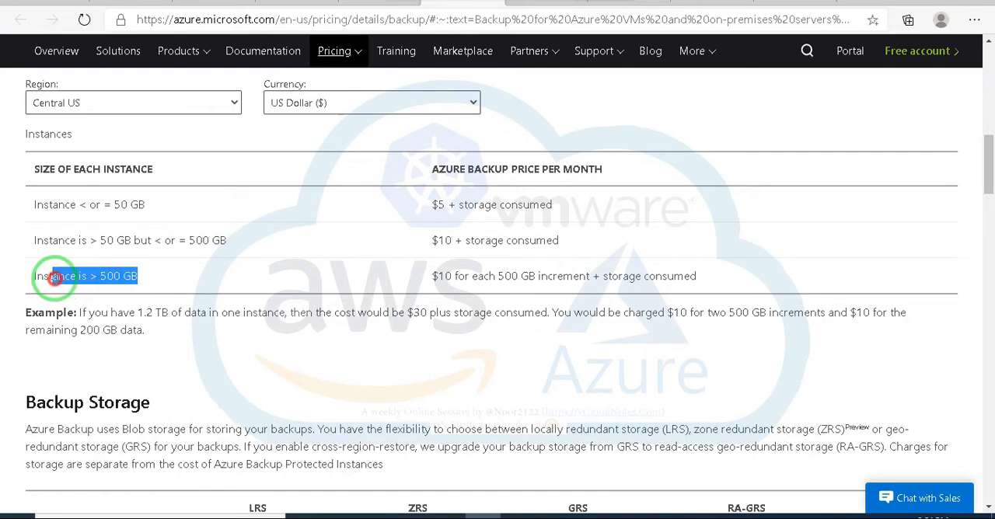
left_click(436, 276)
left_click_drag(436, 276, 710, 278)
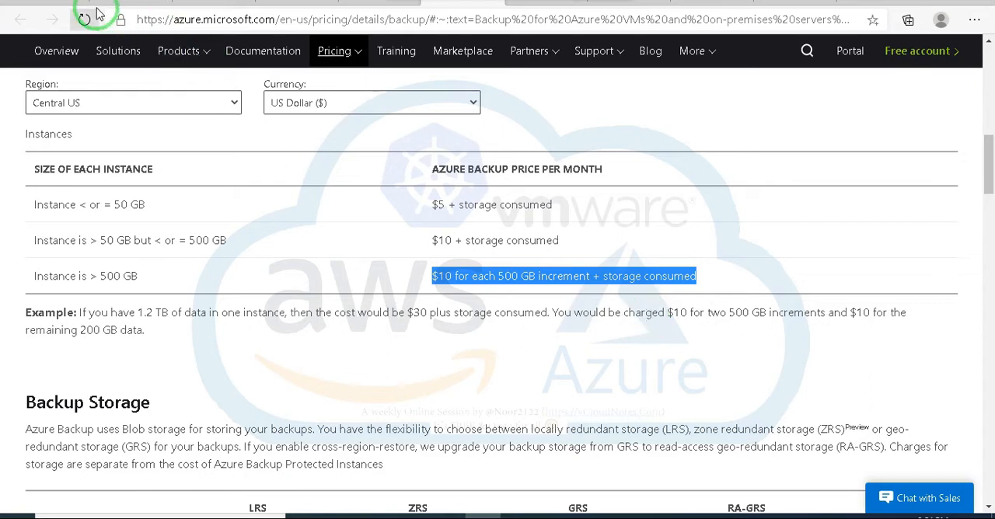
Step: View the Azure Backup product page and the backup items of the RSV-UE02 vault
left_click(20, 20)
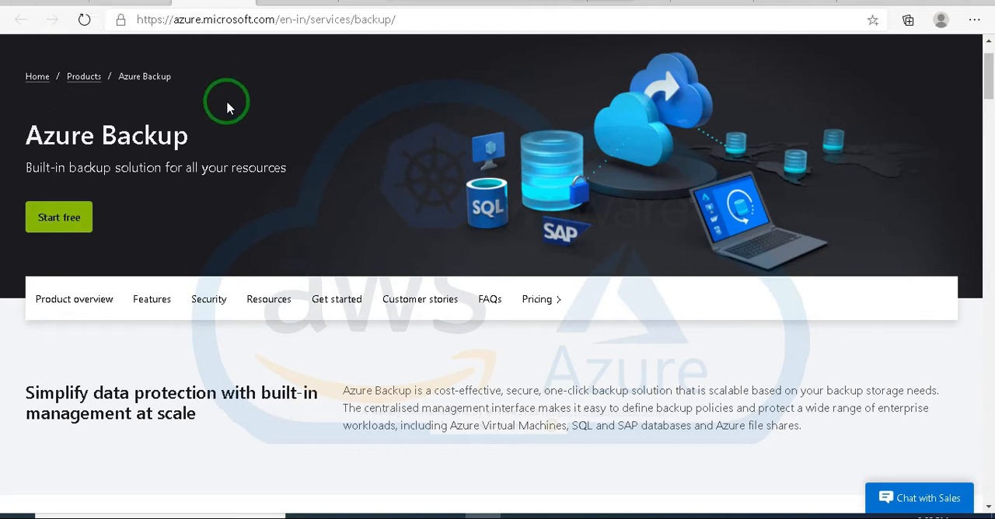
left_click(130, 4)
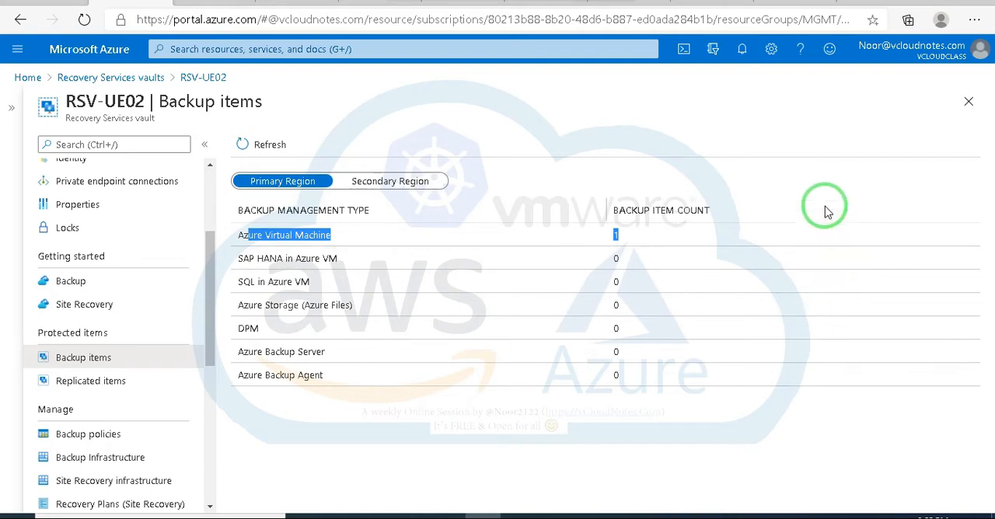
Step: Return to the Azure Backup pricing page and highlight the 50 GB instance tier and its $5 monthly charge
left_click(467, 7)
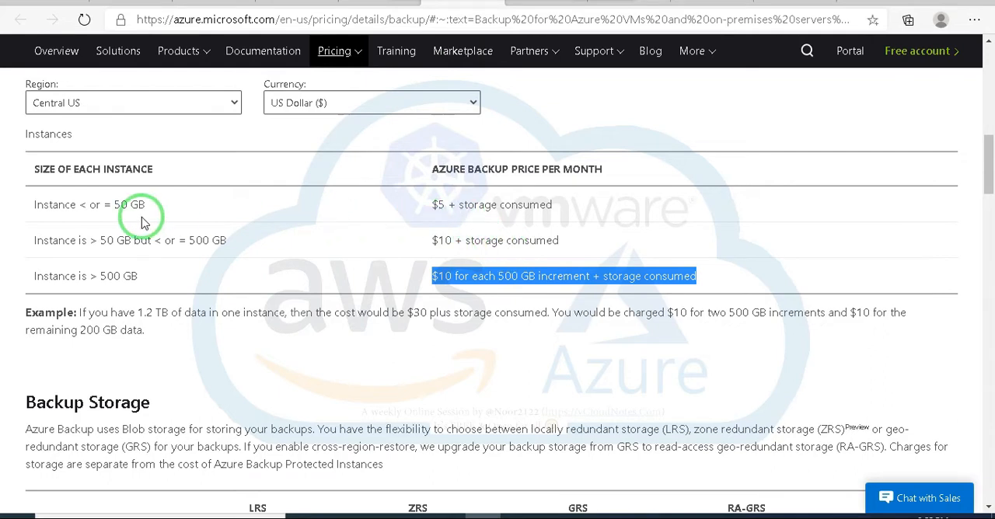
left_click_drag(145, 206, 93, 205)
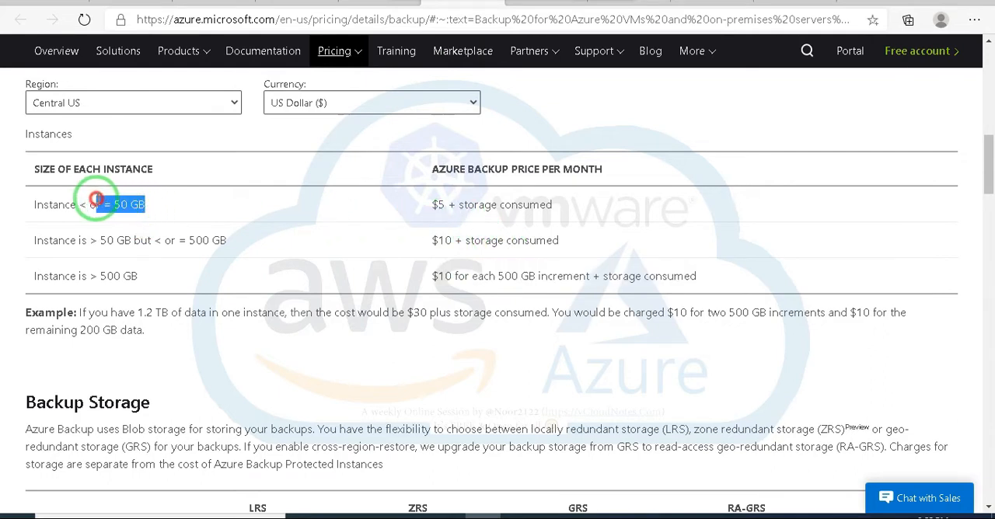
left_click(437, 205)
left_click_drag(437, 204, 443, 205)
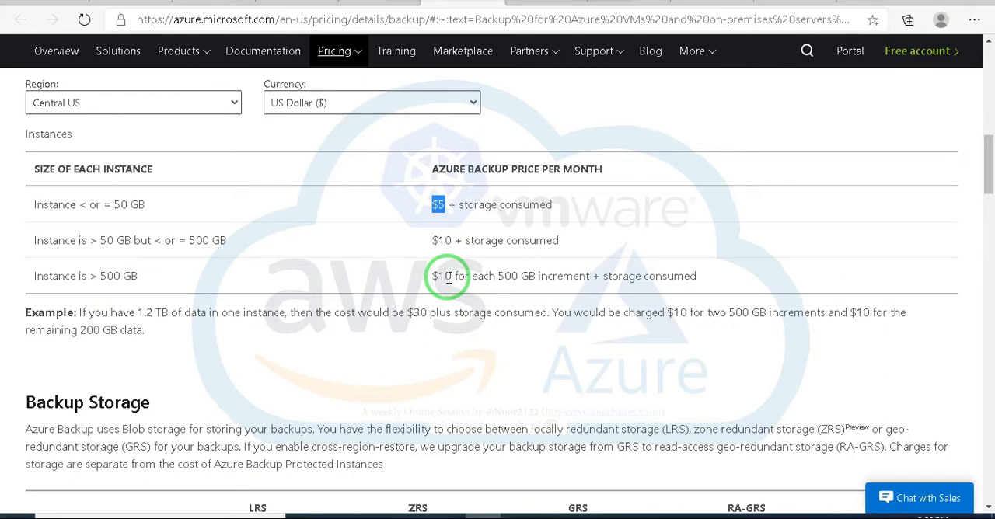
Step: Review the Backup Storage prices per GB, highlighting the ZRS, LRS, GRS and RA-GRS redundancy options
scroll(448, 302, "down", 2)
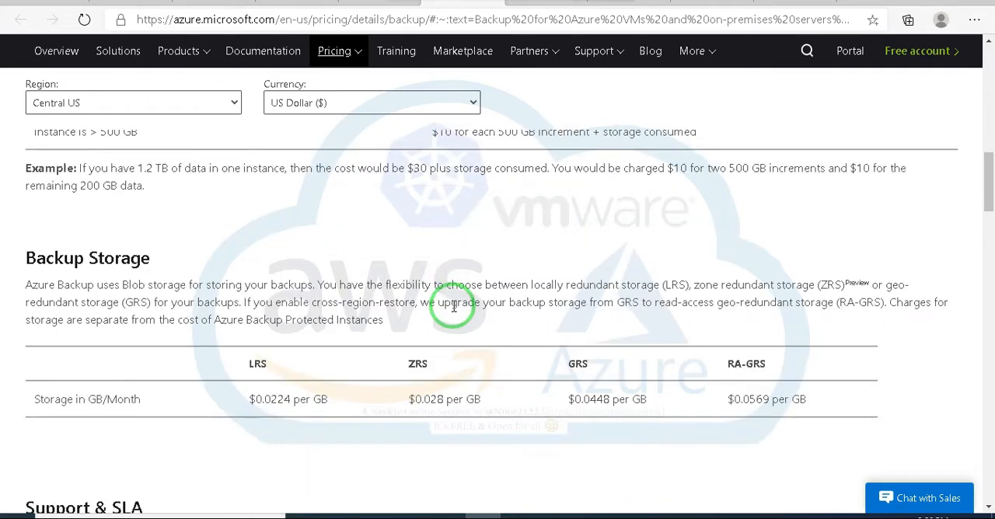
scroll(448, 302, "down", 2)
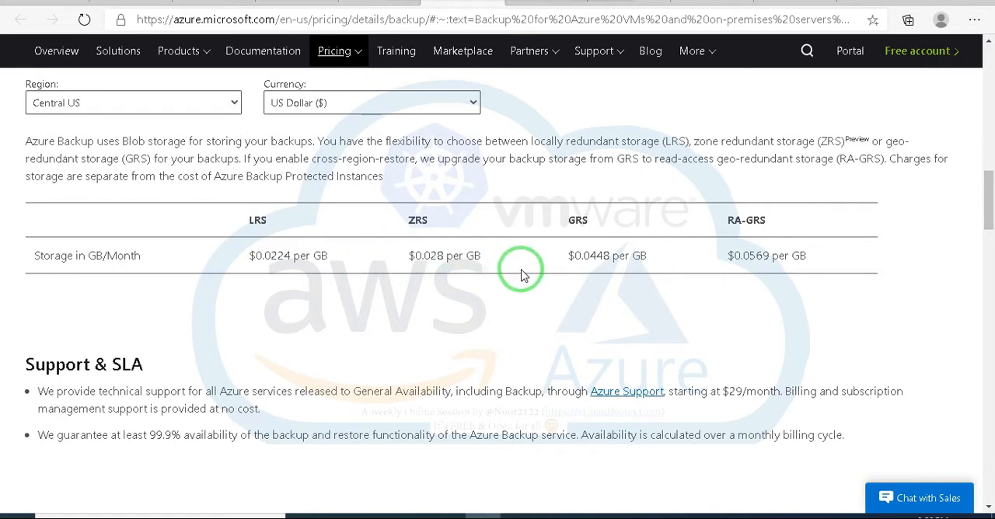
left_click_drag(432, 224, 408, 224)
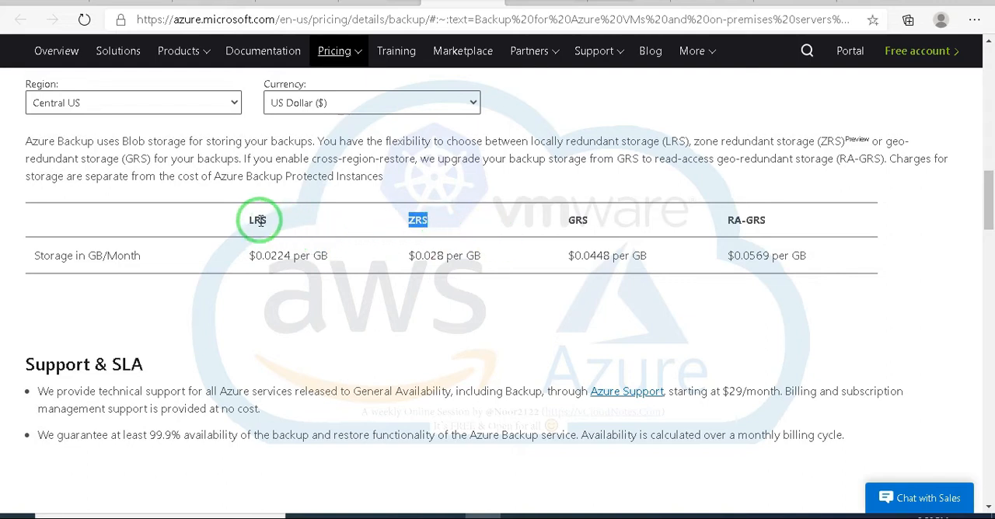
left_click_drag(266, 223, 240, 220)
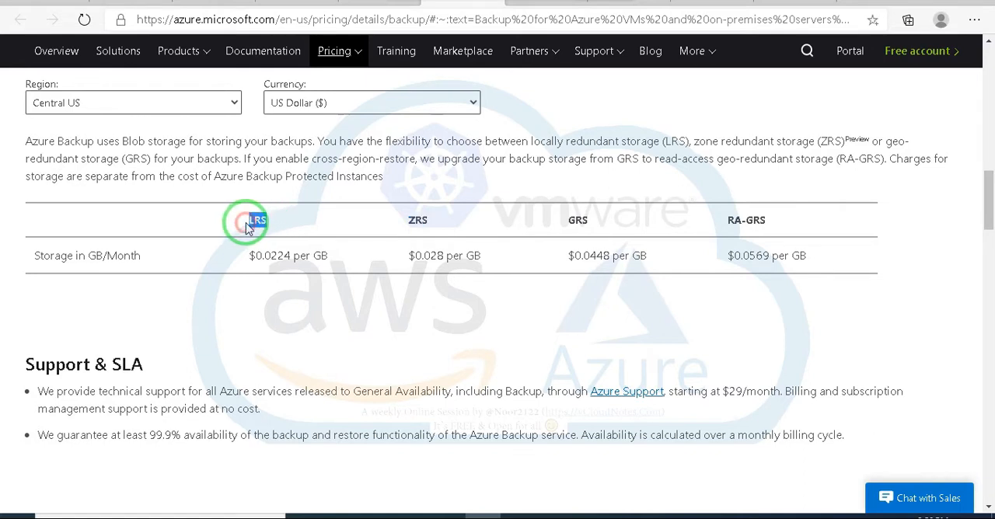
left_click_drag(589, 220, 573, 220)
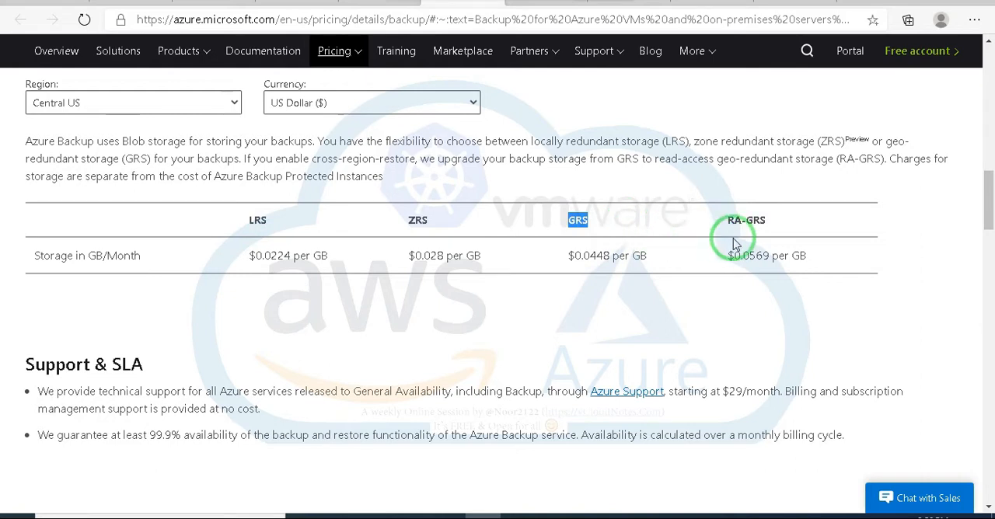
left_click_drag(768, 220, 762, 261)
left_click(759, 224)
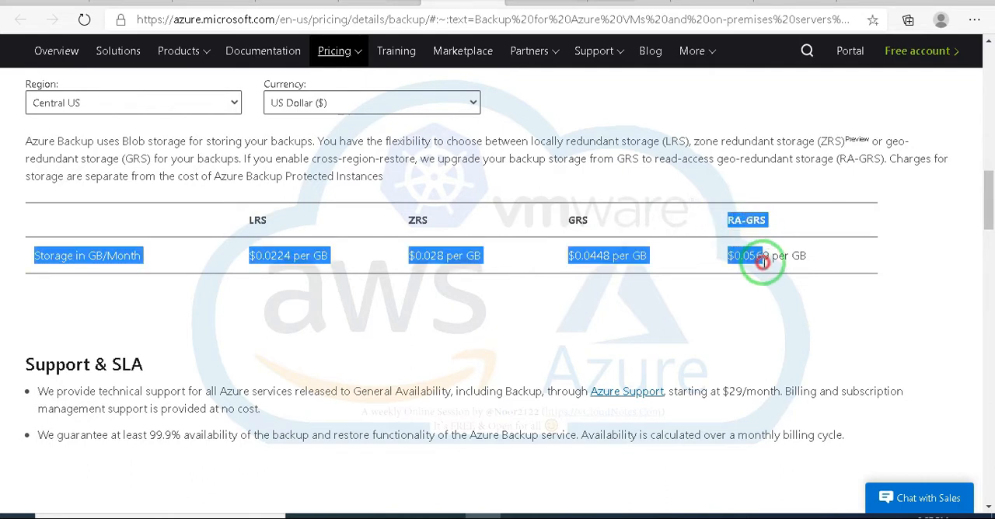
left_click_drag(796, 321, 731, 220)
left_click(708, 272)
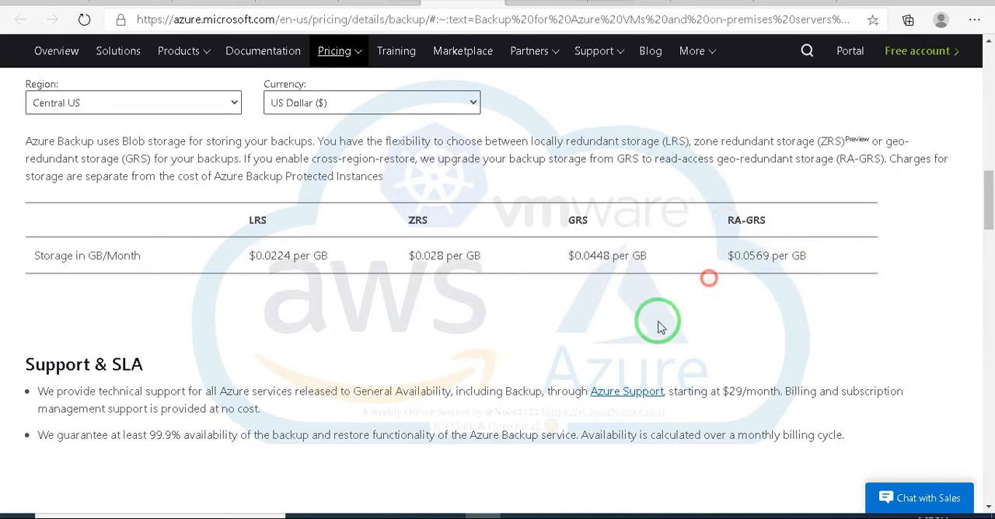
Step: Highlight the 99.9% availability guarantee in the Support & SLA section of the pricing page
scroll(302, 331, "down", 4)
scroll(303, 333, "up", 4)
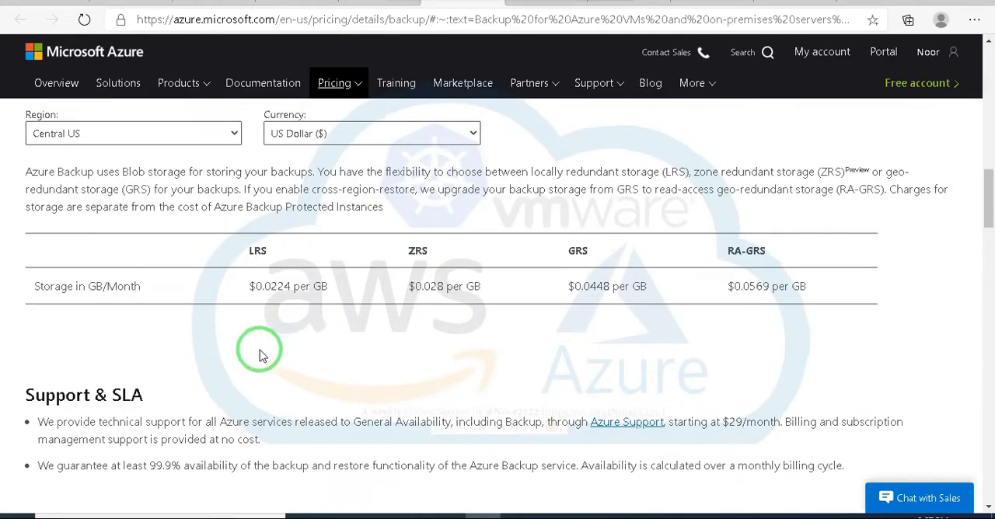
left_click_drag(62, 467, 219, 467)
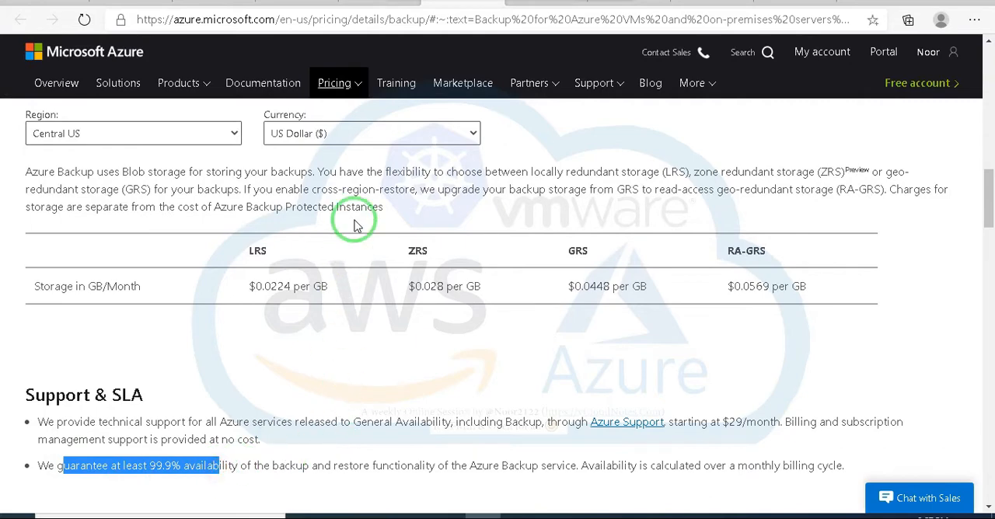
Step: Go back to the RSV-UE02 vault and show its backup items for the secondary region
left_click(122, 3)
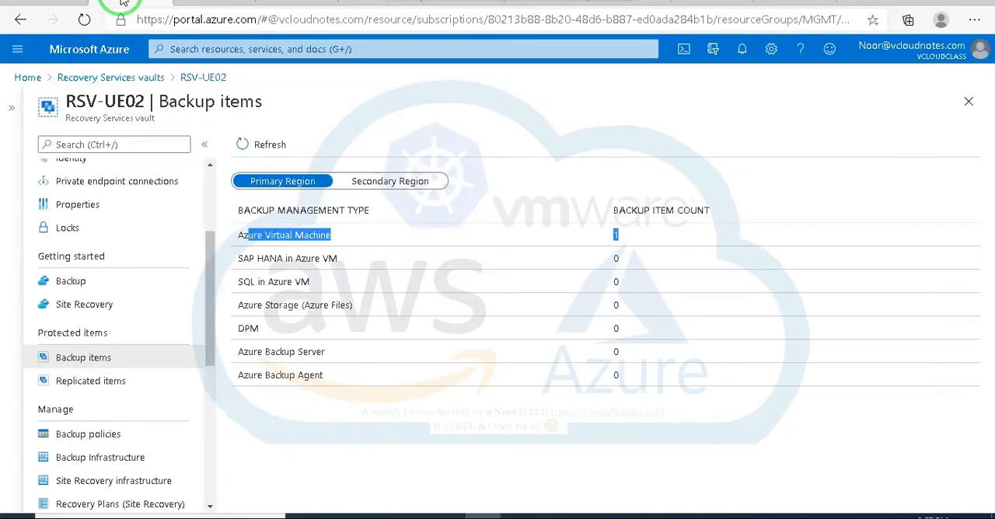
left_click(472, 438)
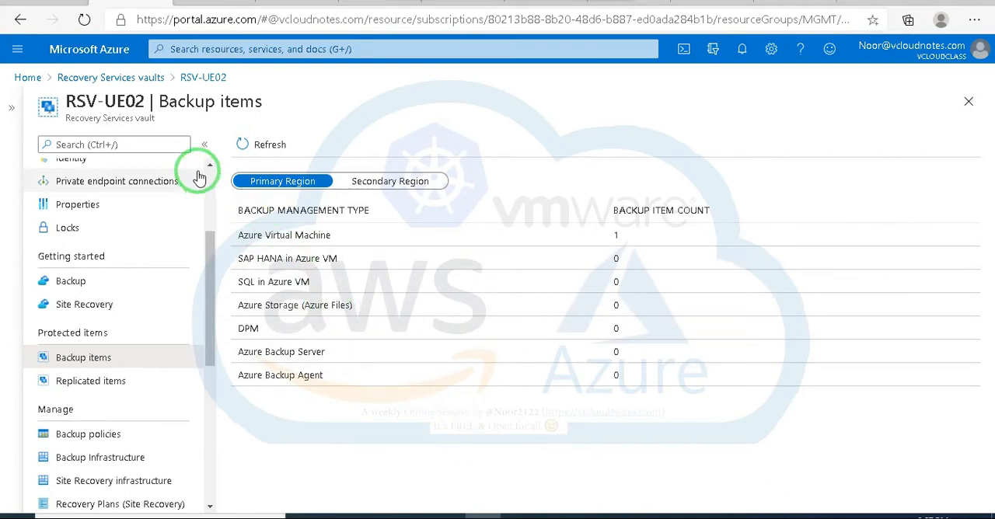
left_click(411, 185)
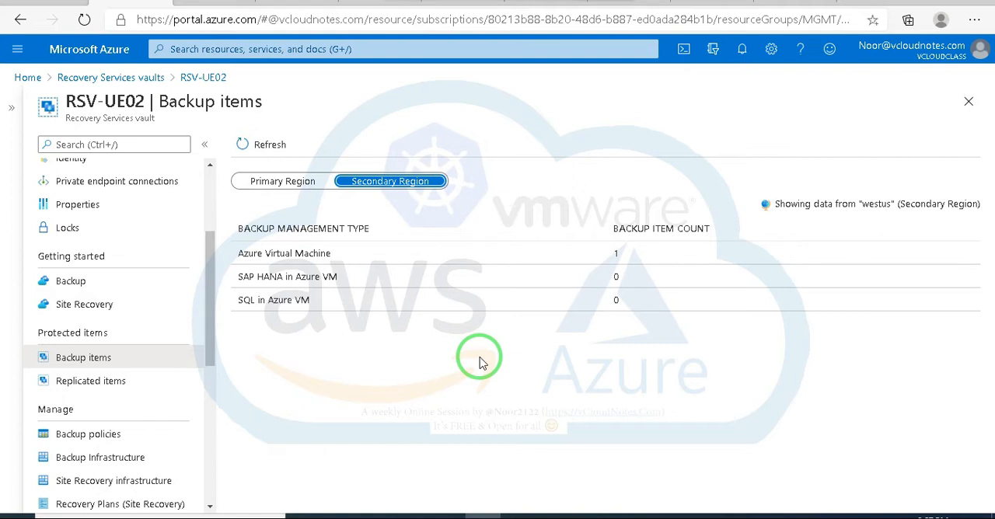
Step: Return to the list of Recovery Services vaults and open the Test-RSV01 vault
left_click(103, 79)
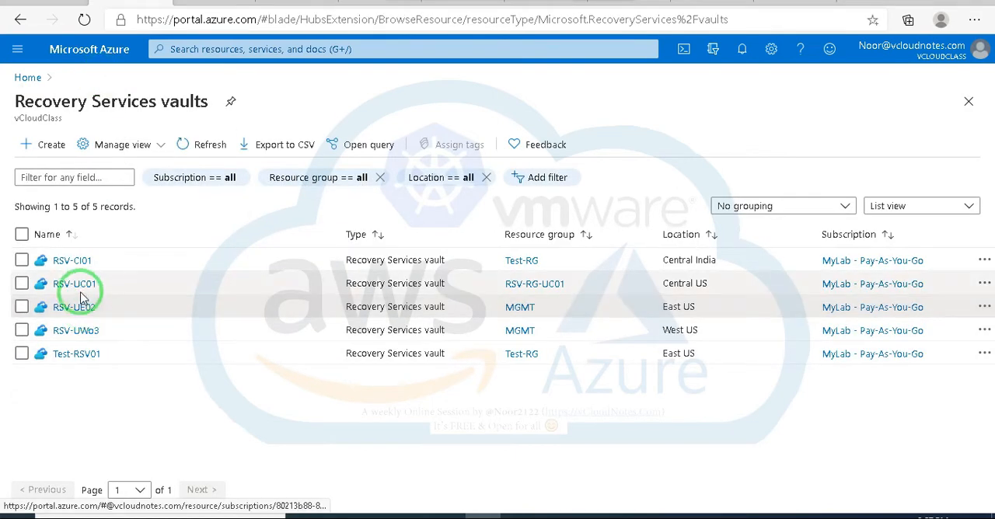
left_click(78, 354)
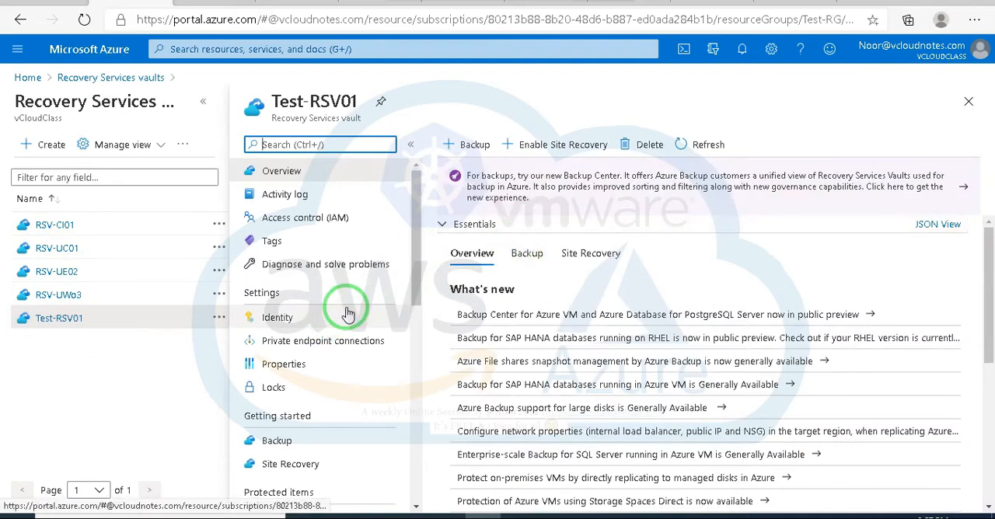
Step: Show the backup items of the Test-RSV01 vault
scroll(348, 312, "down", 1)
scroll(346, 313, "down", 1)
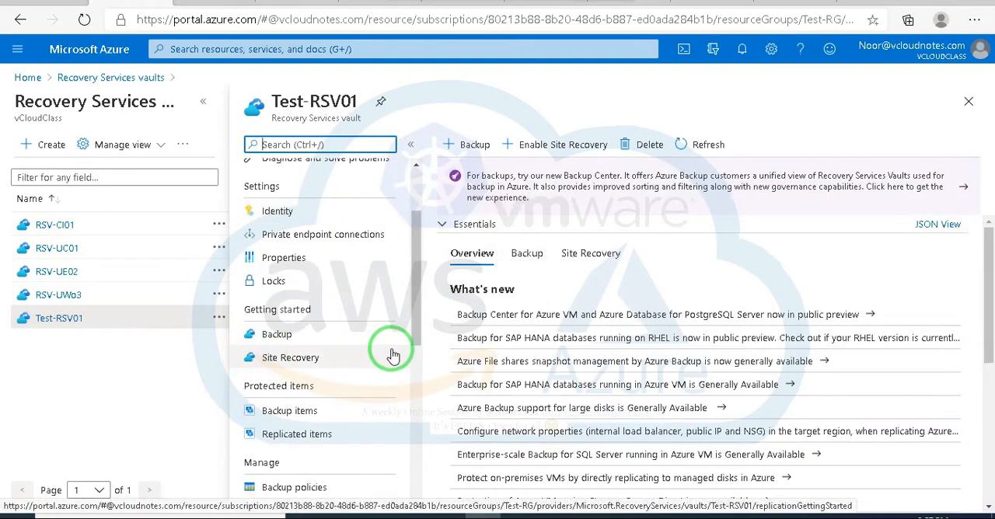
scroll(303, 389, "down", 1)
left_click(295, 359)
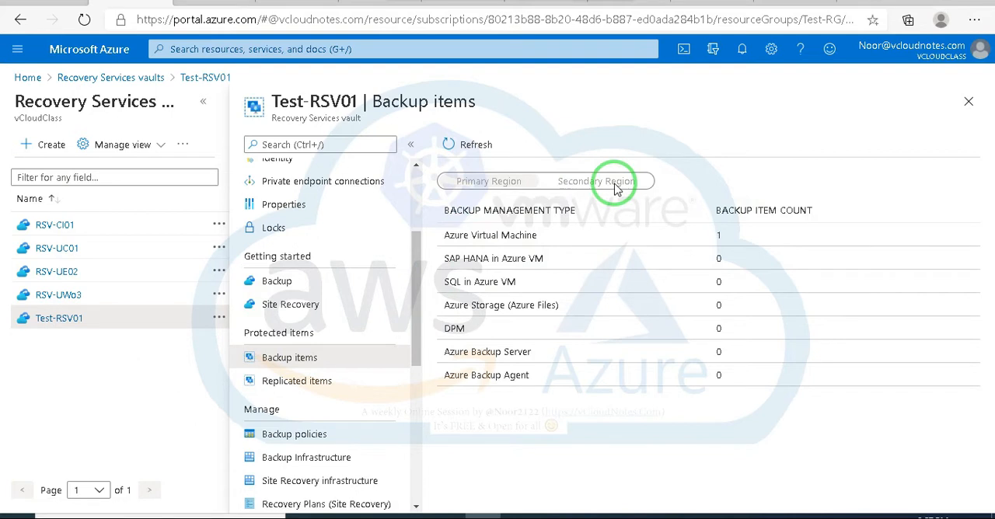
Step: Show the backup items of the RSV-UE02 vault and collapse the list of Recovery Services vaults
left_click(56, 276)
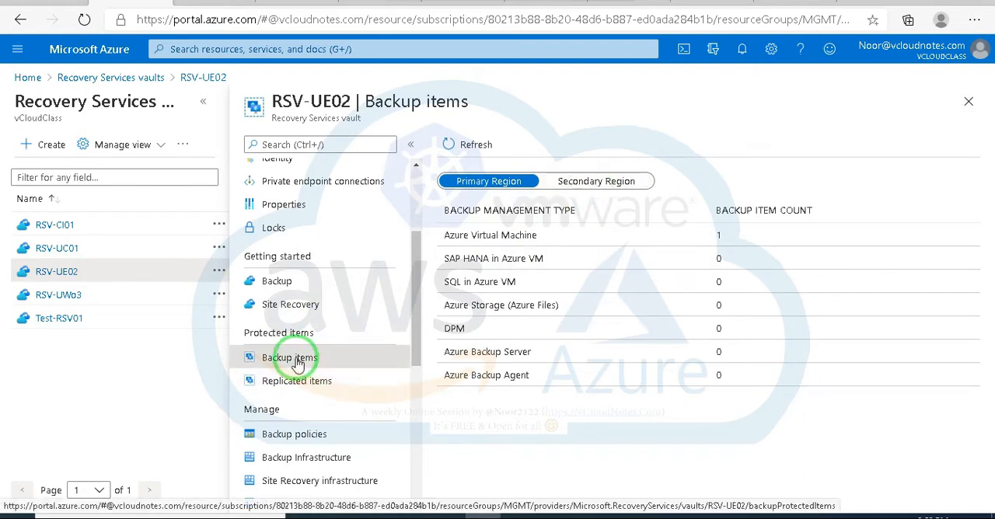
left_click(203, 101)
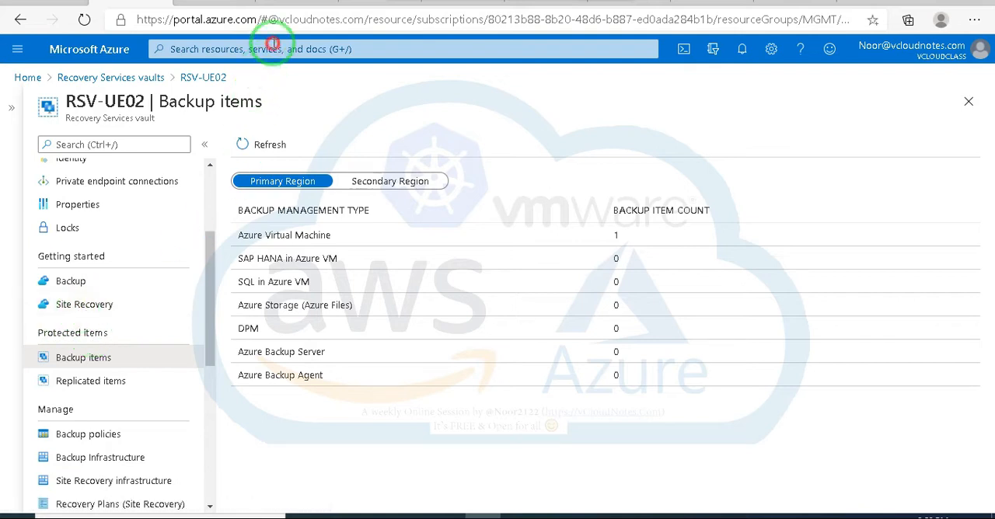
left_click(272, 48)
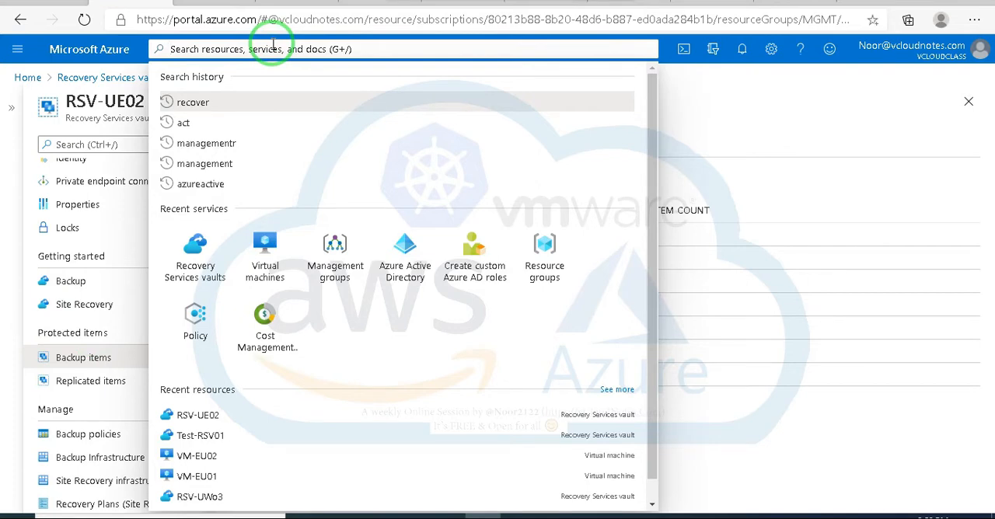
left_click(798, 105)
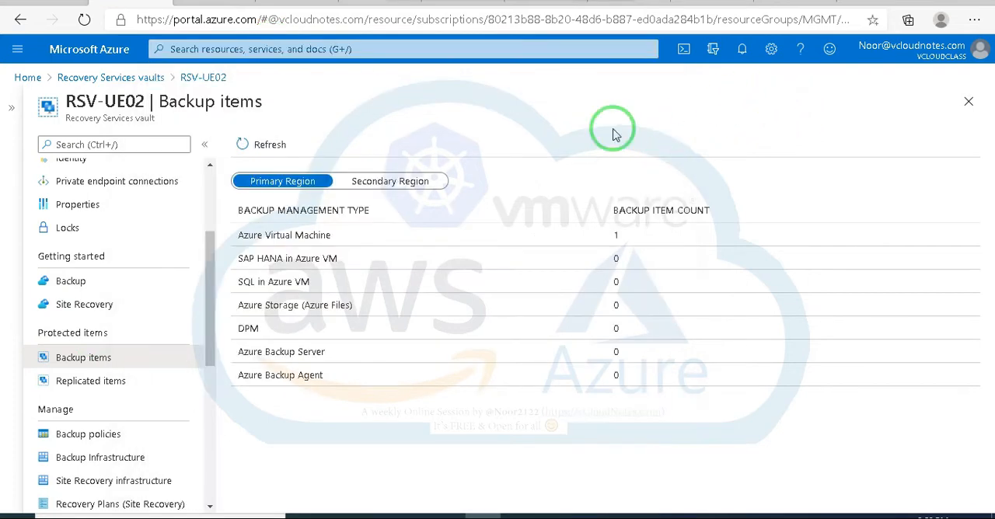
Step: Return to the RSV-UE02 vault's overview and open Backup Center from its announcement banner
scroll(111, 260, "up", 3)
left_click(81, 171)
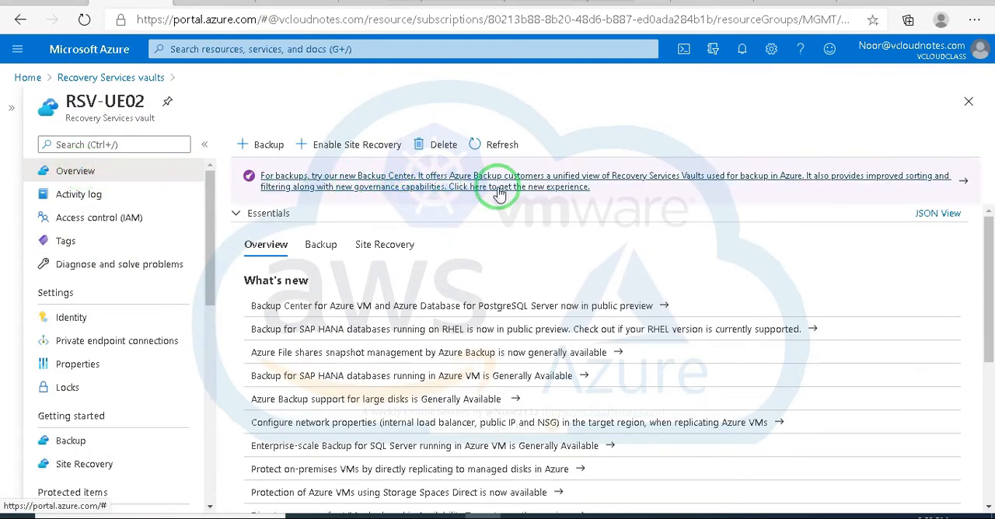
left_click(447, 181)
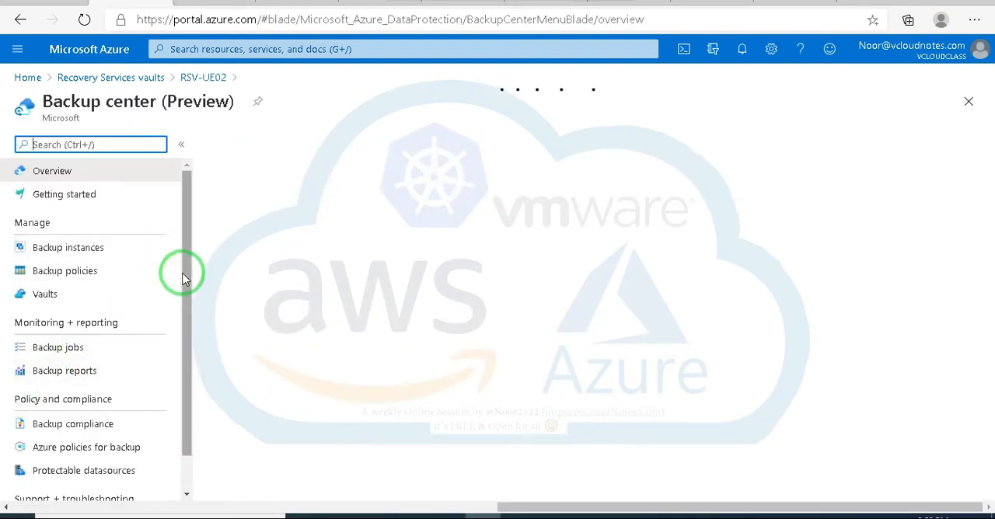
Step: Show the backup instances in Backup center and highlight the note about Azure Virtual machines being managed through Recovery Services Vaults
left_click_drag(184, 277, 198, 254)
left_click(109, 257)
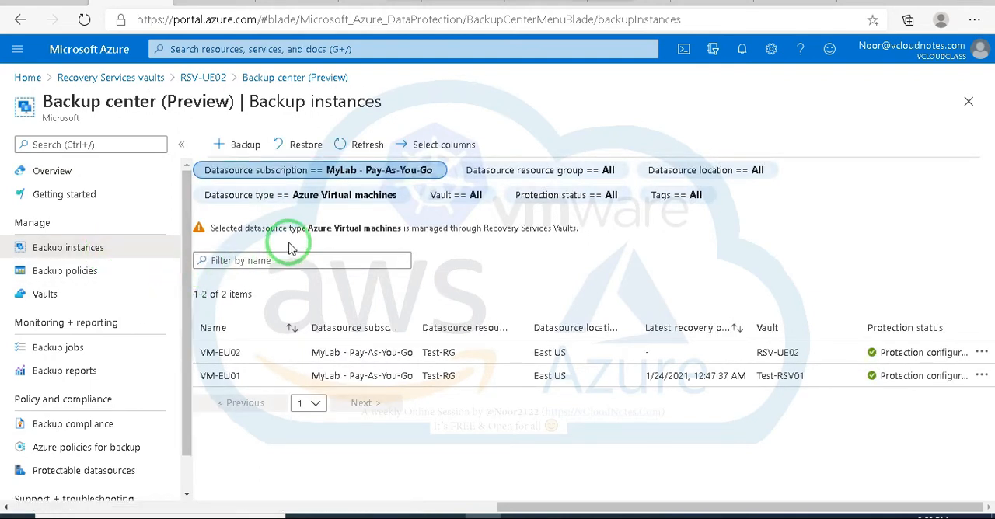
left_click(238, 227)
left_click_drag(238, 227, 460, 238)
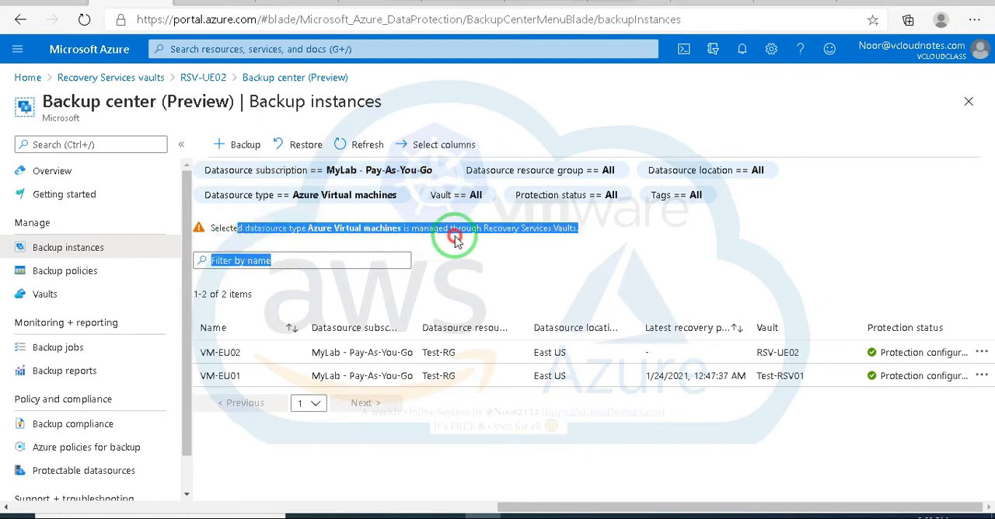
left_click(710, 247)
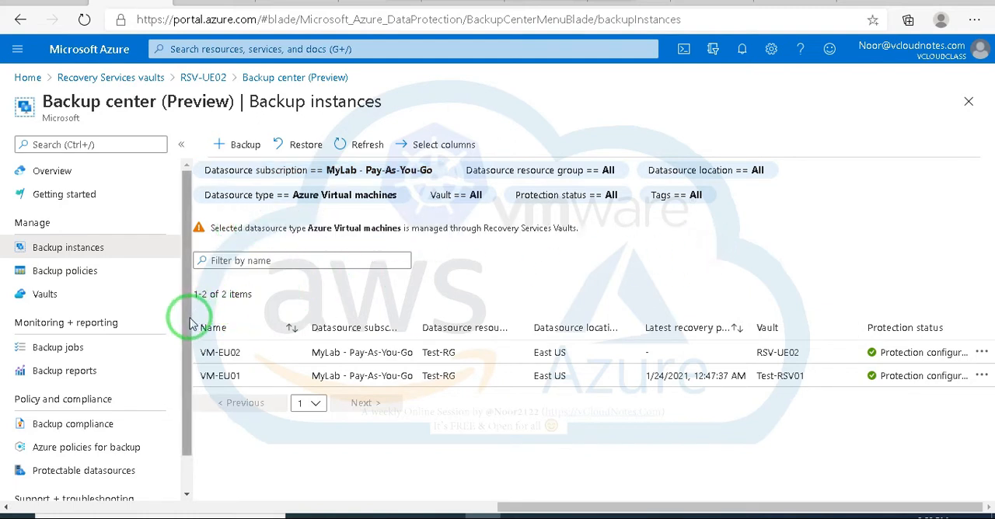
Step: View the vaults listed in Backup center, and open the VM-EU02 backup item from the backup instances
left_click_drag(178, 324, 181, 298)
left_click(48, 295)
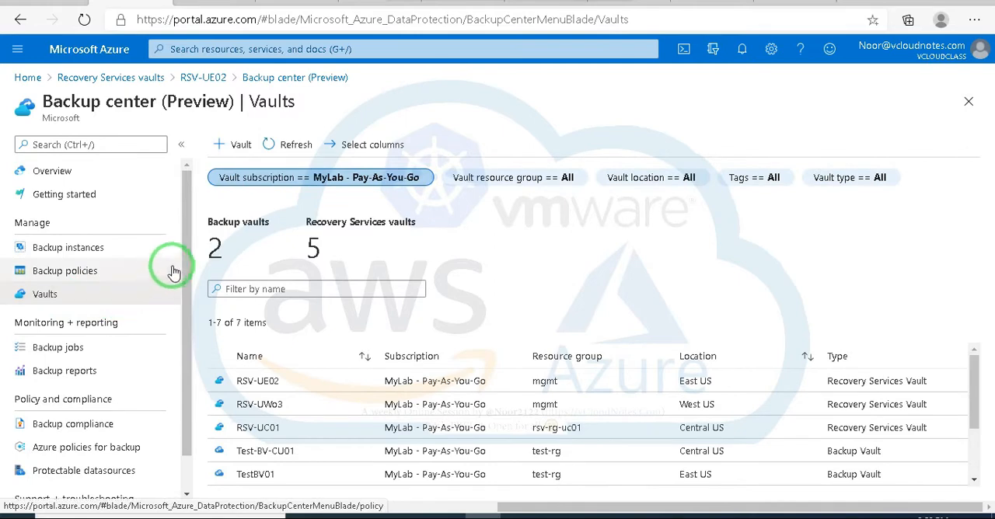
left_click_drag(186, 272, 189, 218)
left_click(89, 250)
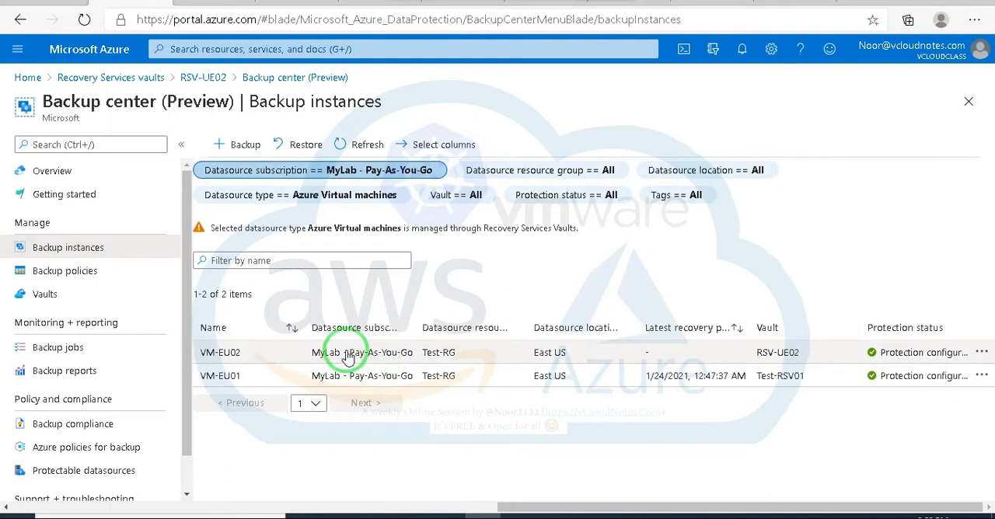
left_click(348, 356)
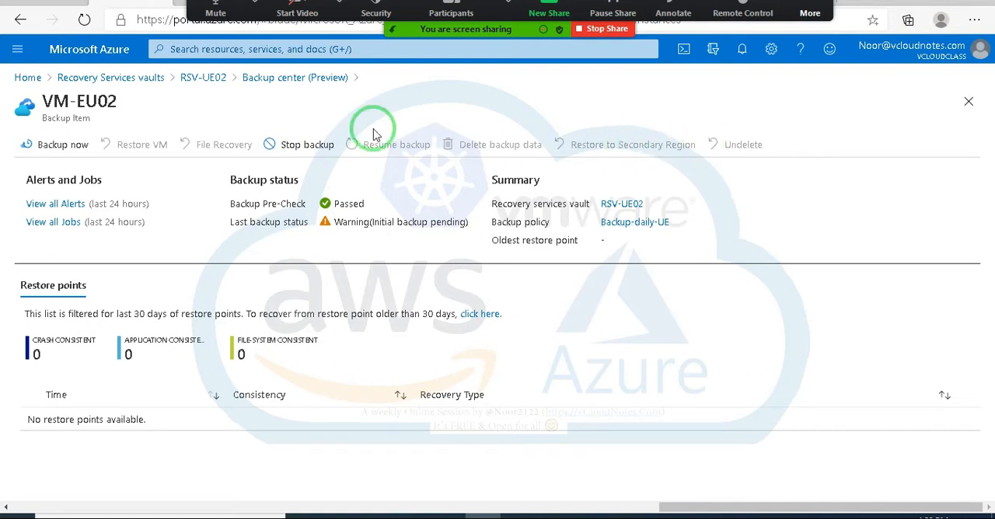
Step: Leave the VM-EU01 restore page in the other browser tab for the portal home and open the RSV-UE02 Recovery Services vault
left_click(50, 6)
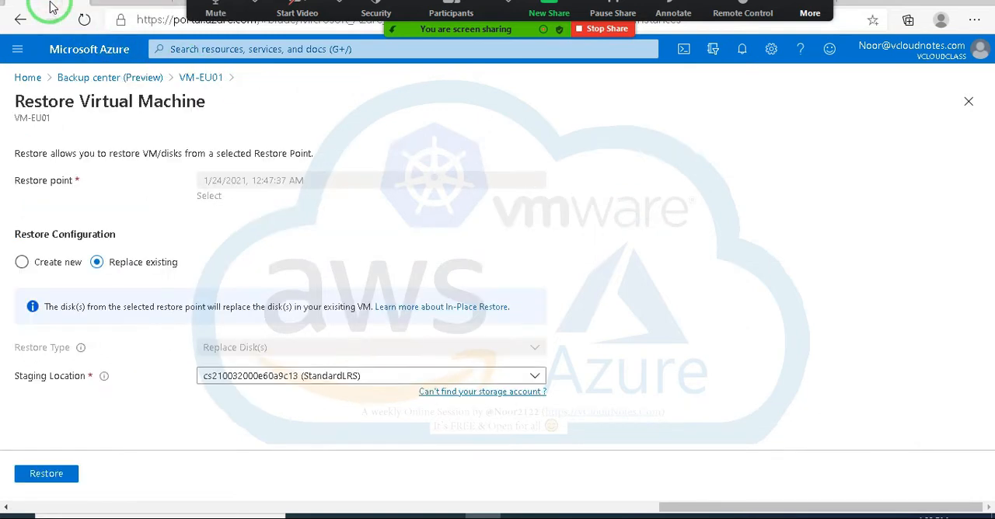
left_click(28, 77)
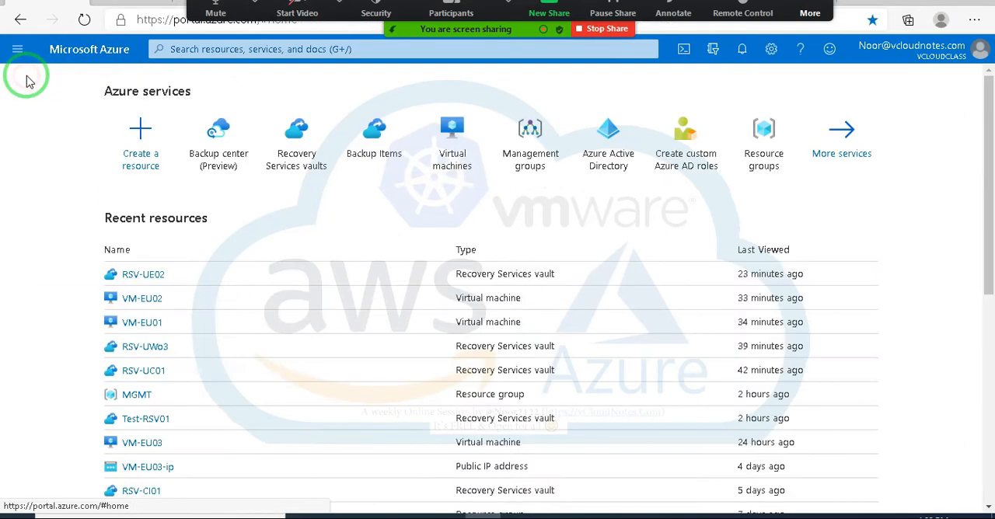
left_click(291, 150)
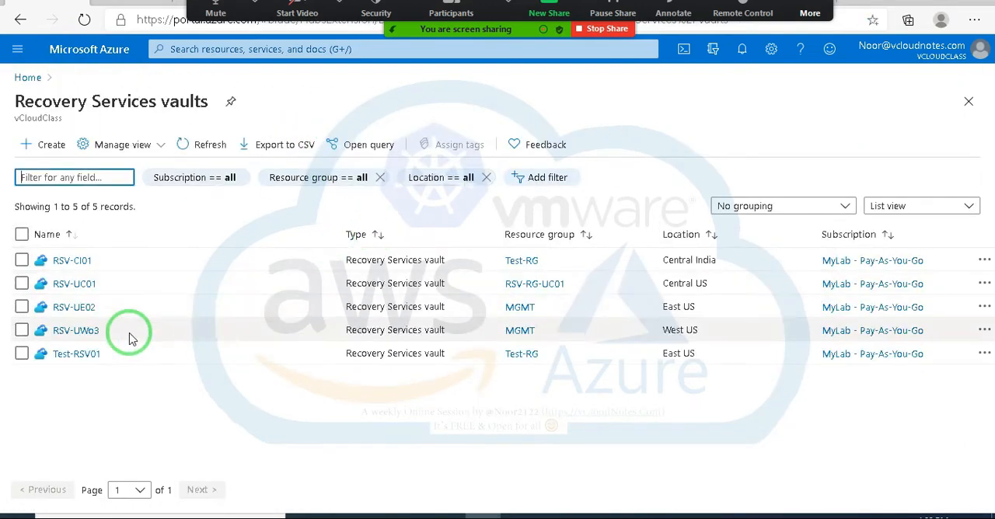
left_click(70, 309)
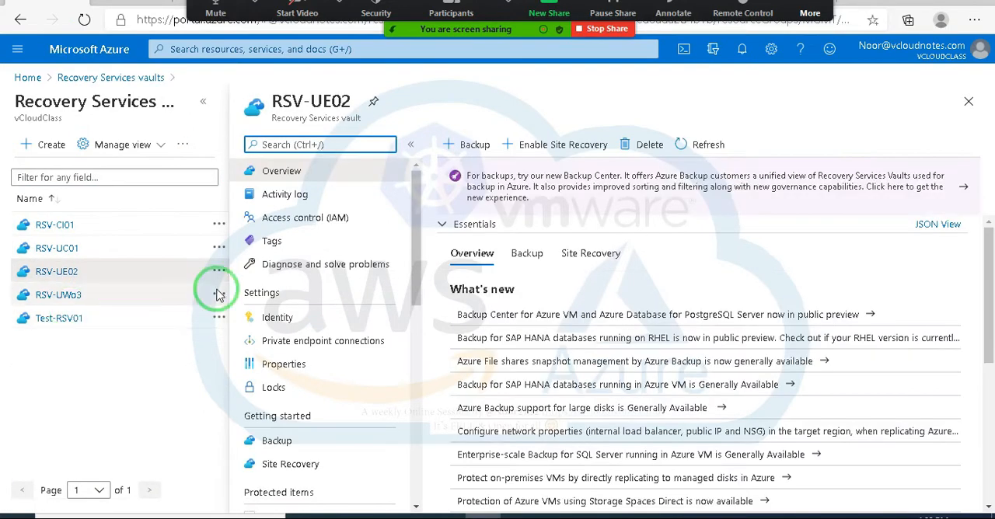
left_click(202, 106)
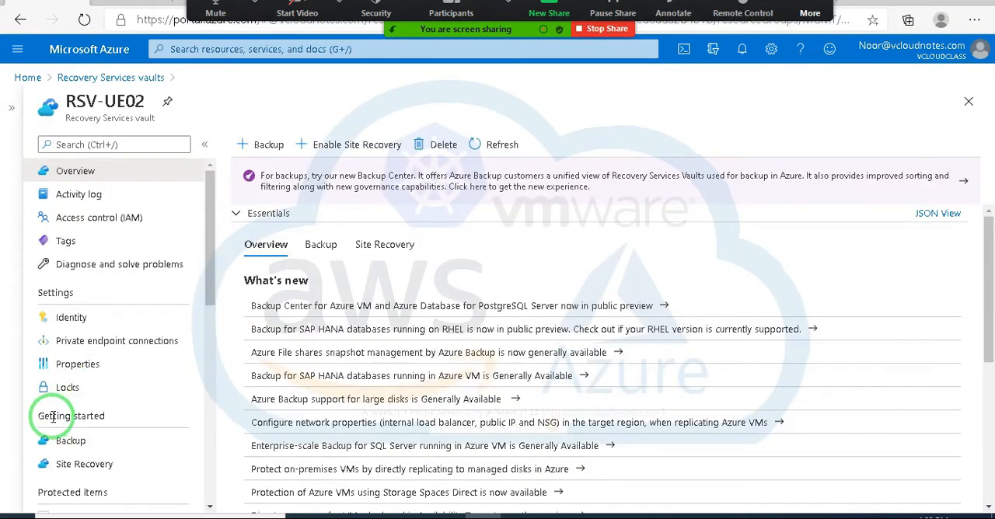
Step: Show the RSV-UE02 vault's backup items for the secondary region
scroll(47, 420, "down", 3)
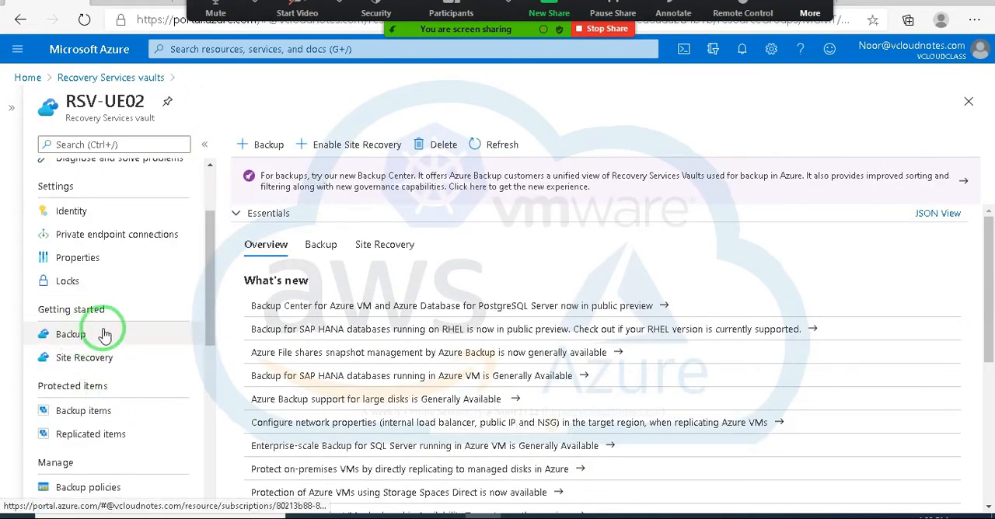
scroll(113, 377, "down", 1)
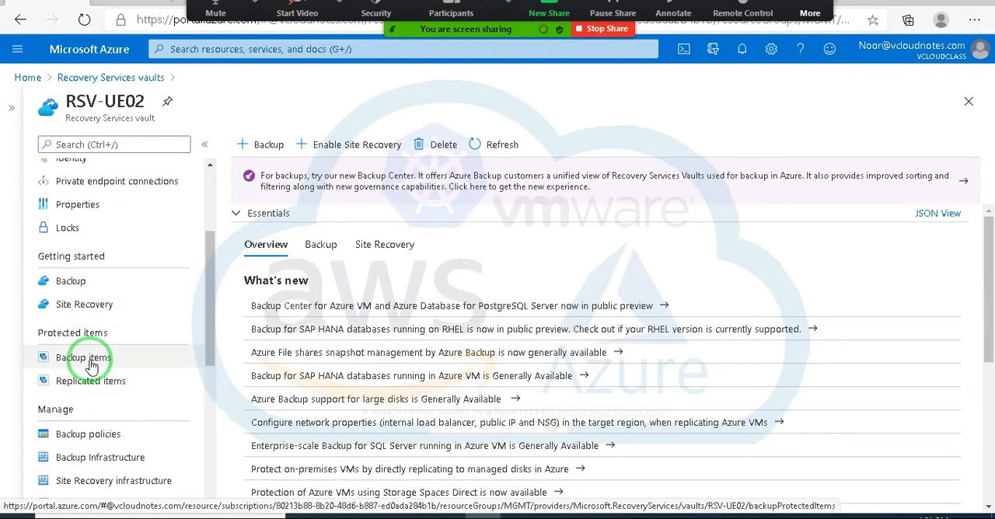
left_click(91, 366)
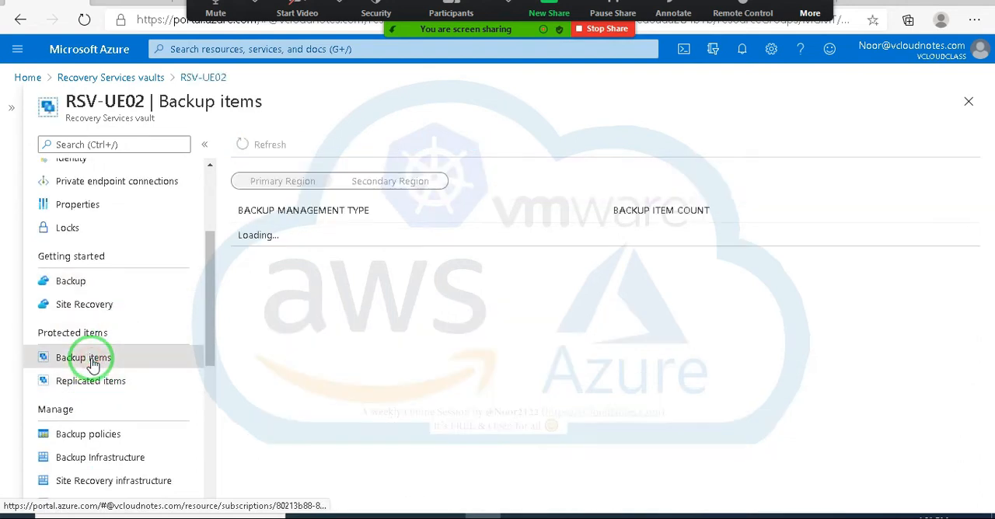
left_click(390, 182)
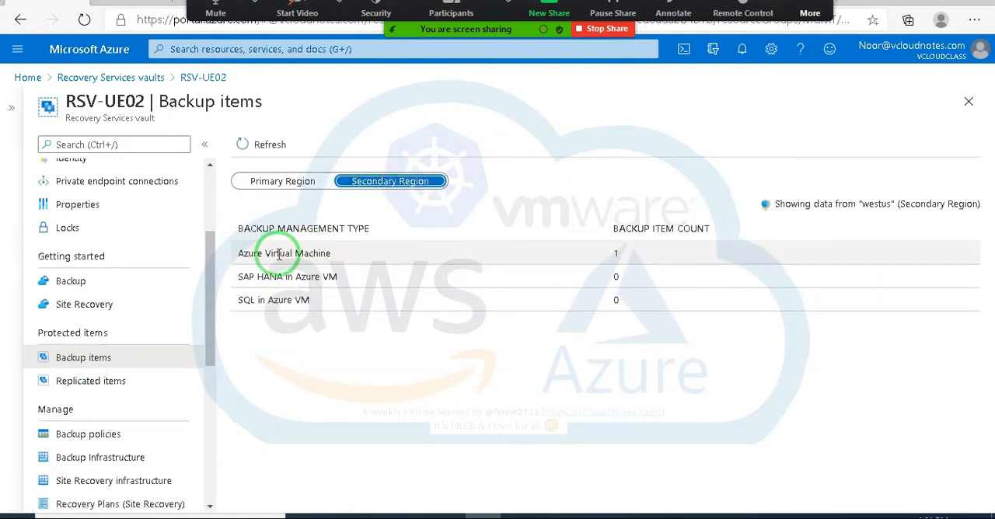
Step: Check the actions offered for VM-EU02 among the secondary region's Azure Virtual Machine backup items, and return to the RSV-UE02 vault
left_click(315, 254)
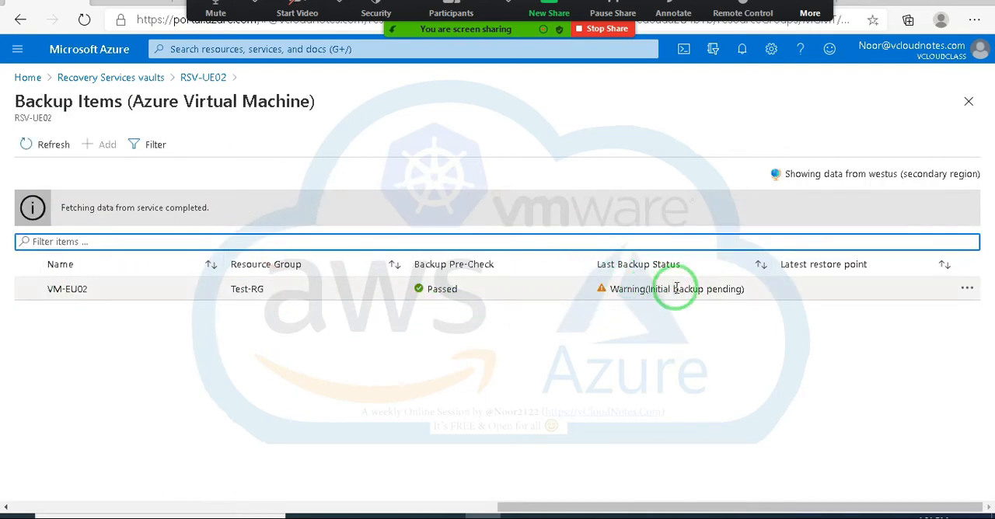
left_click(966, 289)
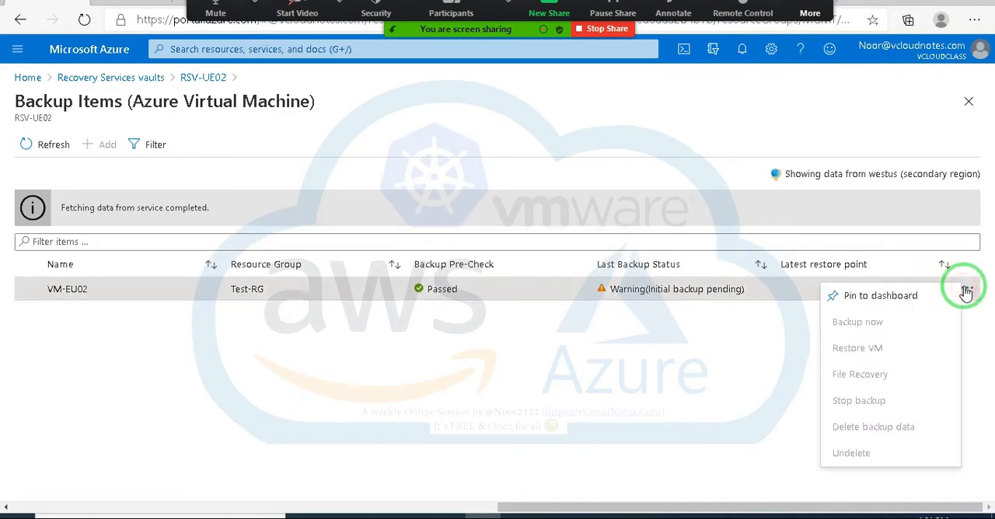
left_click(616, 376)
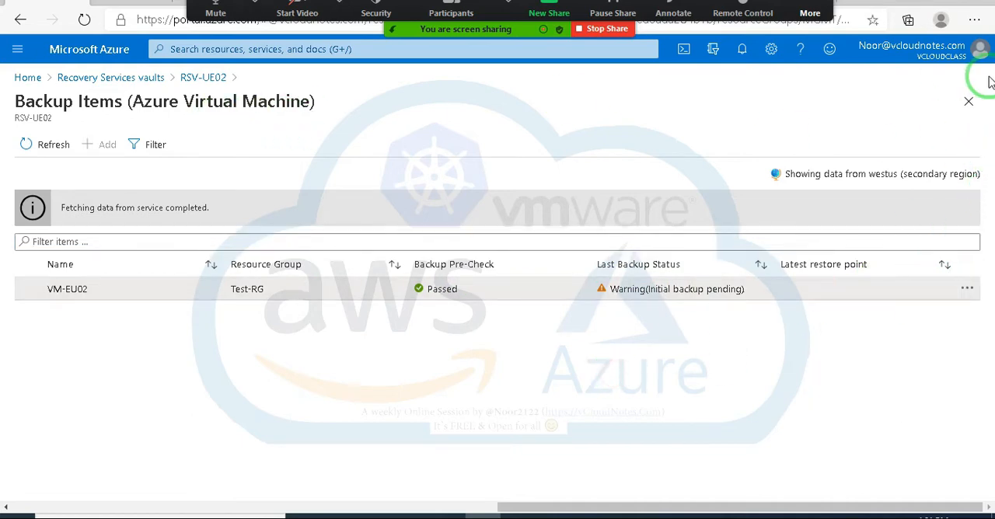
left_click(211, 78)
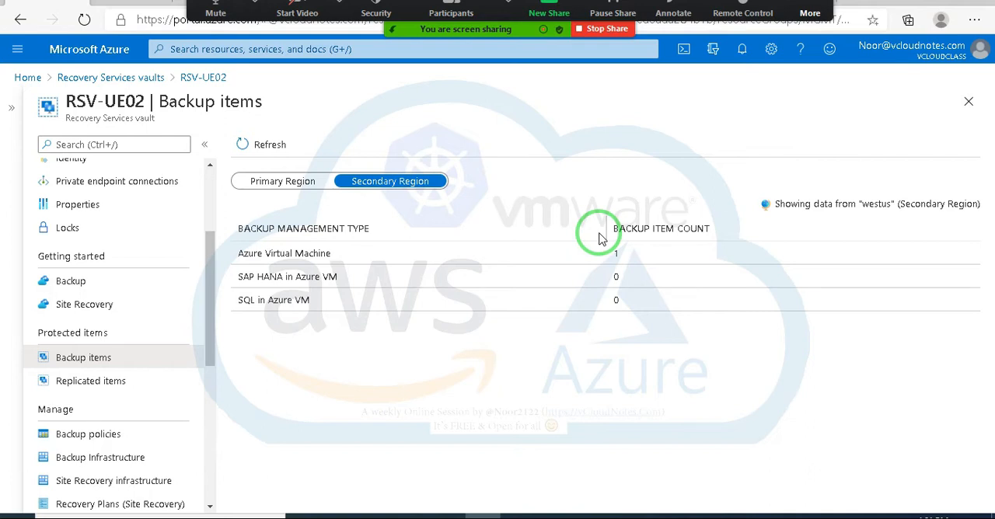
Step: Open the VM-EU02 virtual machine from the portal home and show its Backup page with the machine list collapsed
left_click(28, 78)
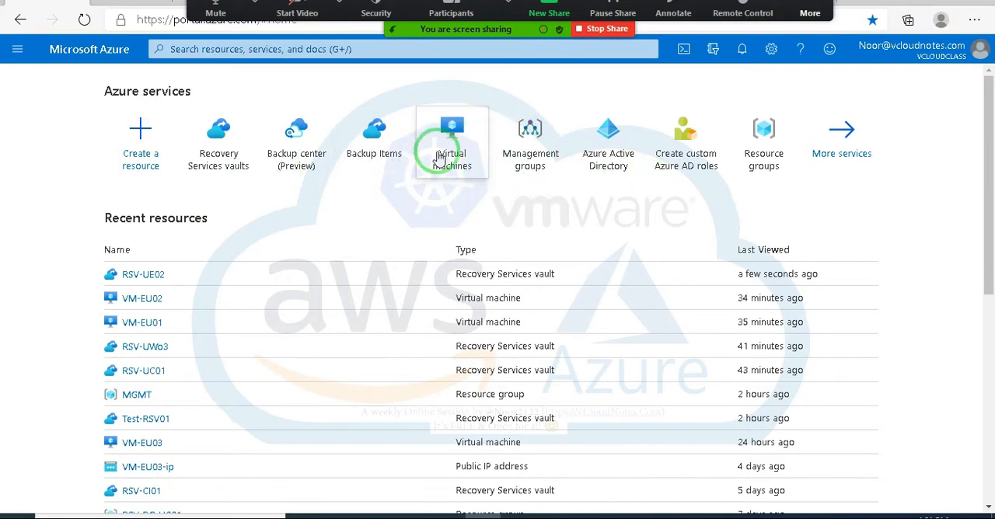
left_click(440, 158)
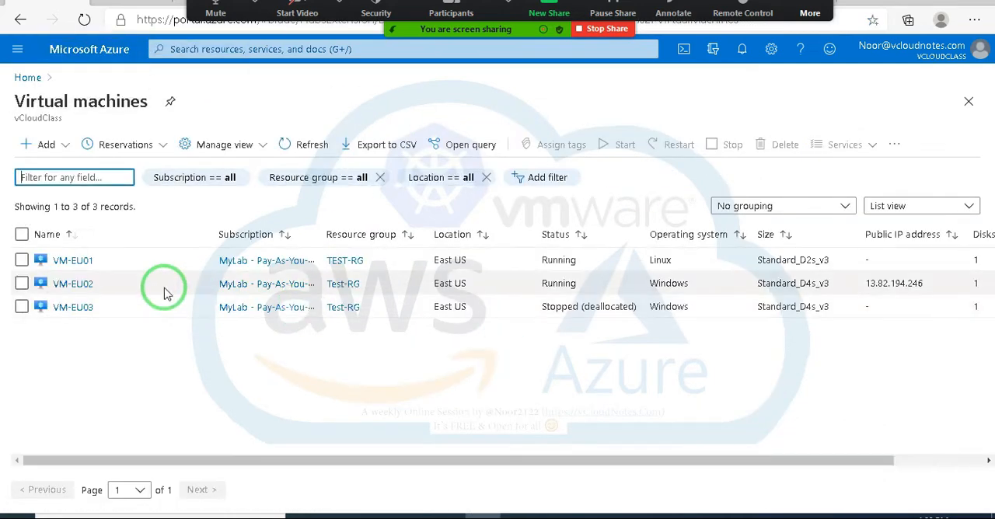
left_click(86, 285)
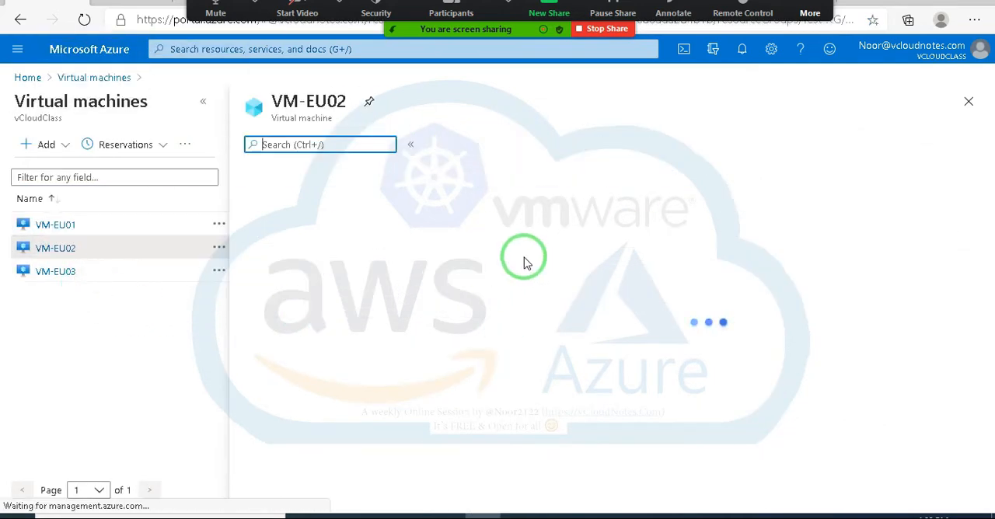
scroll(85, 260, "down", 4)
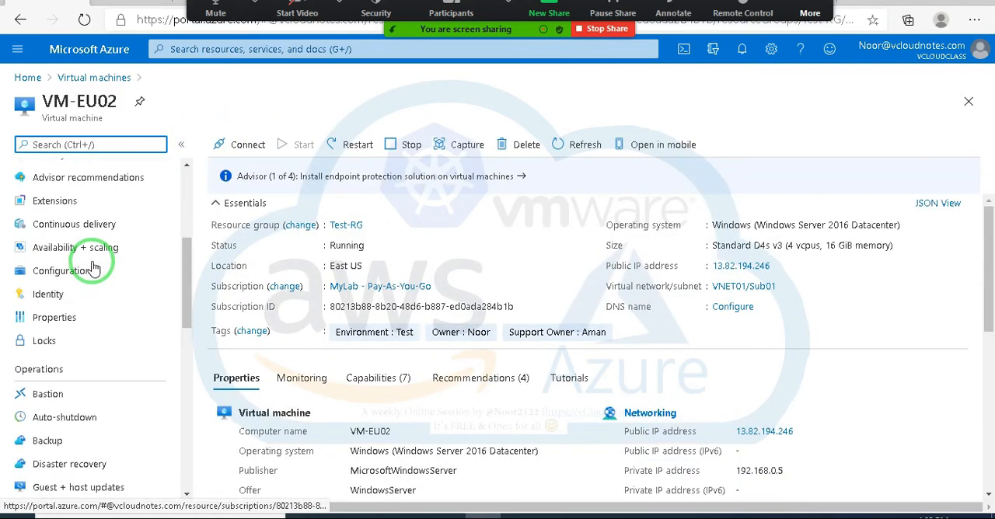
scroll(92, 269, "down", 3)
left_click(46, 291)
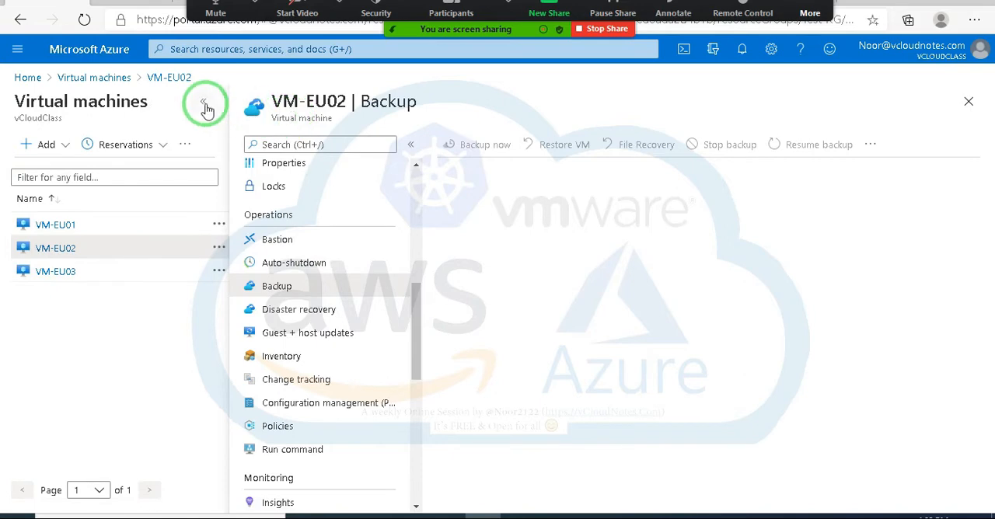
left_click(204, 106)
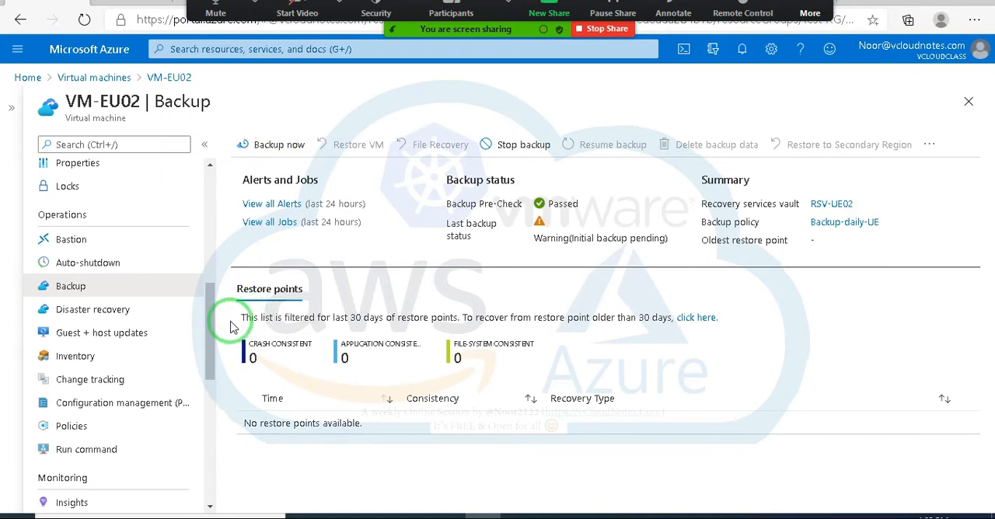
mouse_move(210, 322)
left_mouse_down()
mouse_move(213, 346)
mouse_move(210, 327)
left_mouse_up()
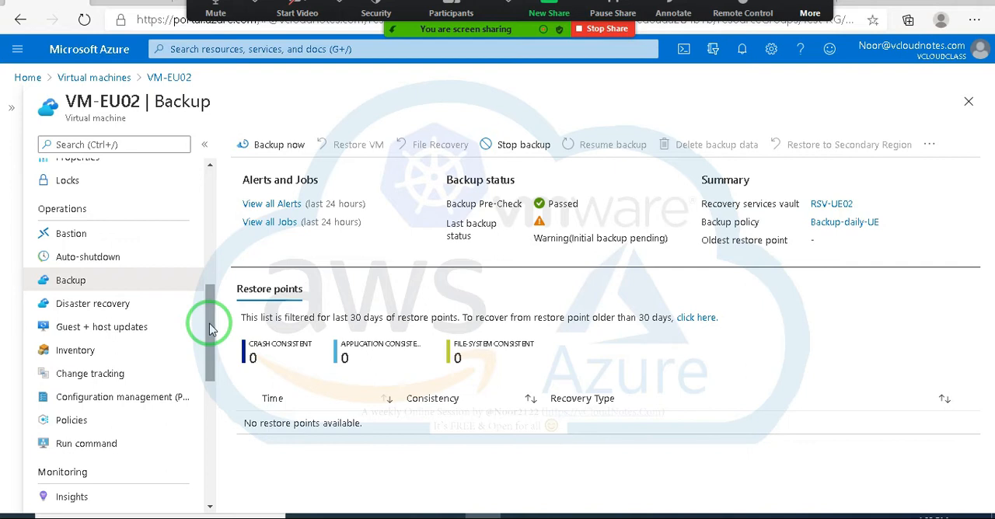
mouse_move(209, 322)
left_mouse_down()
mouse_move(206, 334)
mouse_move(207, 313)
left_mouse_up()
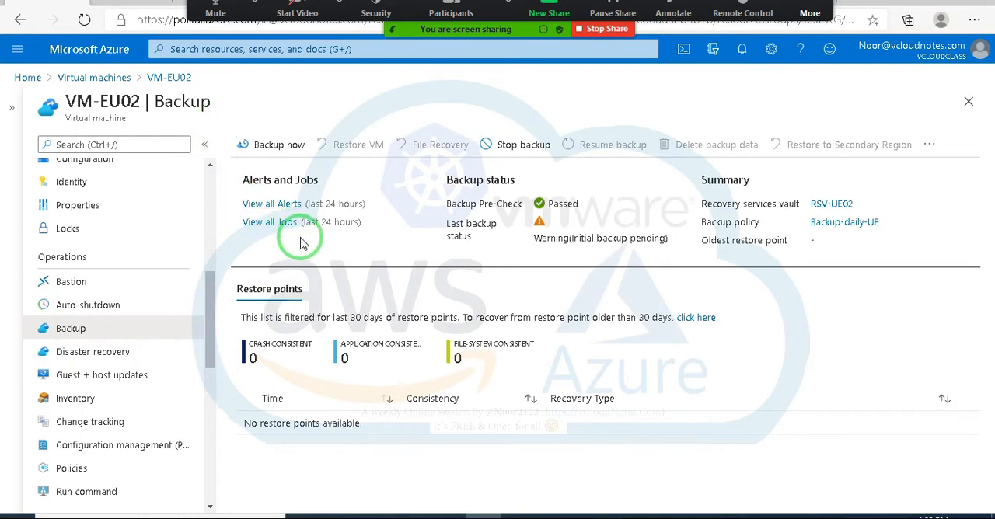
Step: Trigger an on-demand backup of VM-EU02 with the Retain Backup Till date cleared, and dismiss the notification
left_click(277, 147)
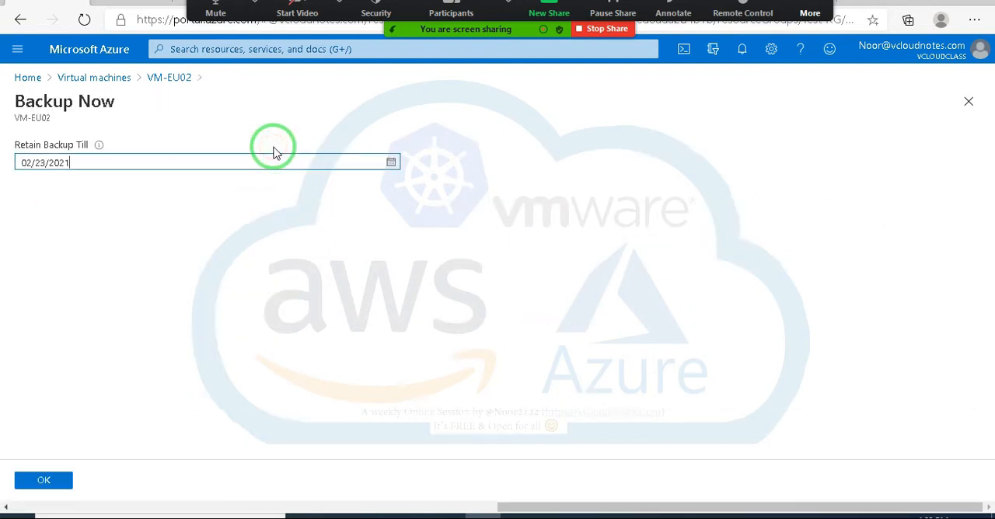
left_click_drag(16, 149, 139, 147)
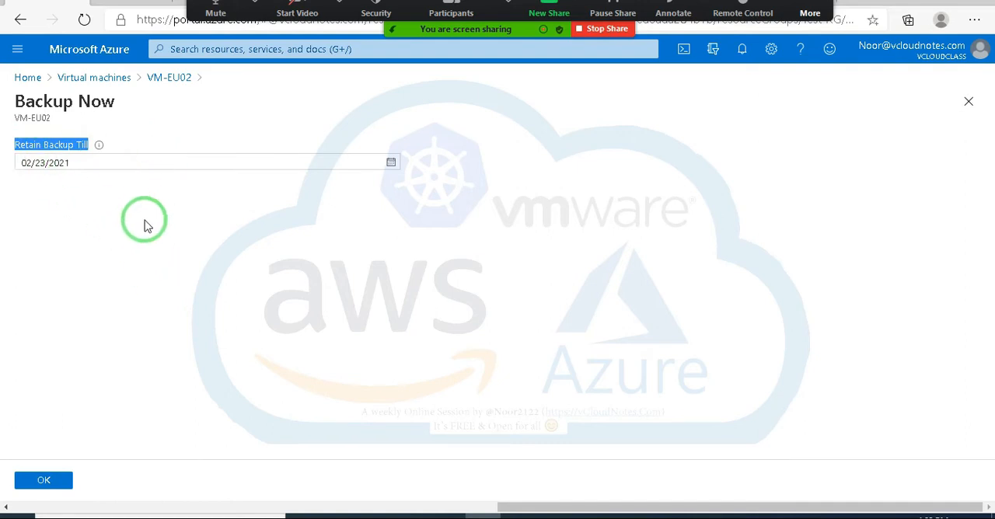
left_click(80, 162)
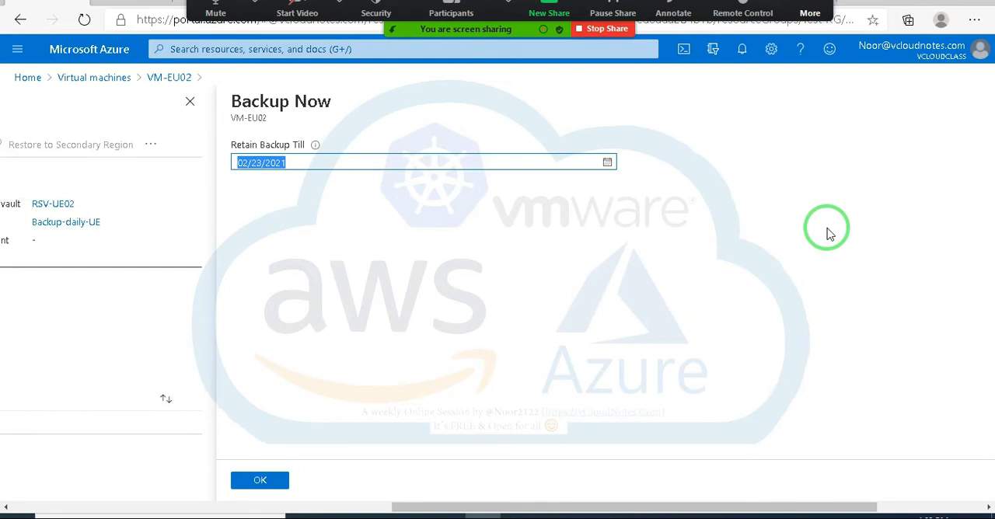
key("BackSpace")
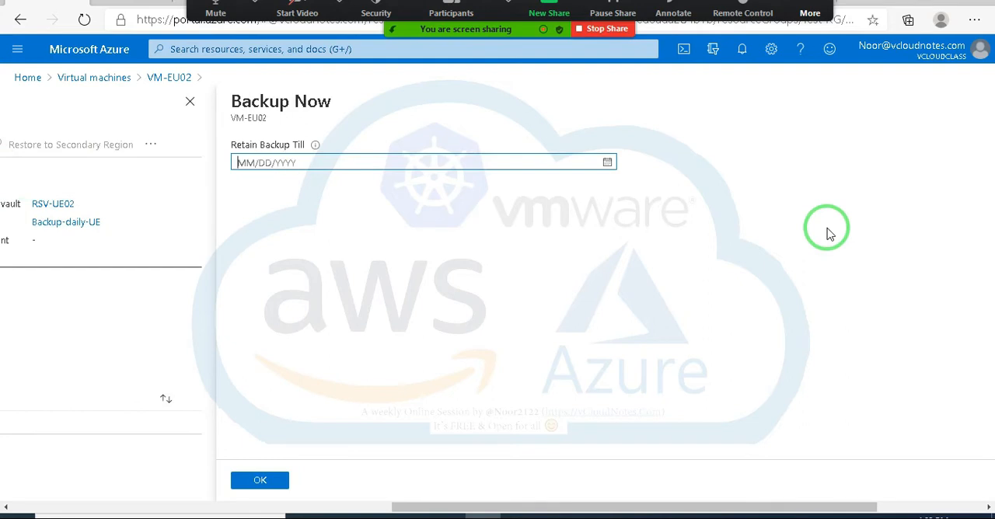
left_click(261, 482)
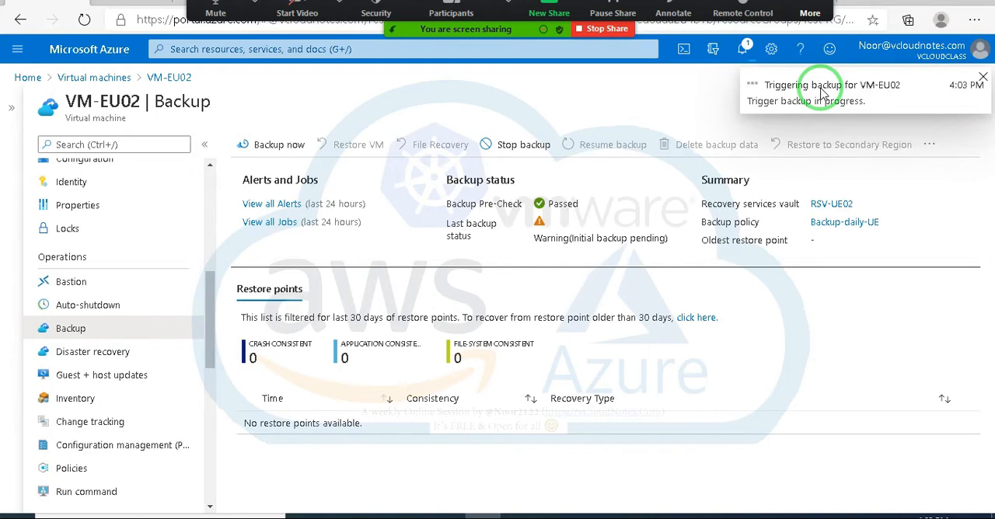
left_click(982, 79)
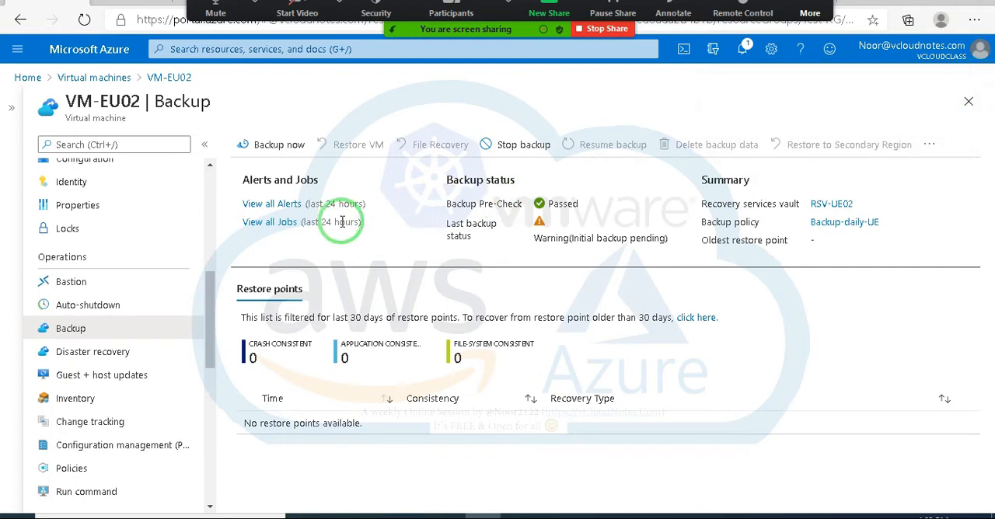
Step: Read the messages in the Zoom meeting chat and close the chat window
mouse_move(210, 296)
left_mouse_down()
mouse_move(206, 453)
mouse_move(216, 351)
left_mouse_up()
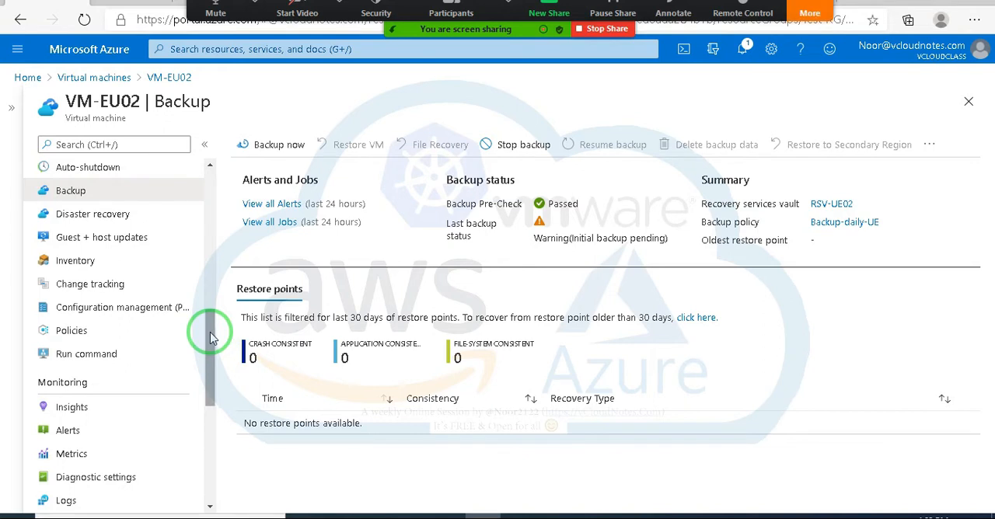
left_click(820, 9)
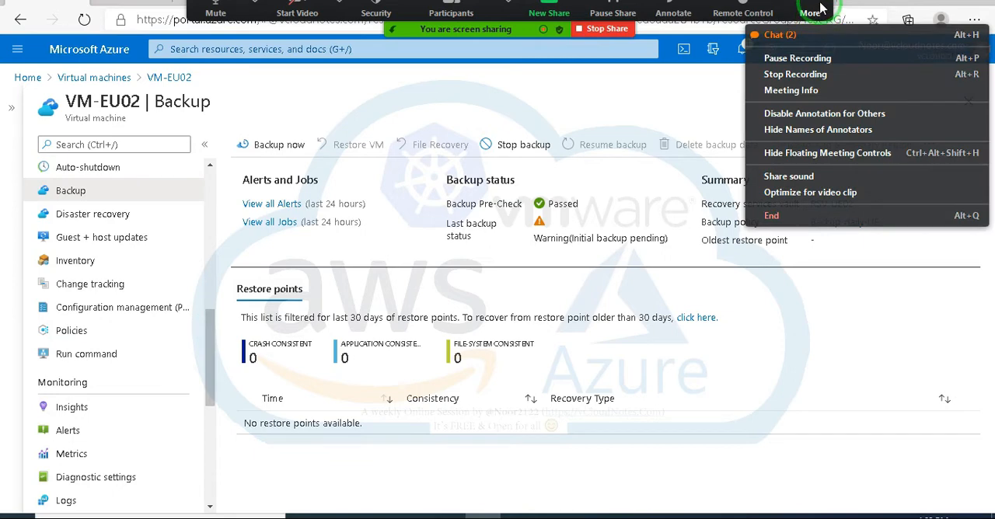
left_click(780, 37)
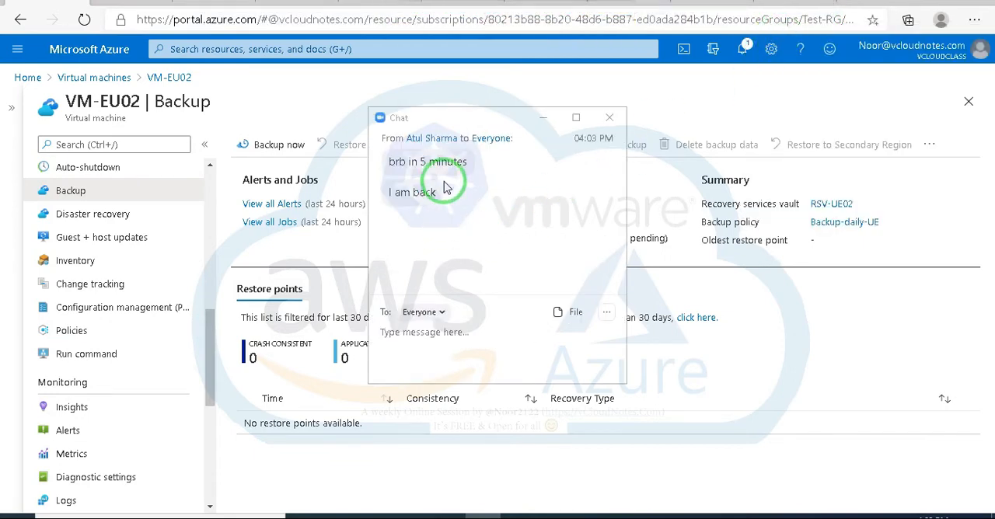
left_click(609, 117)
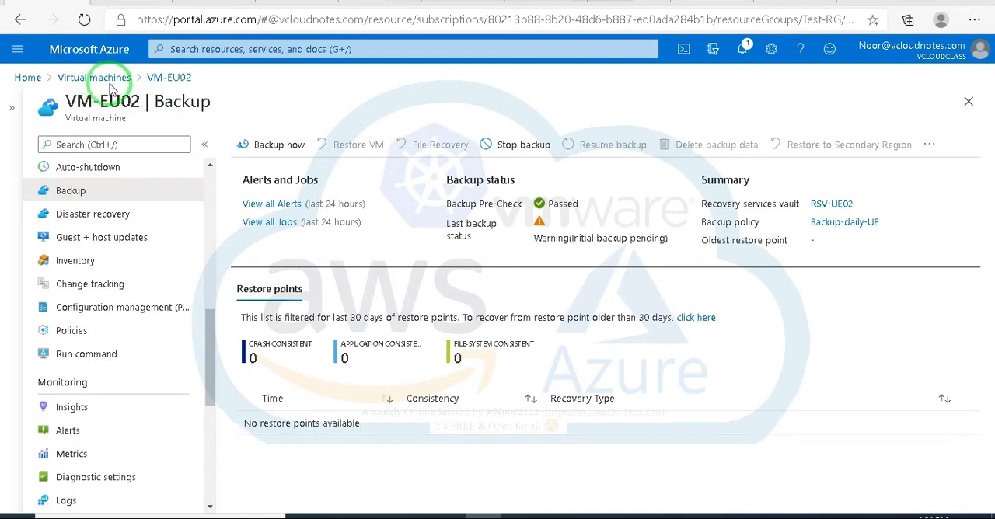
Step: List the Recovery Services vaults from the portal home, and list the virtual machines in the second browser tab
left_click(104, 53)
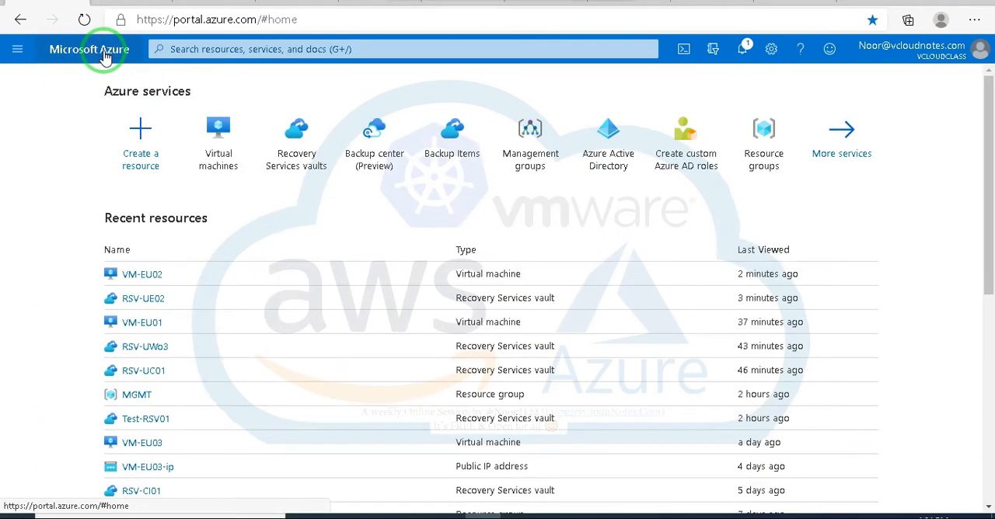
left_click(298, 152)
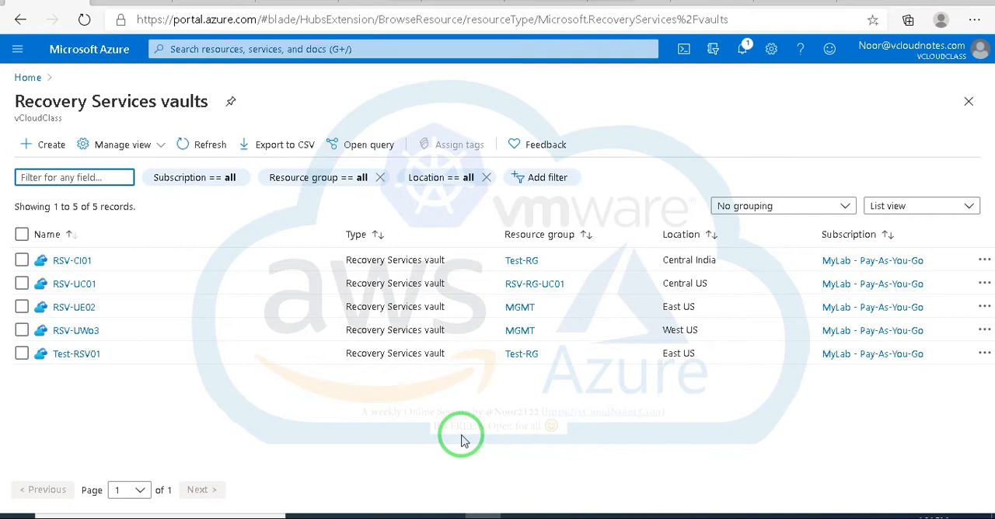
left_click(127, 2)
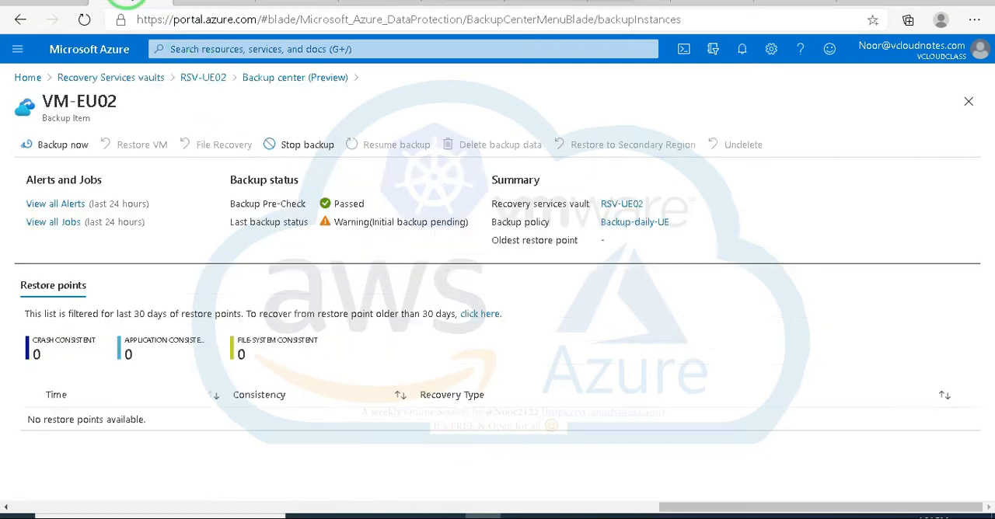
left_click(99, 57)
left_click(293, 131)
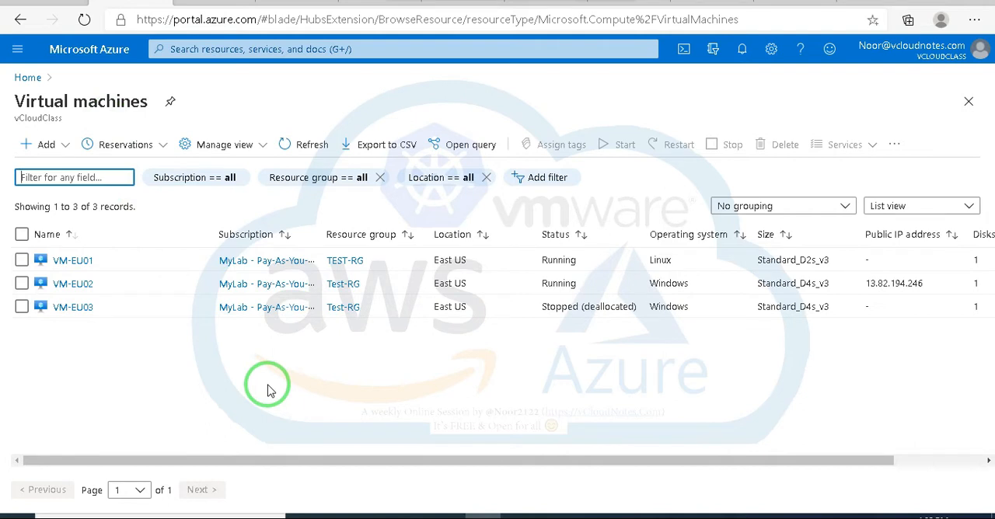
Step: Review the Site Recovery options of the RSV-UE02 vault in the first browser tab with the vault list collapsed, and close the page
left_click(78, 1)
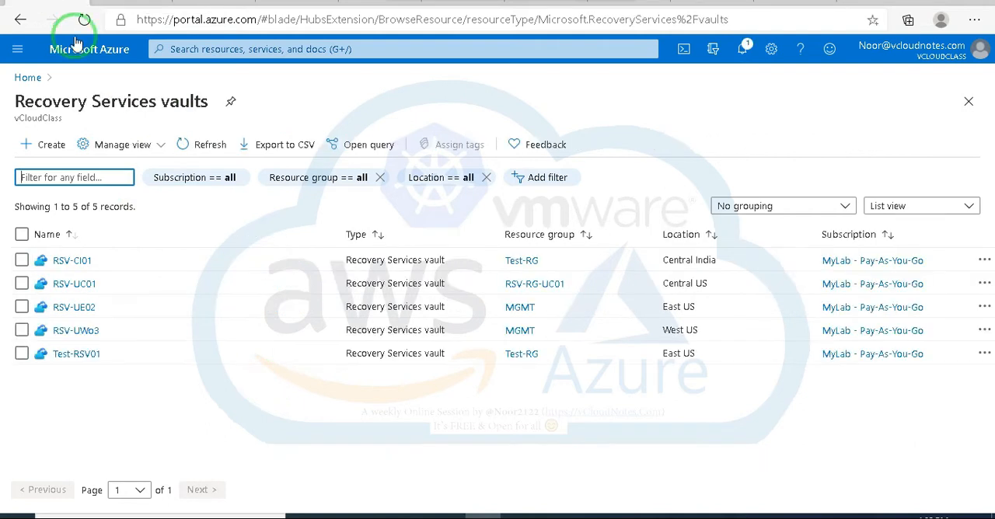
left_click(78, 308)
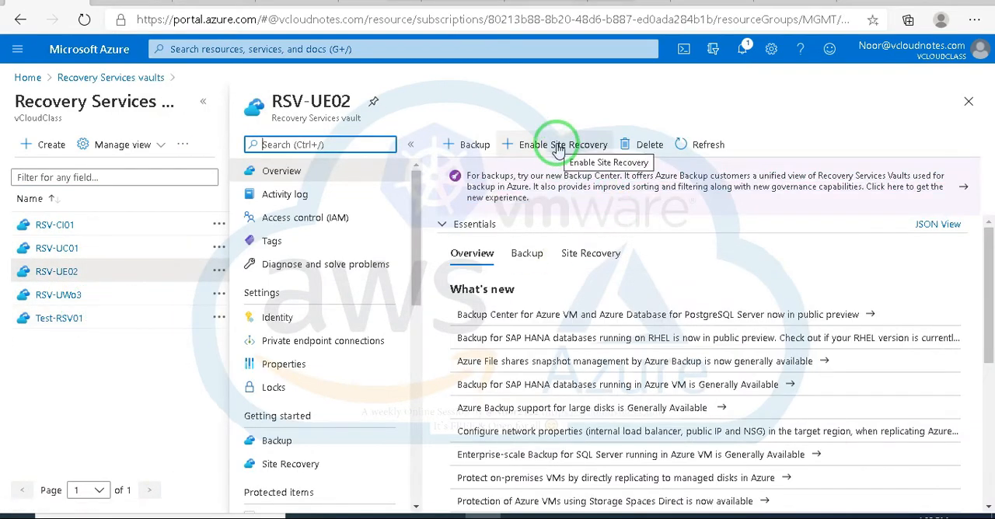
left_click(556, 147)
scroll(613, 379, "down", 1)
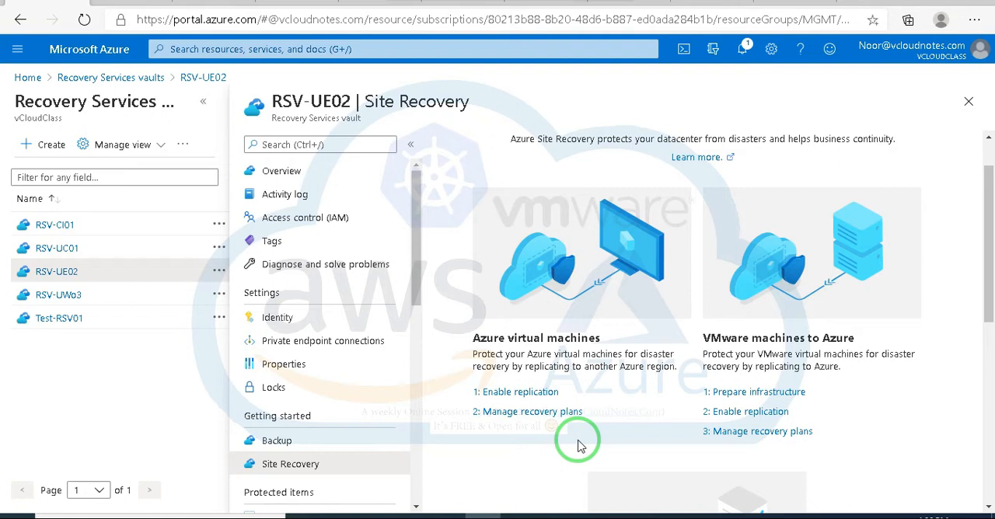
left_click(203, 102)
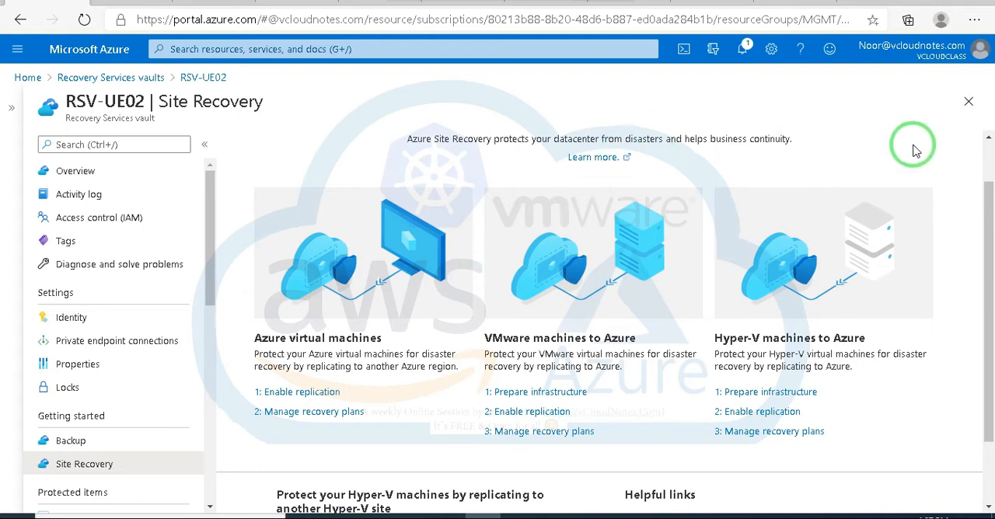
left_click(968, 105)
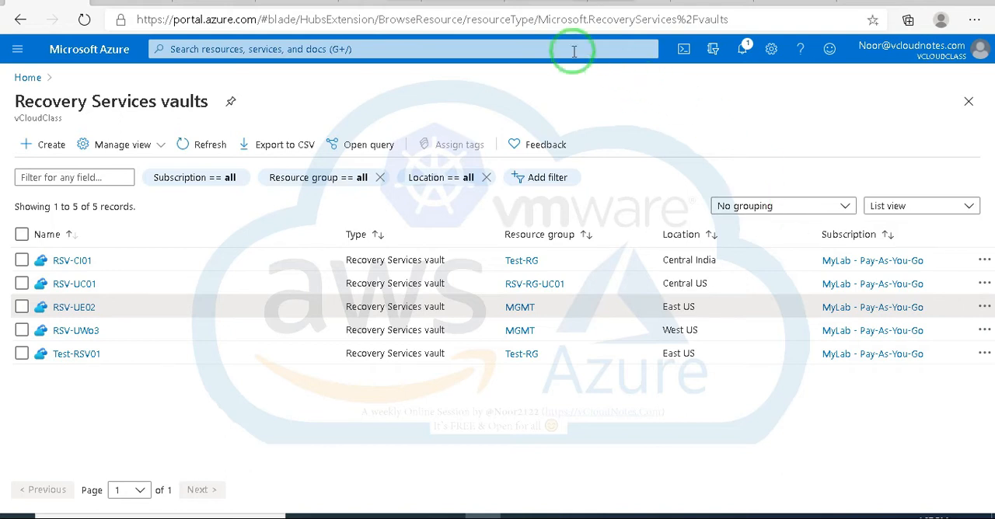
Step: Open the RSV-UC01 Recovery Services vault from the portal home in the second browser tab
left_click(252, 51)
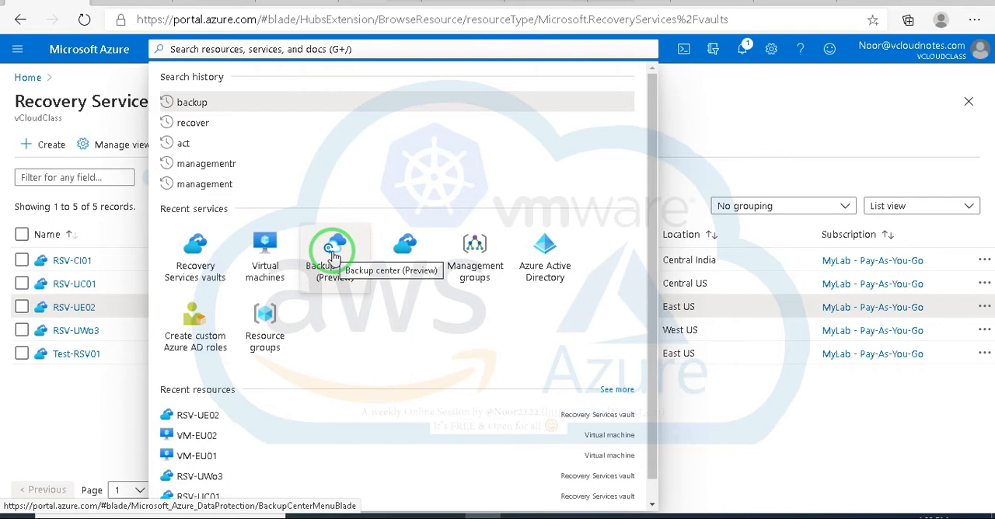
left_click(127, 2)
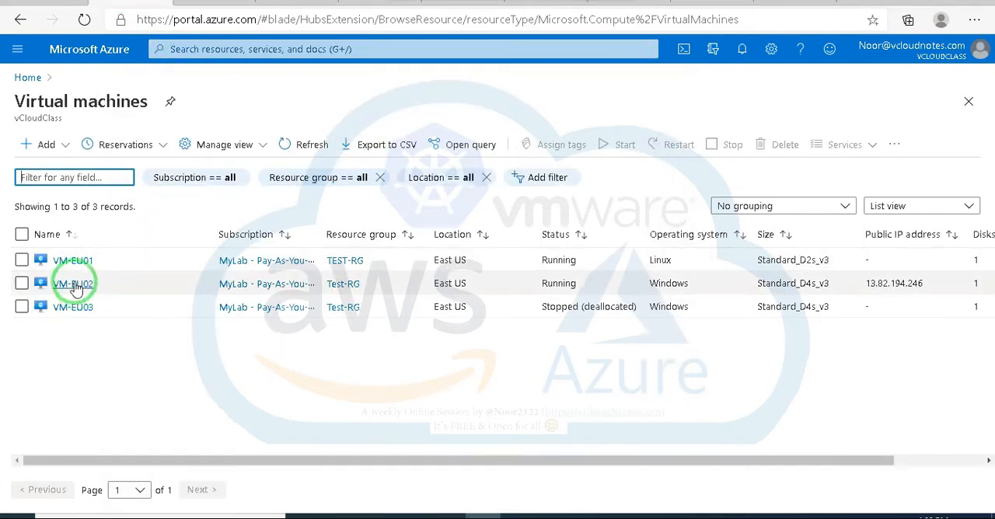
left_click(131, 55)
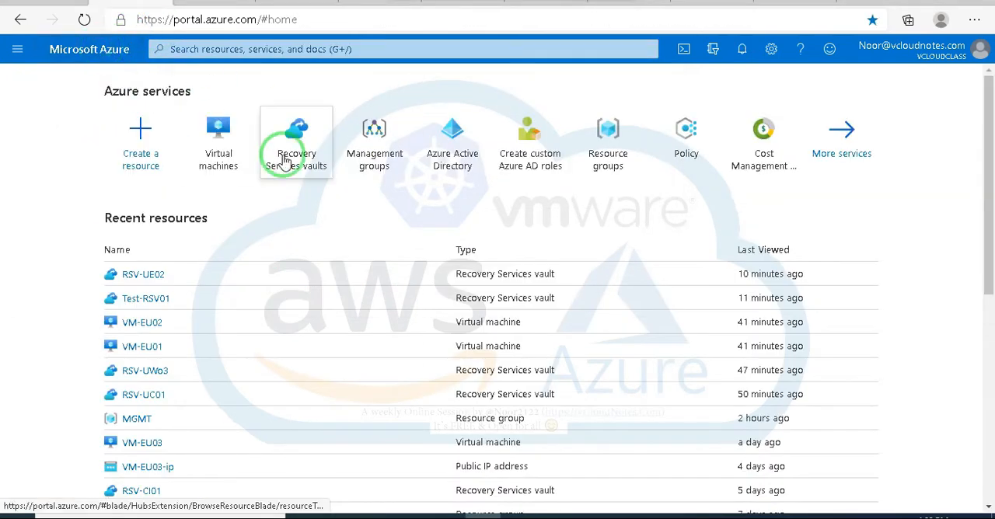
left_click(294, 154)
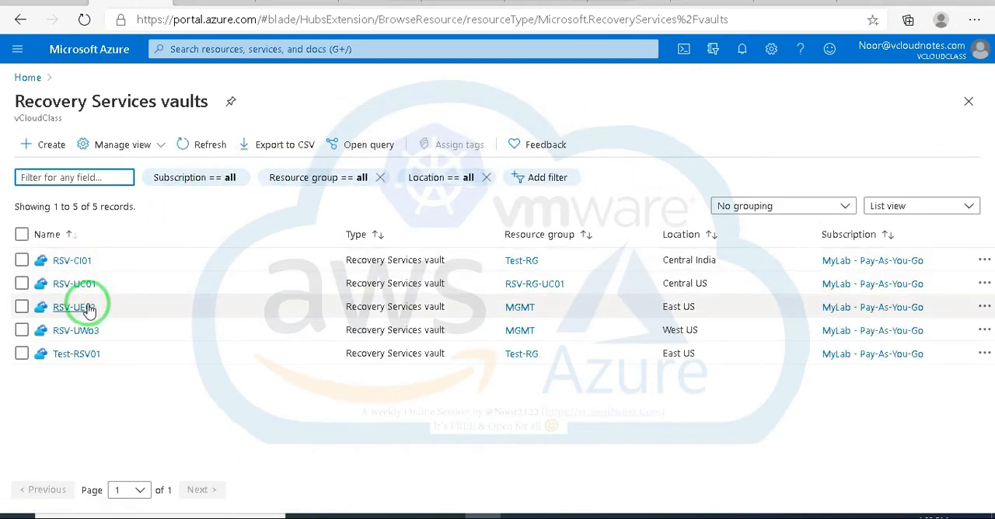
left_click(81, 286)
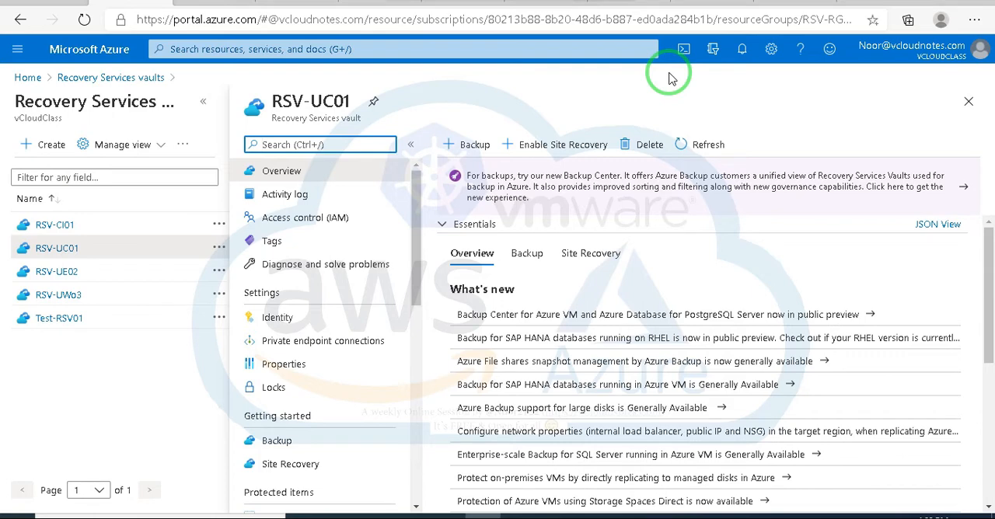
Step: Open the VM-EU01 virtual machine in the first browser tab and show its Disaster recovery page with the machine list collapsed
left_click(39, 2)
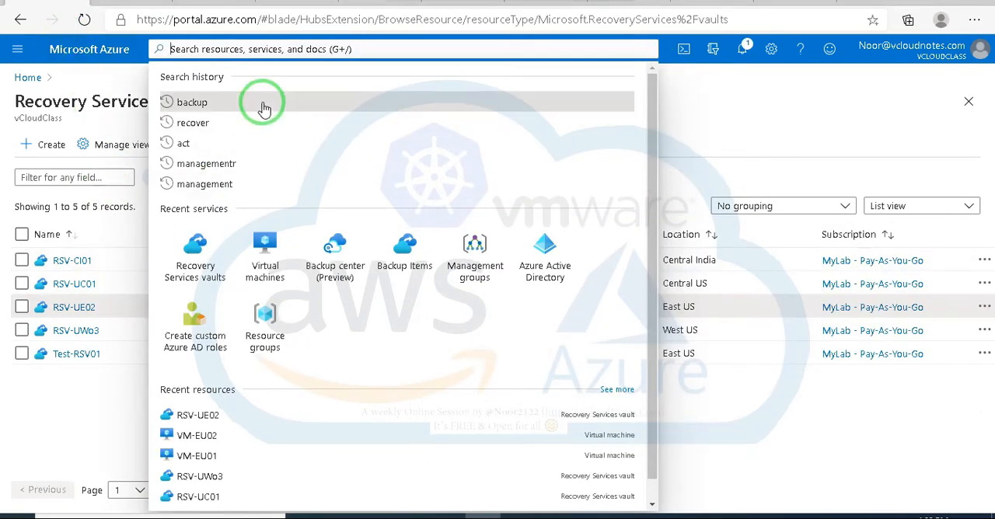
left_click(264, 239)
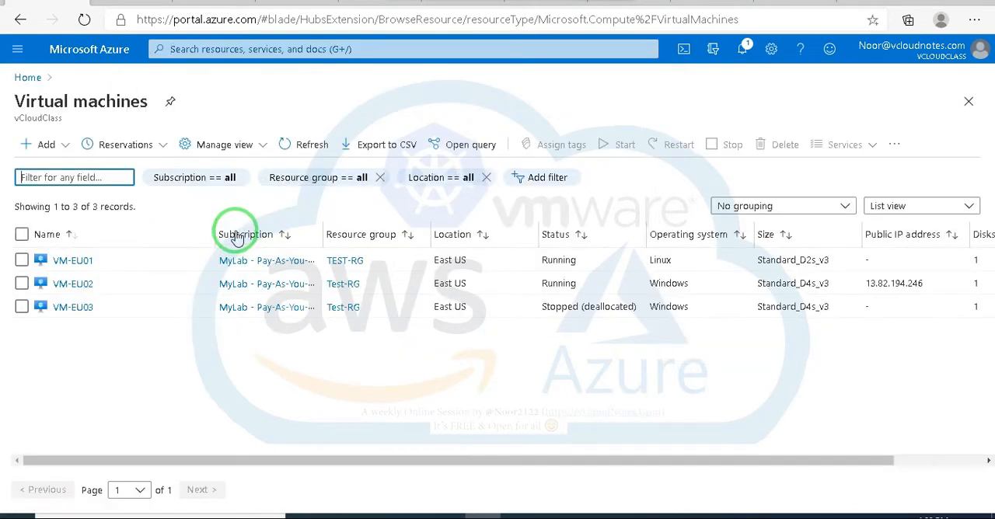
left_click(73, 260)
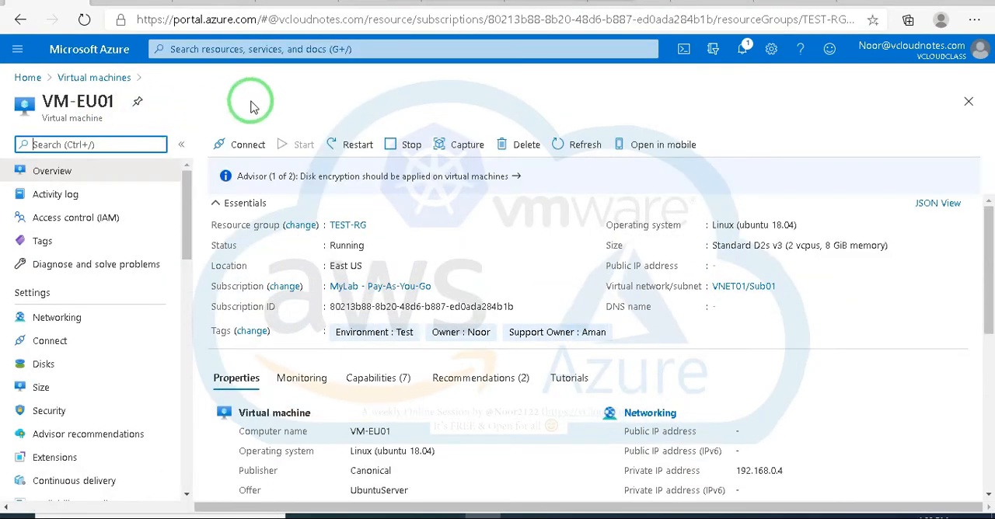
scroll(148, 277, "down", 5)
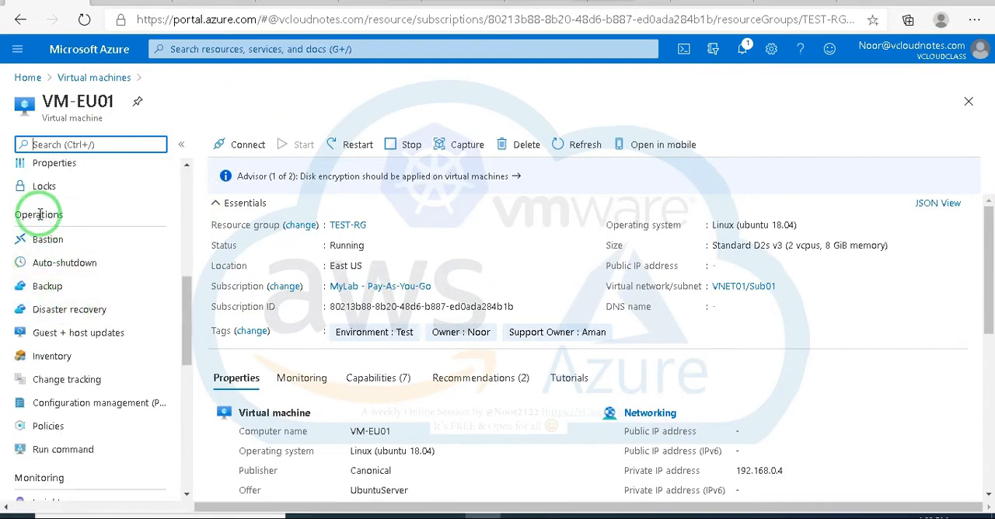
left_click(71, 309)
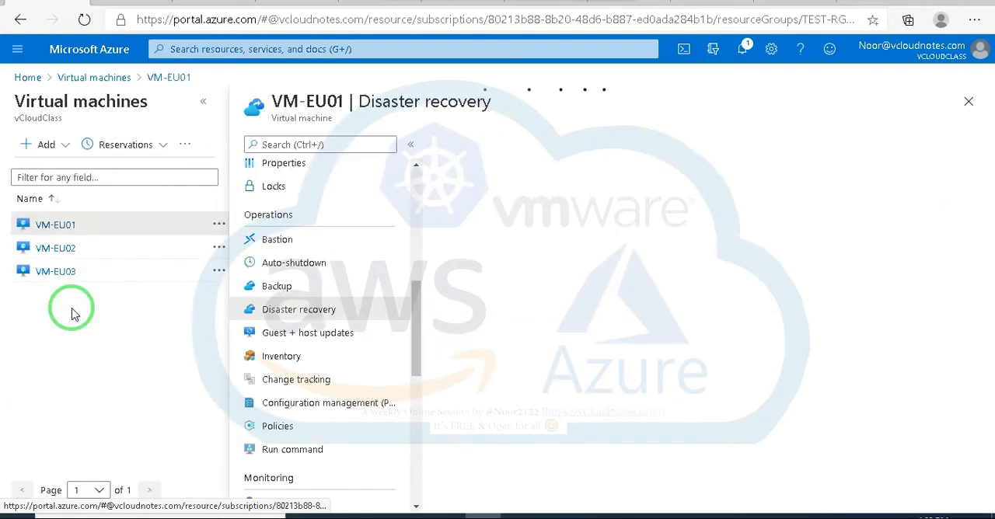
left_click(200, 102)
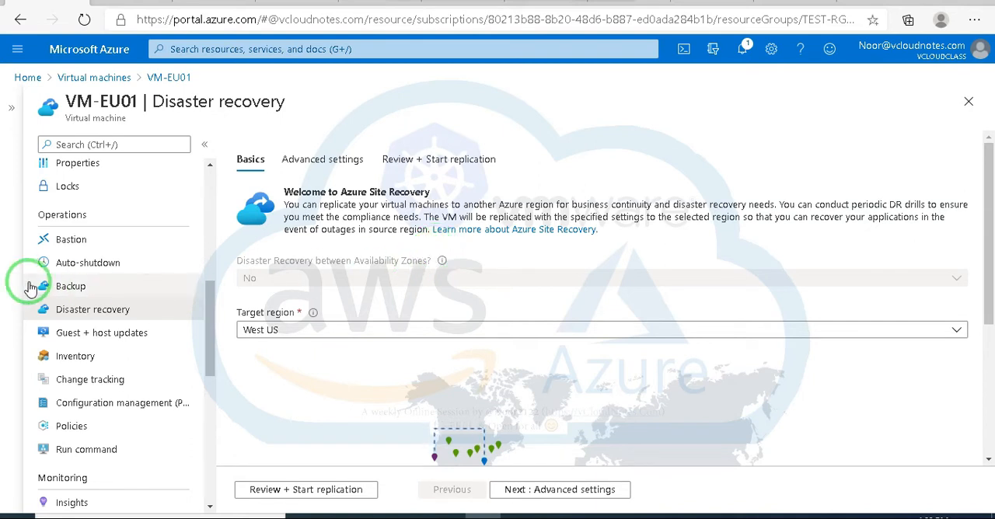
Step: Try Canada East as the target region for replicating VM-EU01
scroll(127, 224, "down", 1)
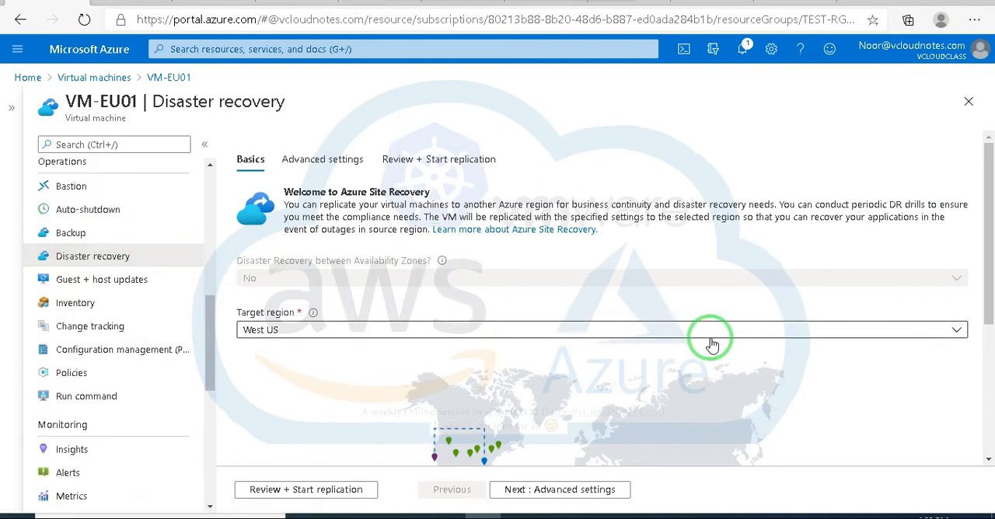
scroll(707, 340, "down", 1)
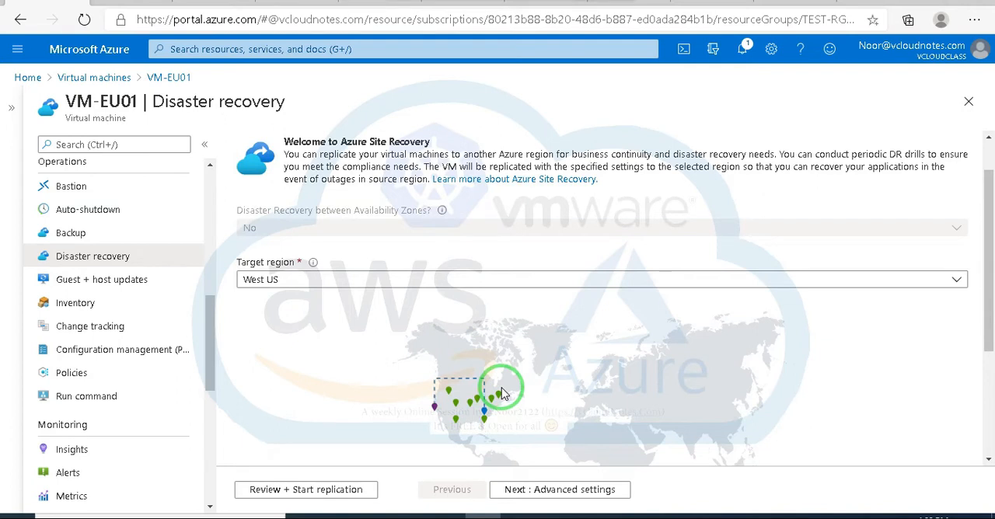
left_click(366, 278)
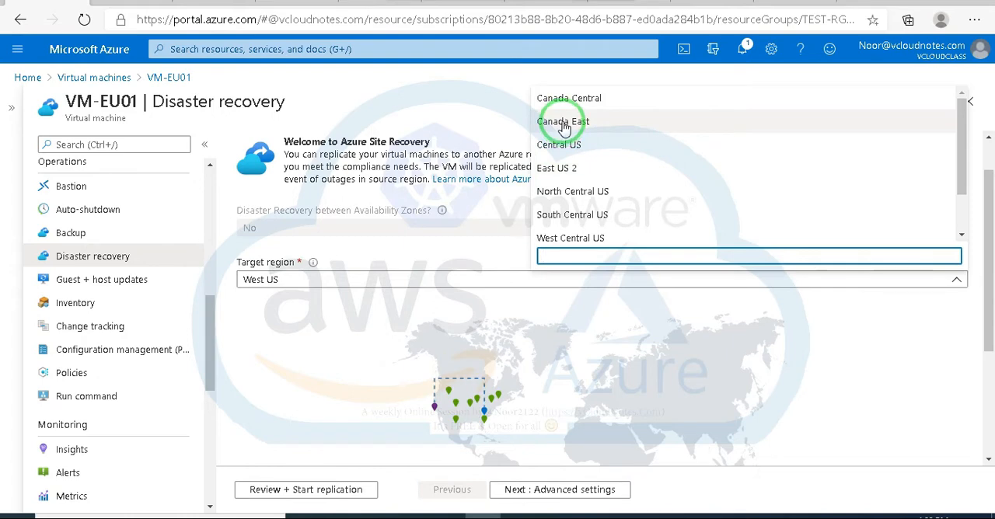
left_click(565, 126)
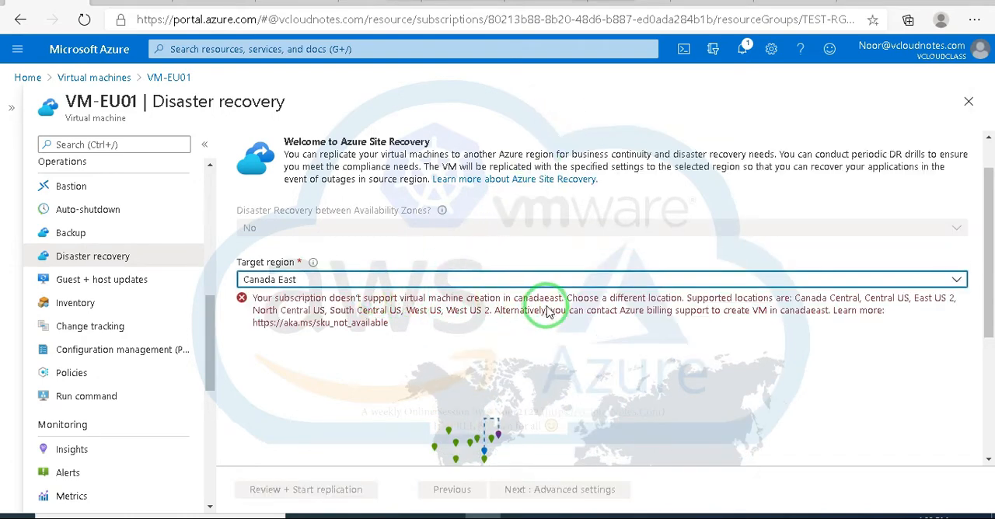
Step: Set the target region for VM-EU01's disaster recovery to South Central US
left_click(583, 282)
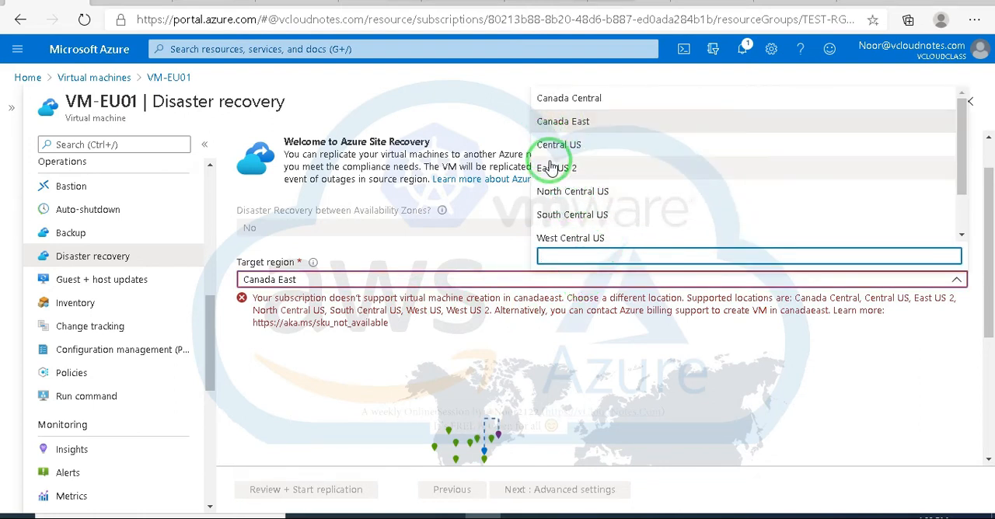
left_click(563, 220)
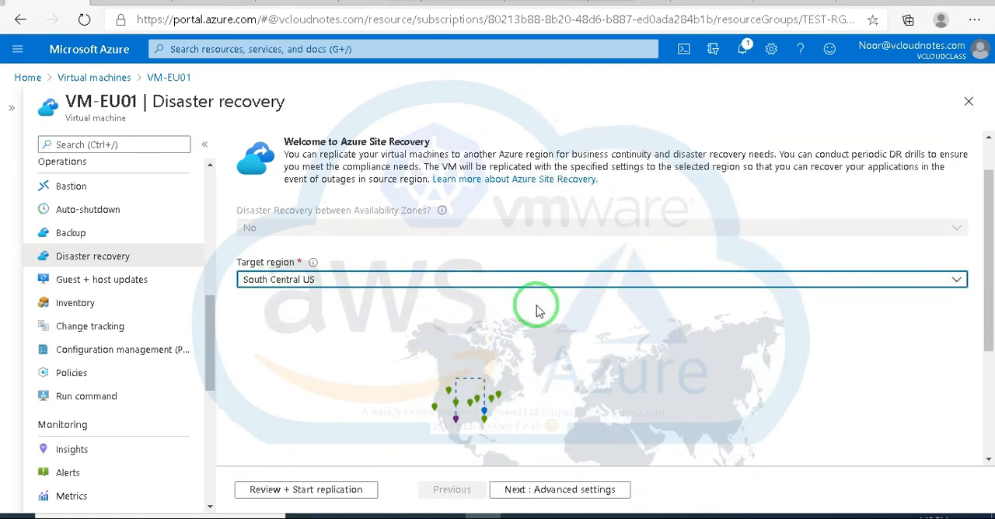
scroll(541, 314, "down", 1)
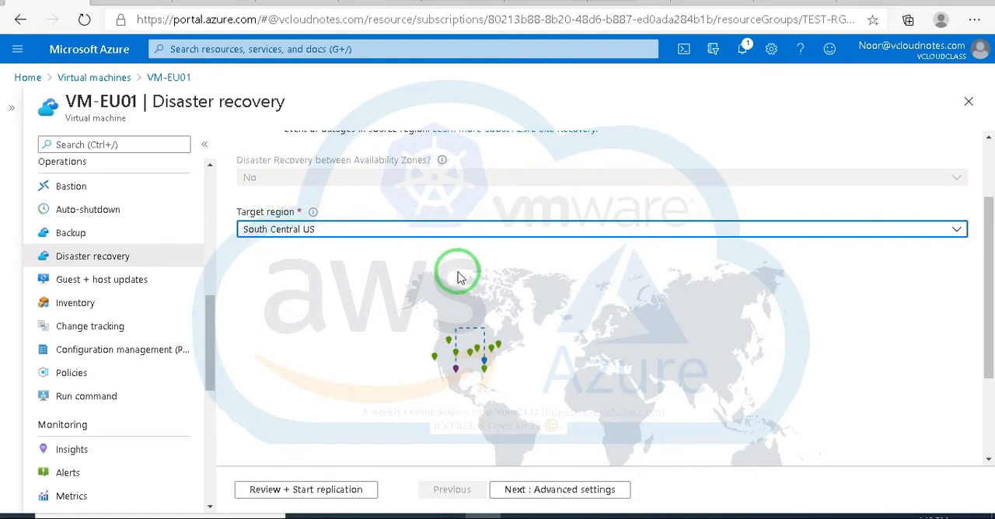
Step: Look over the advanced replication settings, and return to the basic settings to examine the target region and its map
left_click(569, 493)
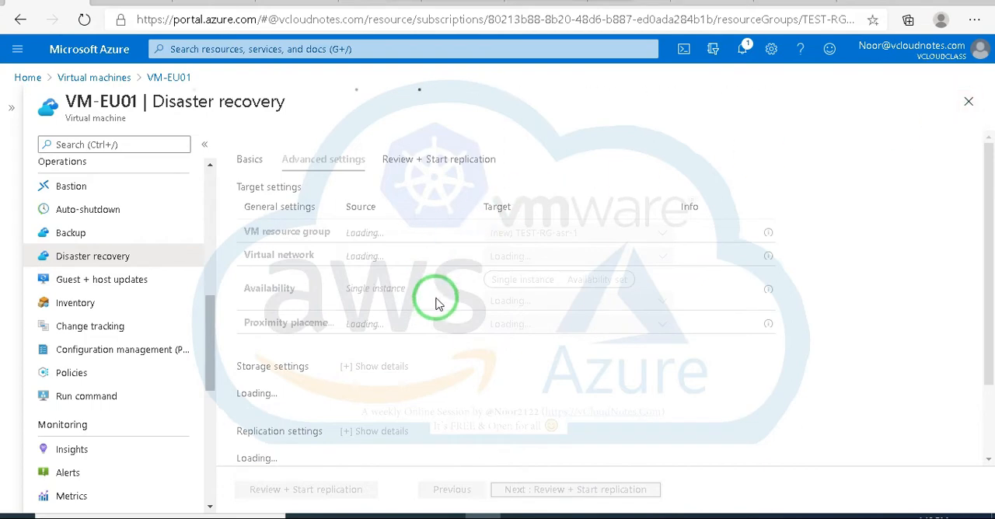
scroll(517, 321, "down", 3)
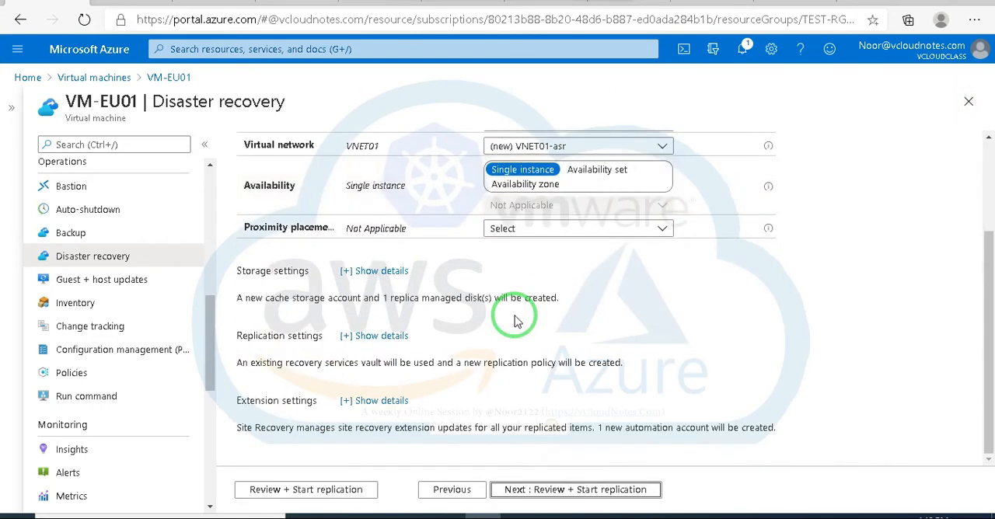
left_click(439, 490)
left_click(531, 371)
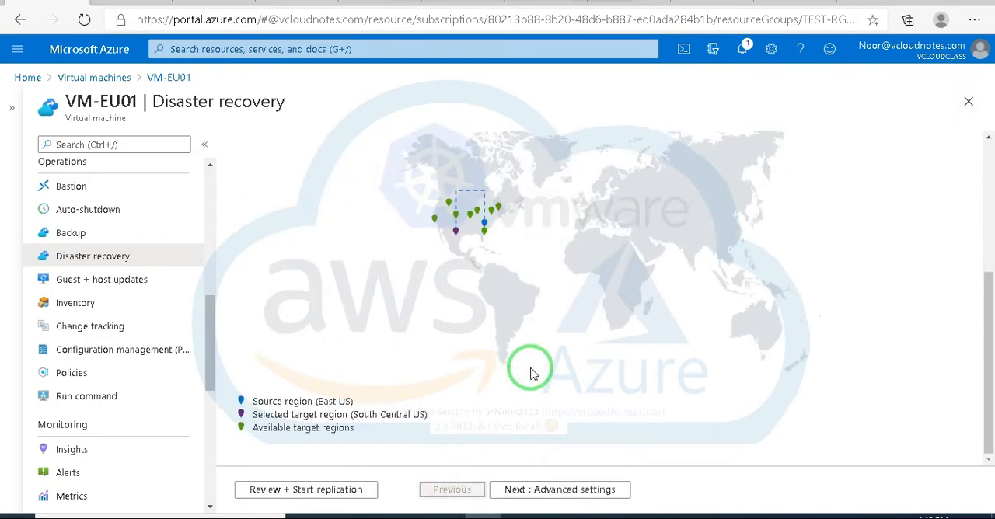
scroll(531, 371, "up", 2)
scroll(531, 372, "down", 2)
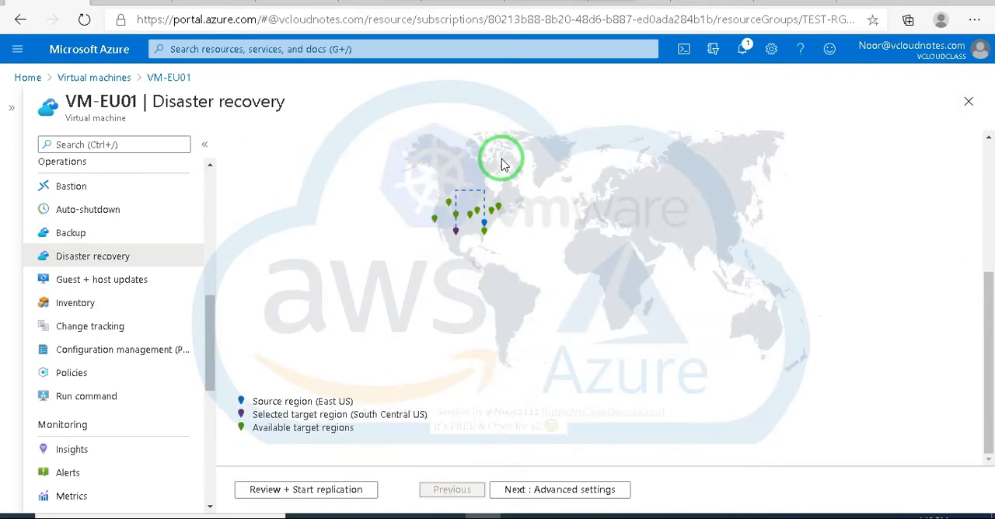
scroll(470, 201, "up", 2)
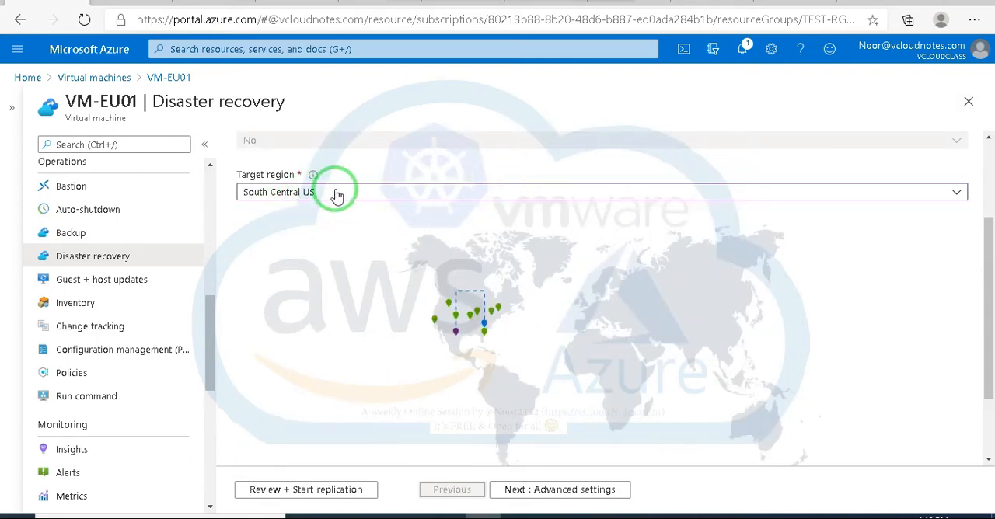
scroll(337, 195, "down", 2)
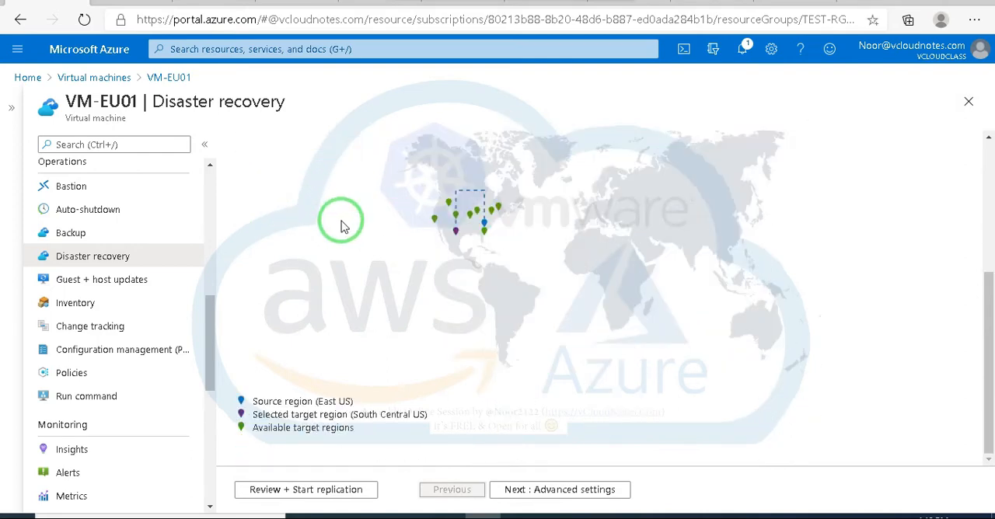
Step: Review the replication summary for VM-EU01, covering the target, storage, replication and extension settings, without starting replication
left_click(308, 490)
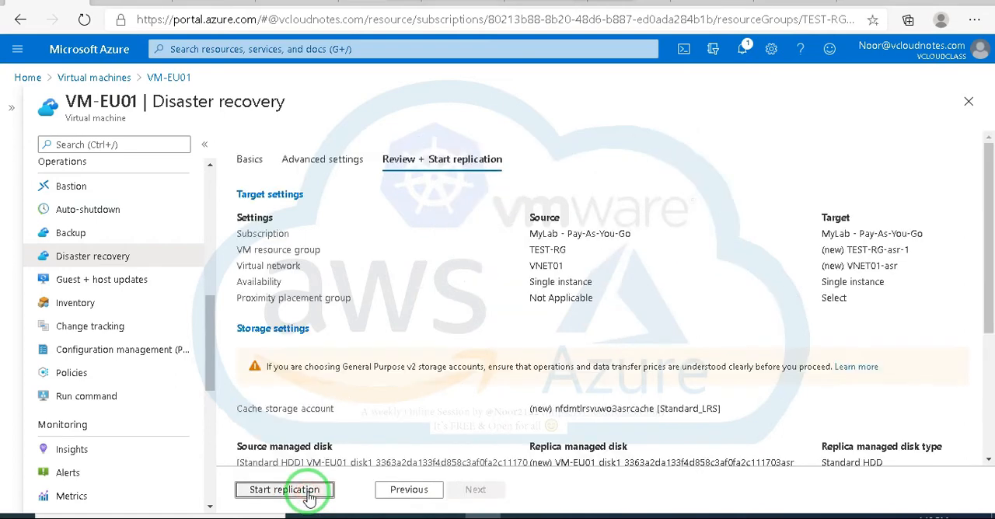
scroll(436, 309, "down", 3)
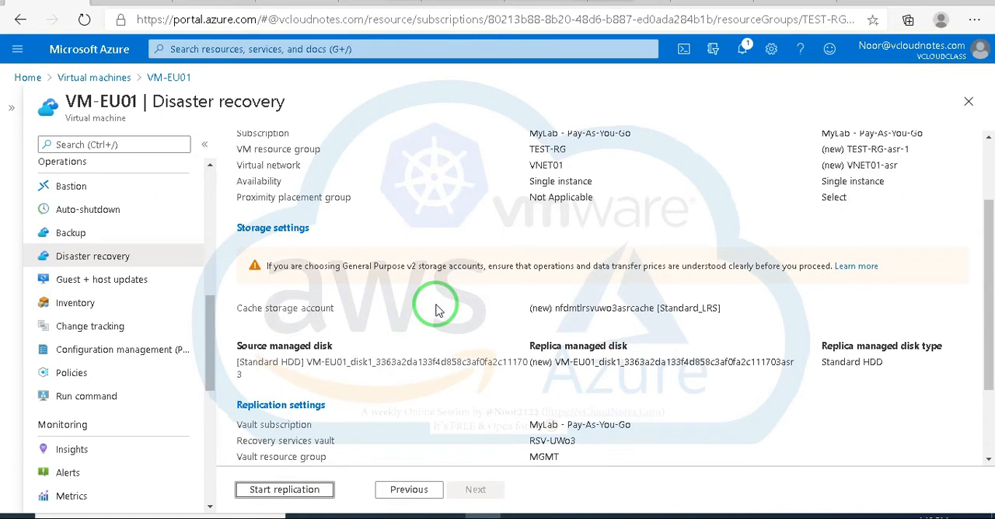
scroll(435, 310, "down", 1)
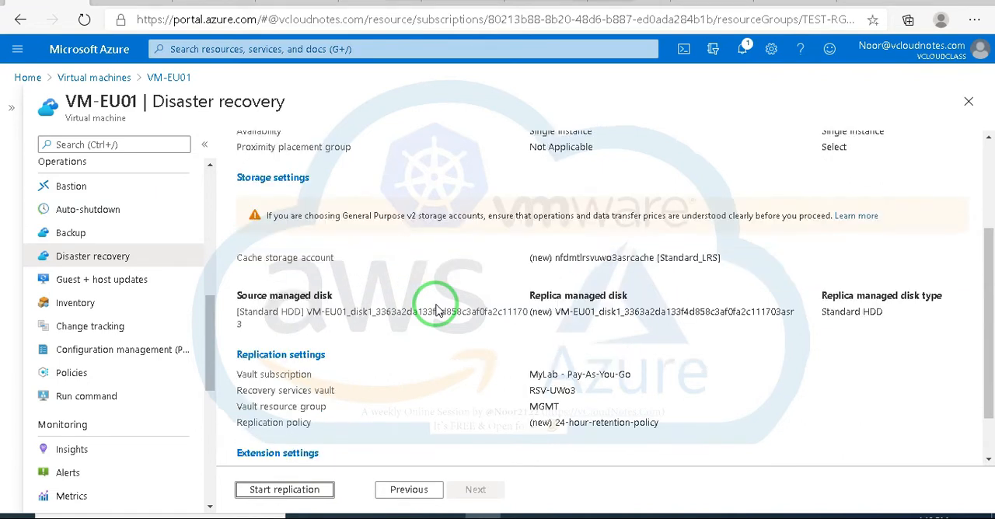
scroll(437, 310, "up", 1)
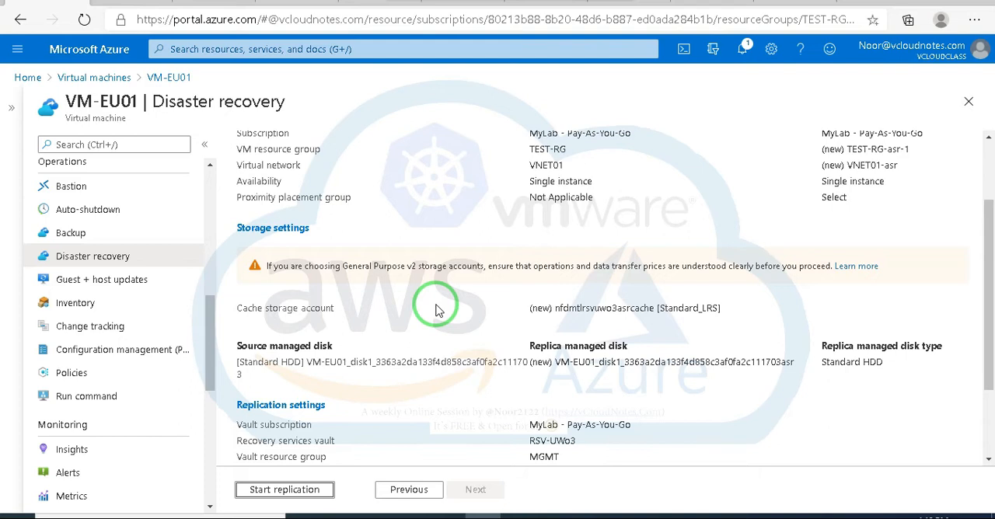
scroll(437, 313, "down", 2)
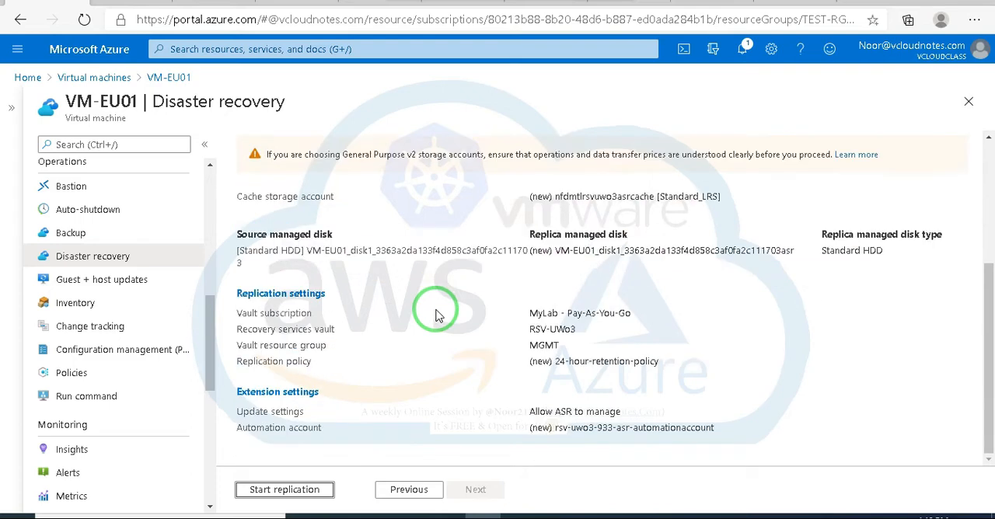
scroll(437, 313, "up", 2)
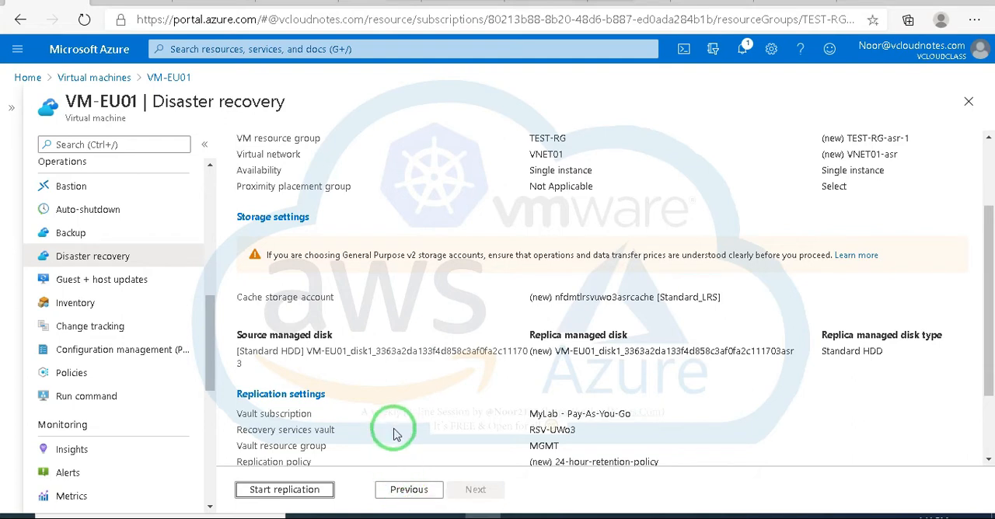
scroll(394, 428, "down", 1)
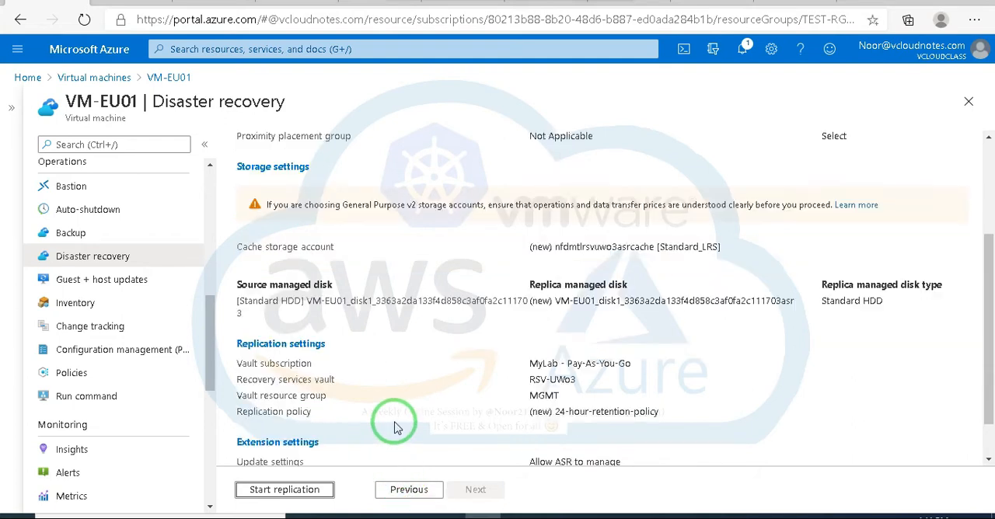
Step: Go back from the replication summary to the basic settings, and reopen the advanced settings
left_click(406, 486)
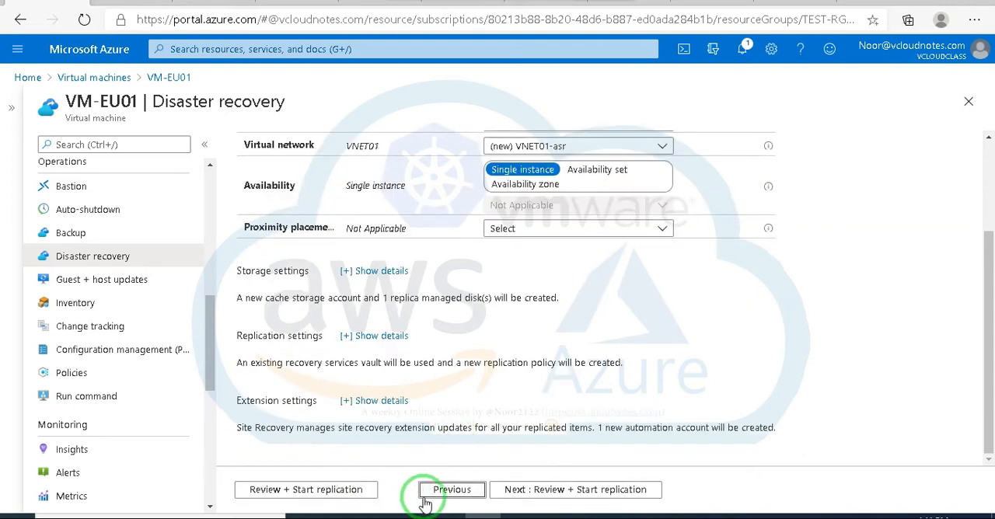
left_click(447, 498)
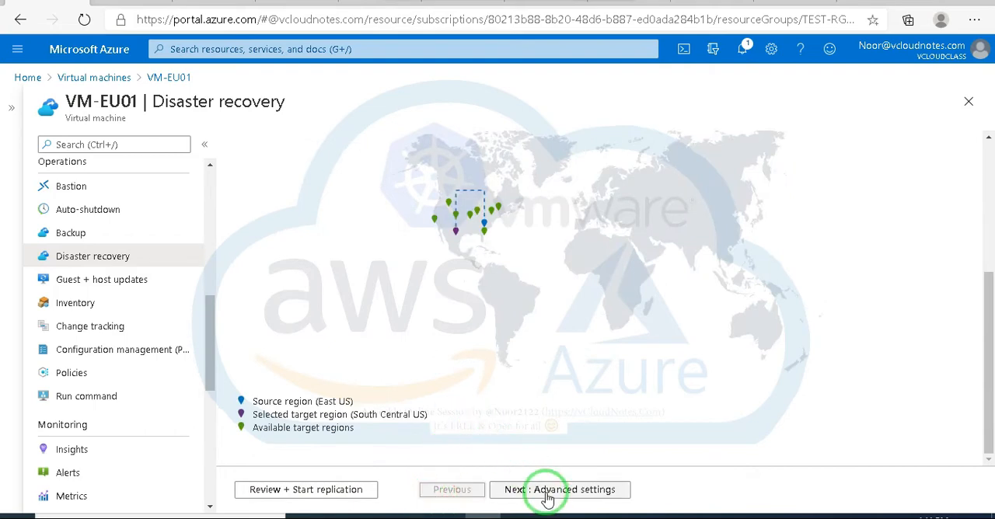
left_click(549, 497)
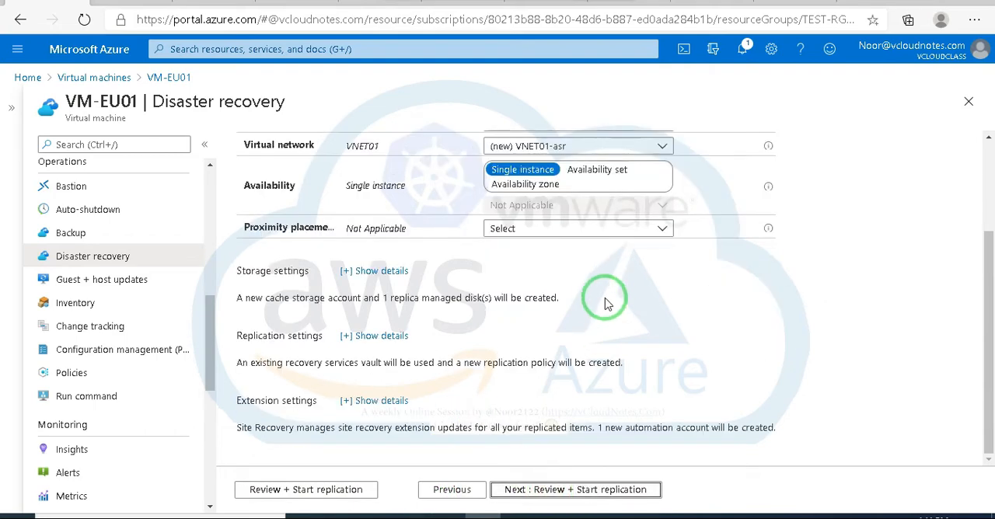
left_click(871, 240)
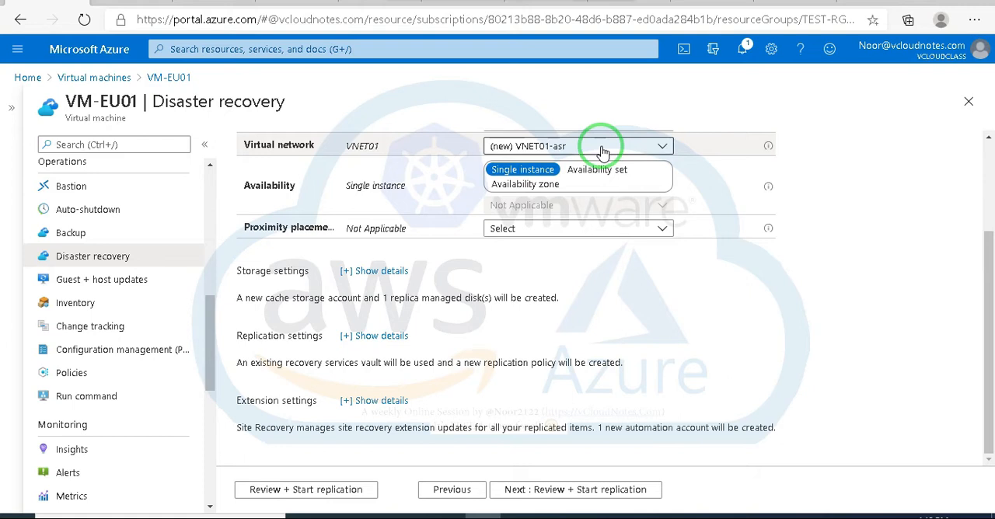
Step: Examine the target virtual network choices for VM-EU01 and close the list without changing the selection
left_click(382, 146)
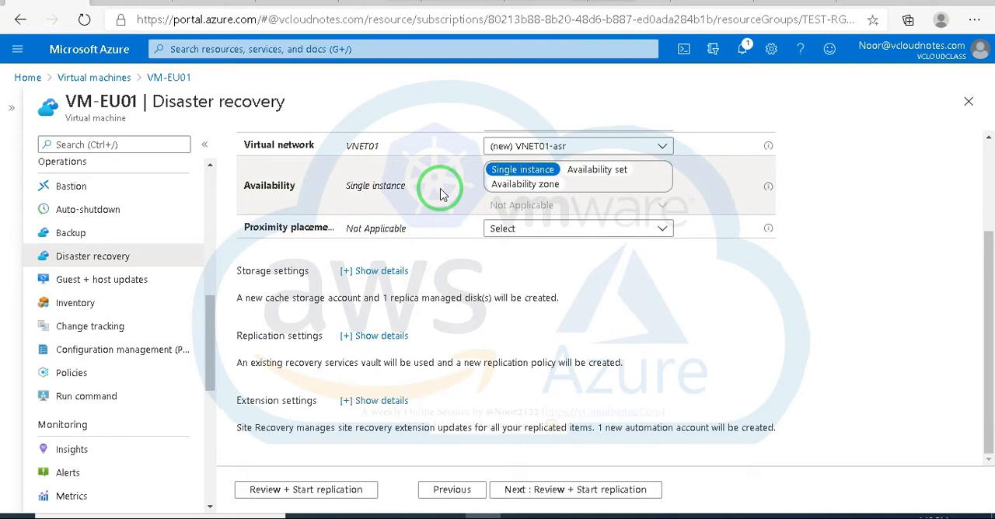
left_click(662, 148)
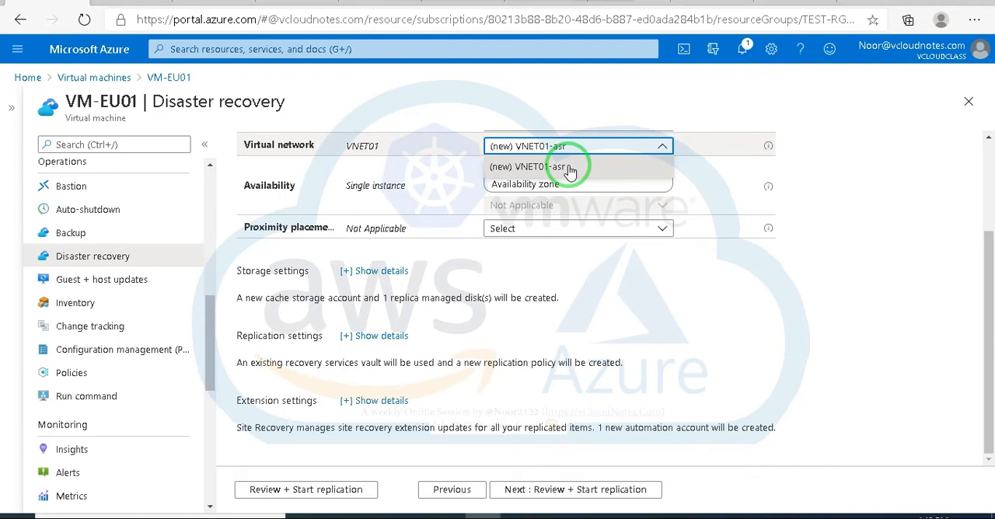
left_click(842, 165)
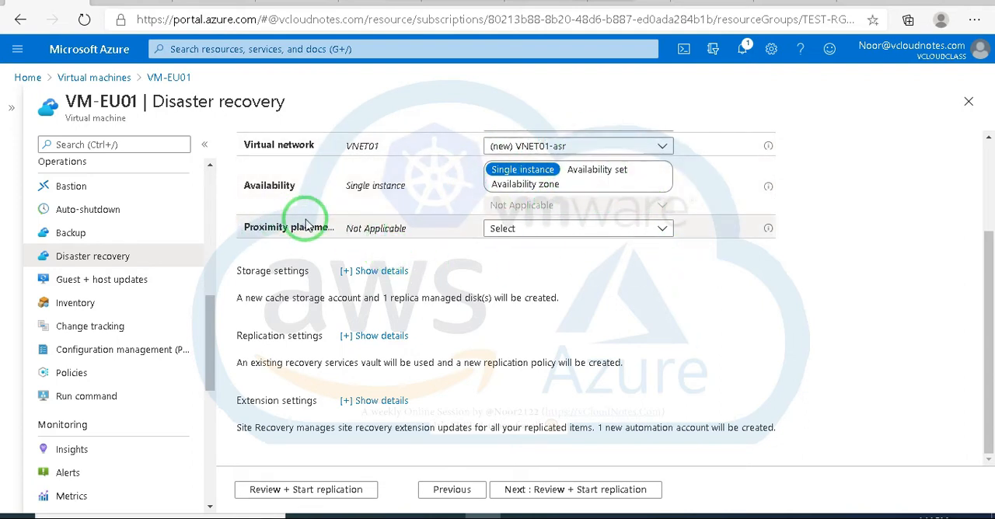
Step: Read the description of the target proximity placement group and examine its available choices without changing the selection
mouse_move(768, 230)
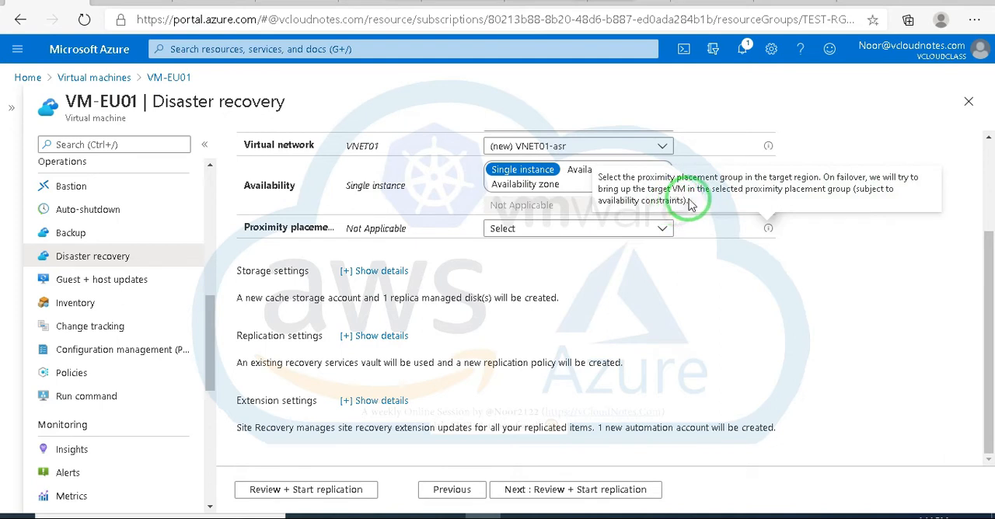
left_click(662, 230)
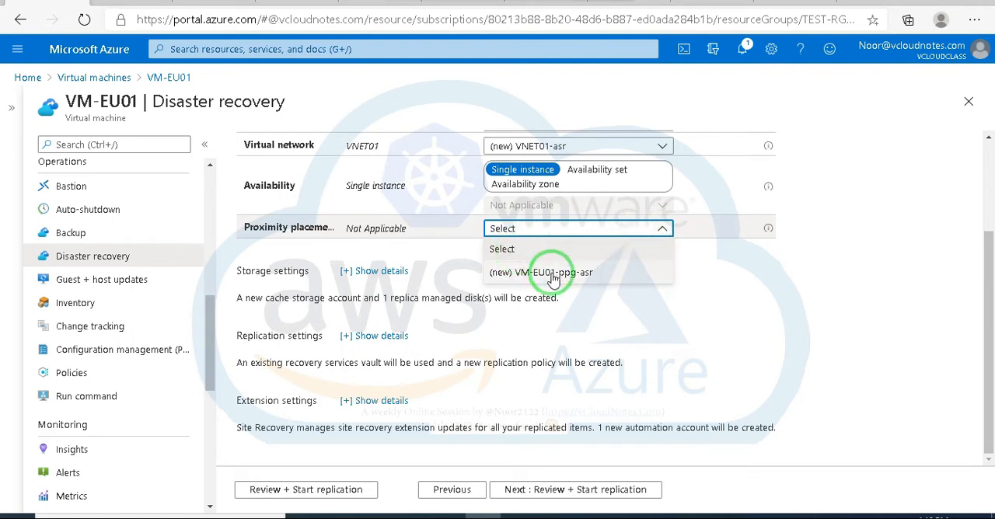
left_click(677, 271)
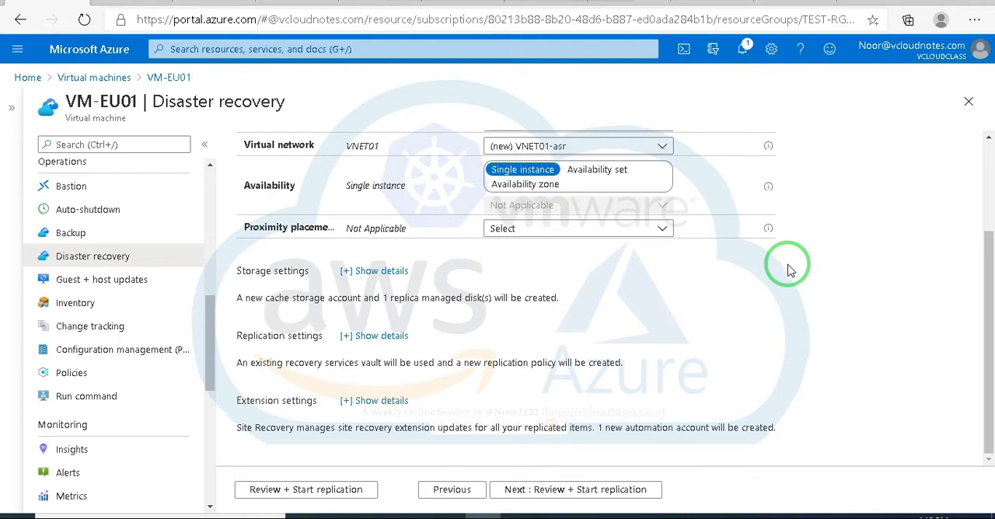
left_click(662, 227)
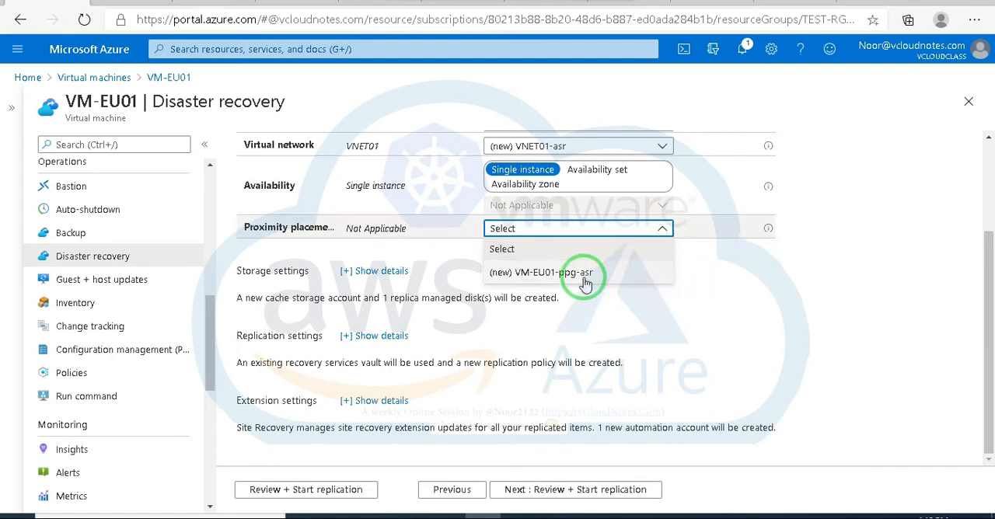
left_click(830, 271)
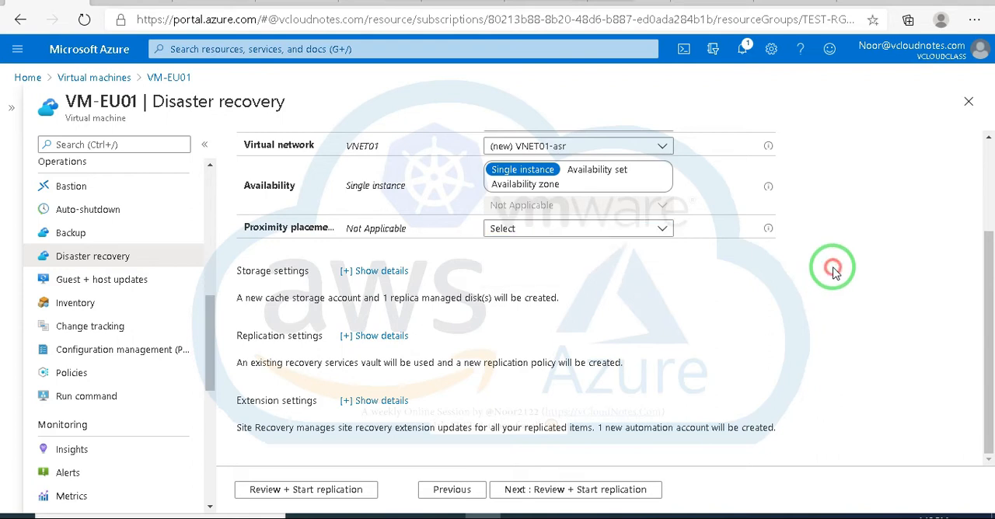
Step: Expand the storage settings for VM-EU01 and examine the replica managed disk type choices without changing the selection
left_click(372, 272)
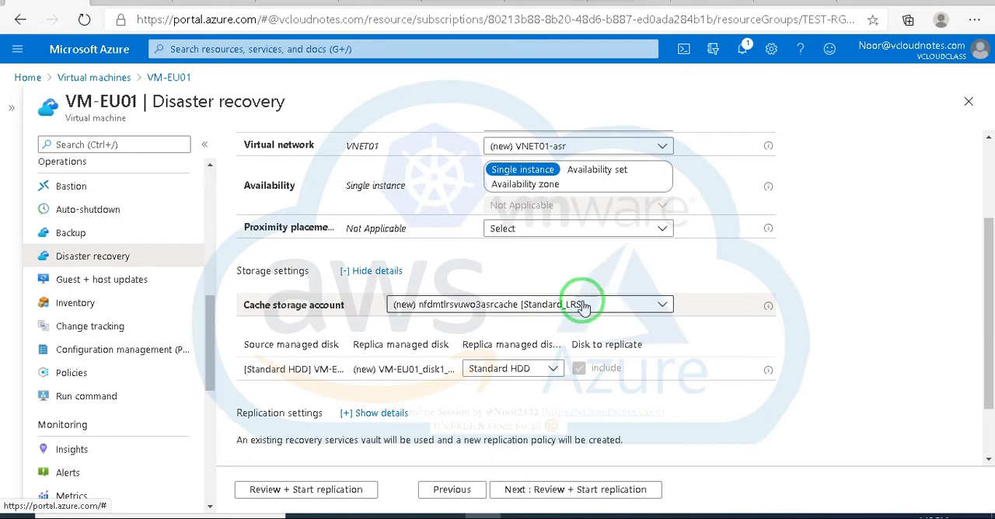
scroll(544, 299, "down", 1)
scroll(438, 261, "down", 1)
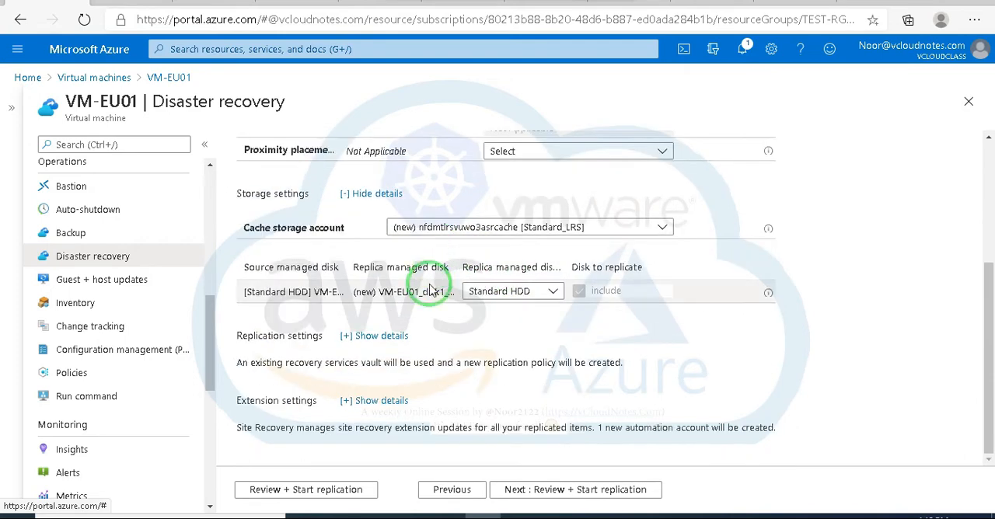
left_click(553, 294)
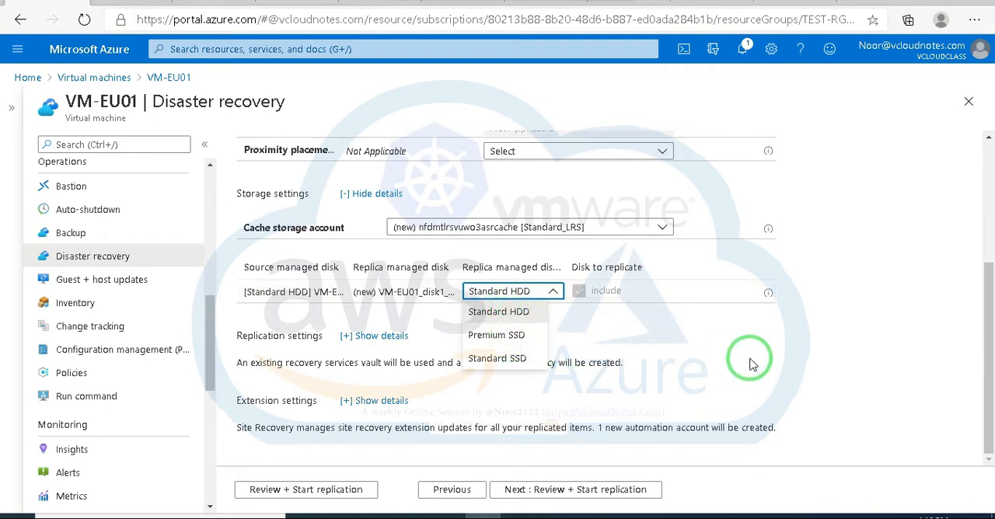
left_click(756, 319)
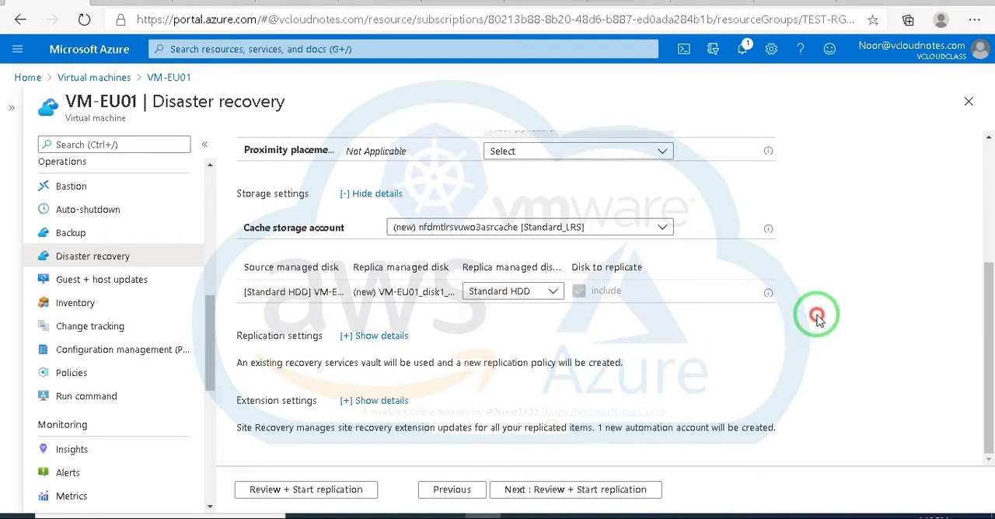
Step: Expand the replication settings, examine the Recovery Services vault and replication policy choices, and read the policy description without changing anything
left_click(398, 336)
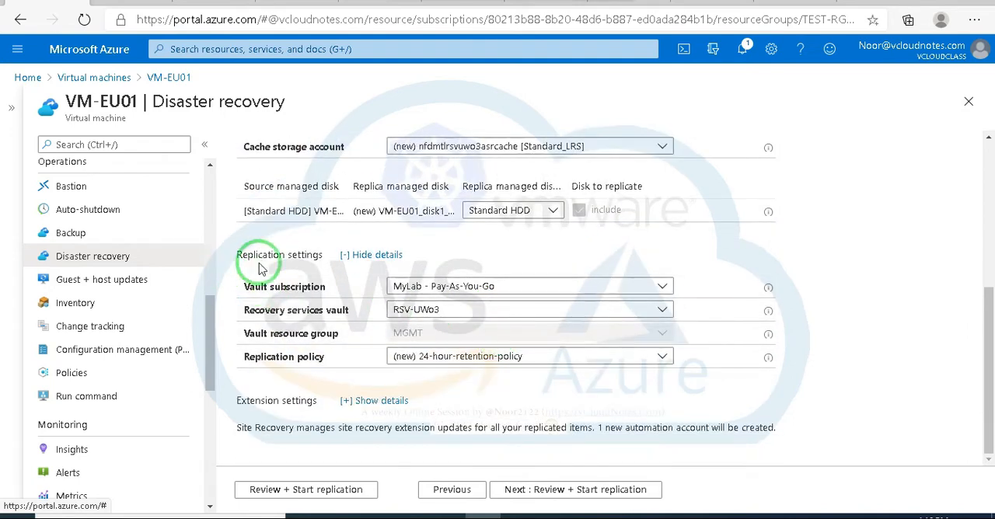
left_click(471, 311)
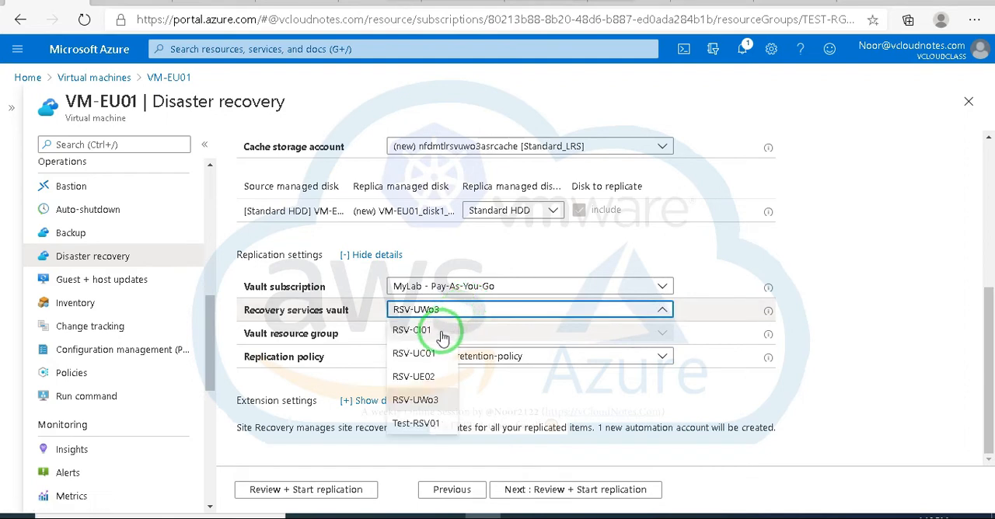
left_click(828, 334)
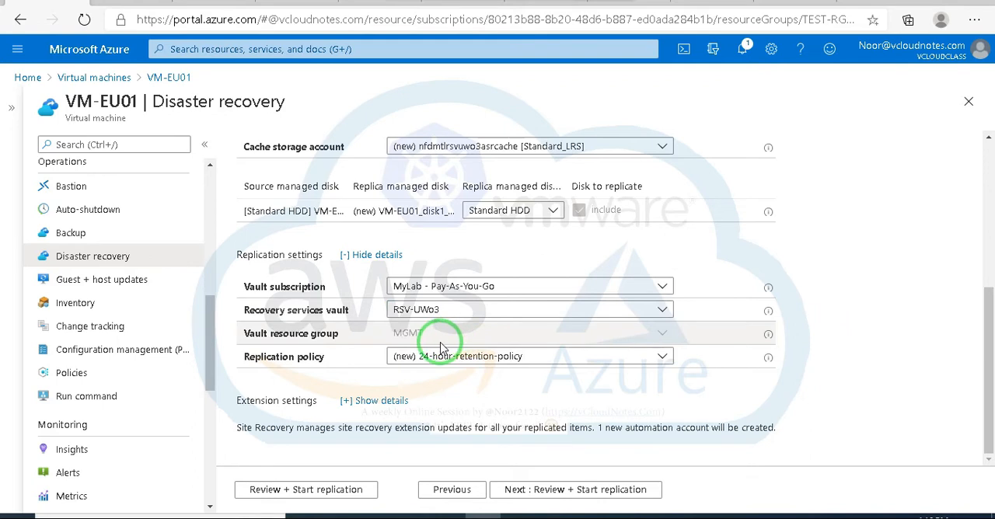
left_click(518, 358)
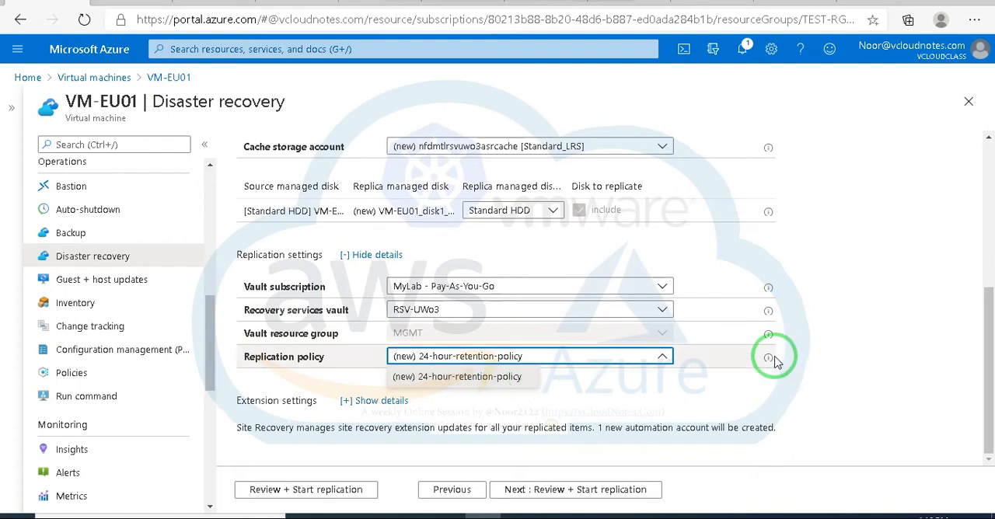
mouse_move(767, 364)
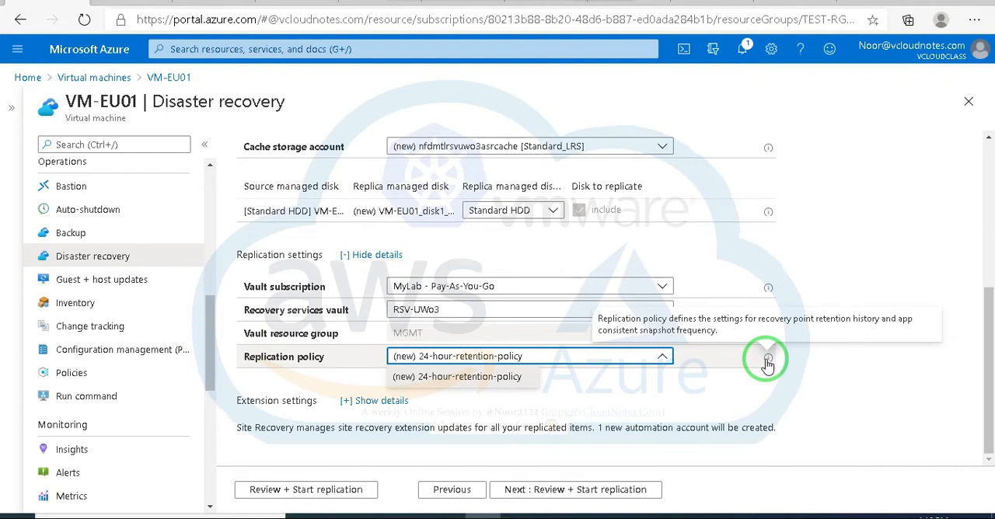
left_click(768, 363)
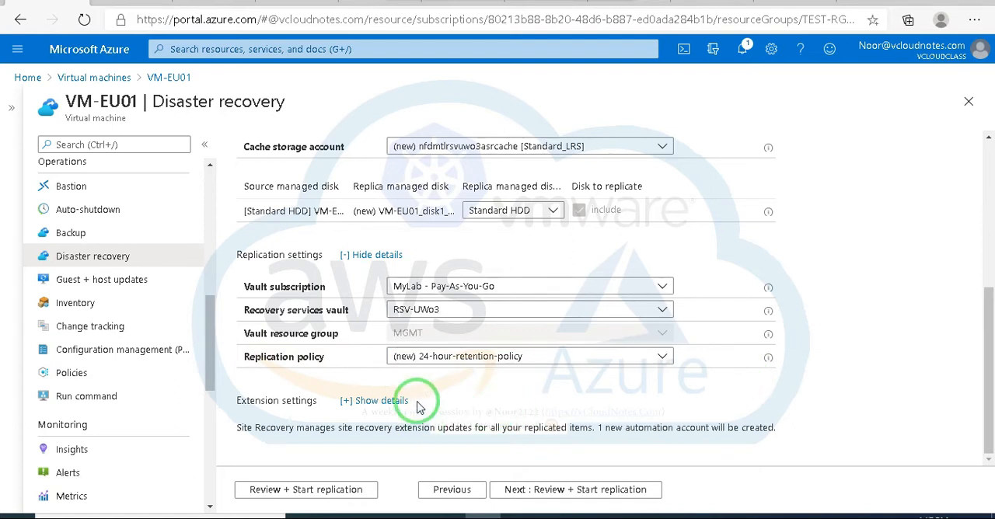
Step: Expand the extension settings and examine the update settings choices, leaving the selection as it is
left_click(381, 401)
scroll(405, 405, "down", 1)
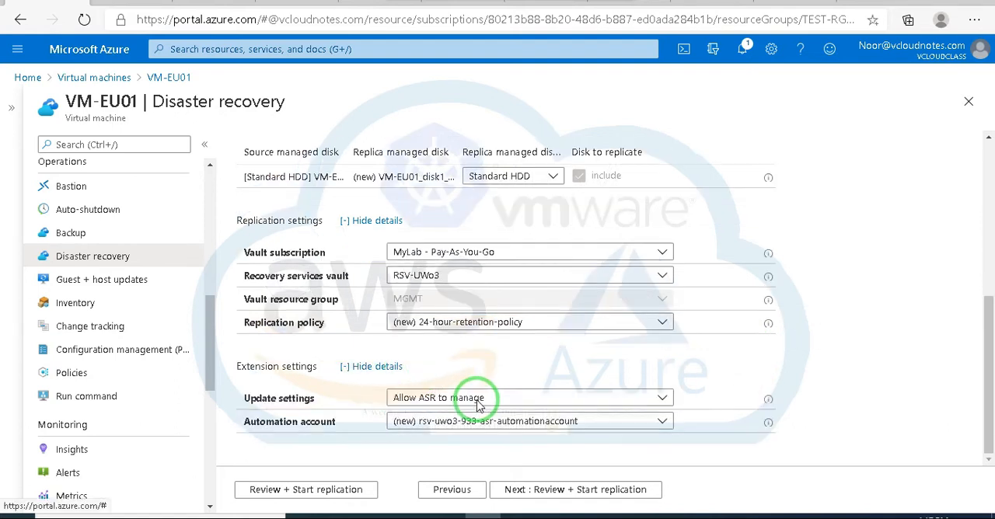
left_click(514, 398)
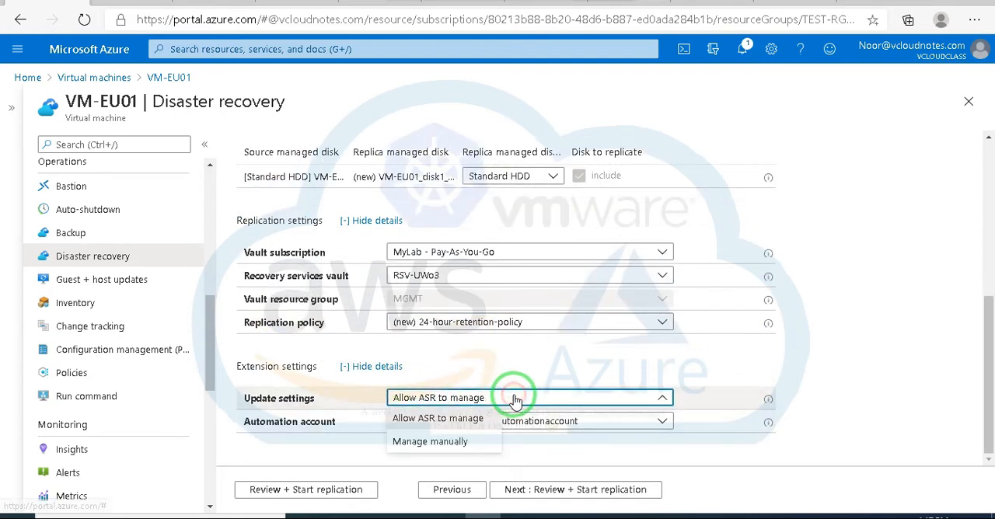
left_click(515, 399)
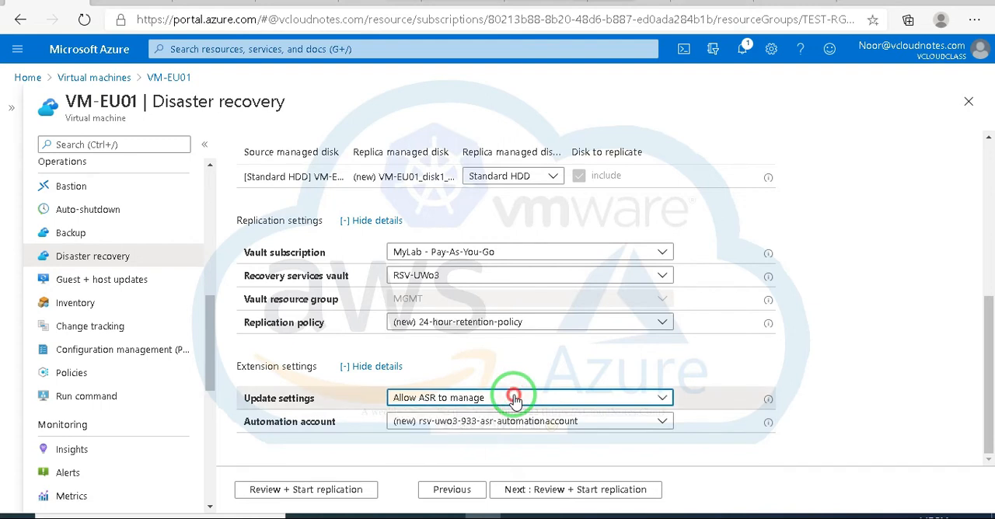
left_click(515, 399)
left_click(817, 406)
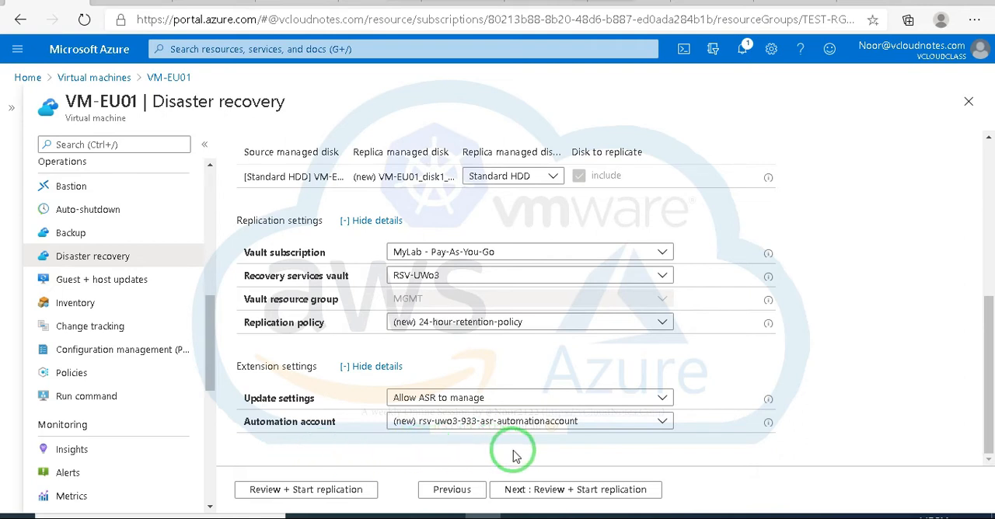
Step: Proceed to the replication summary for VM-EU01 and start replication with the configured settings
left_click(538, 493)
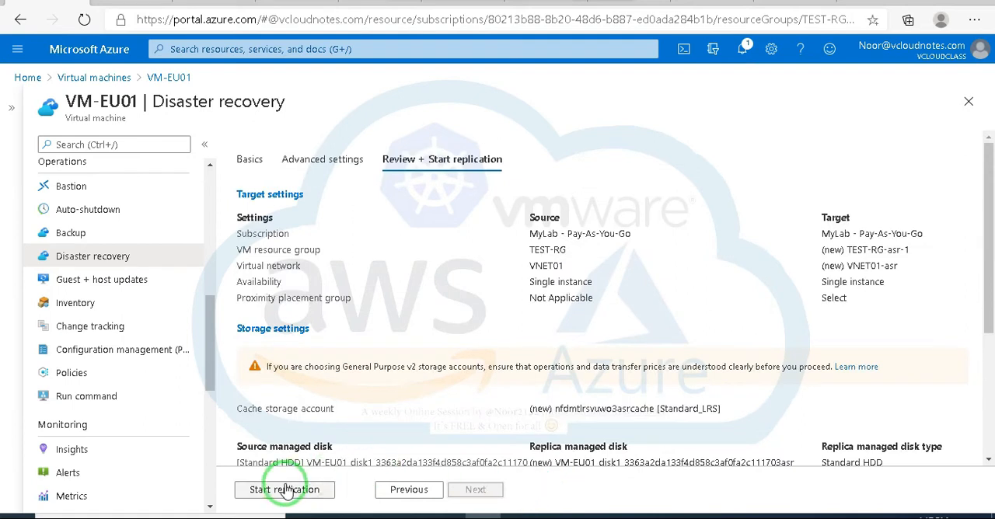
left_click(286, 489)
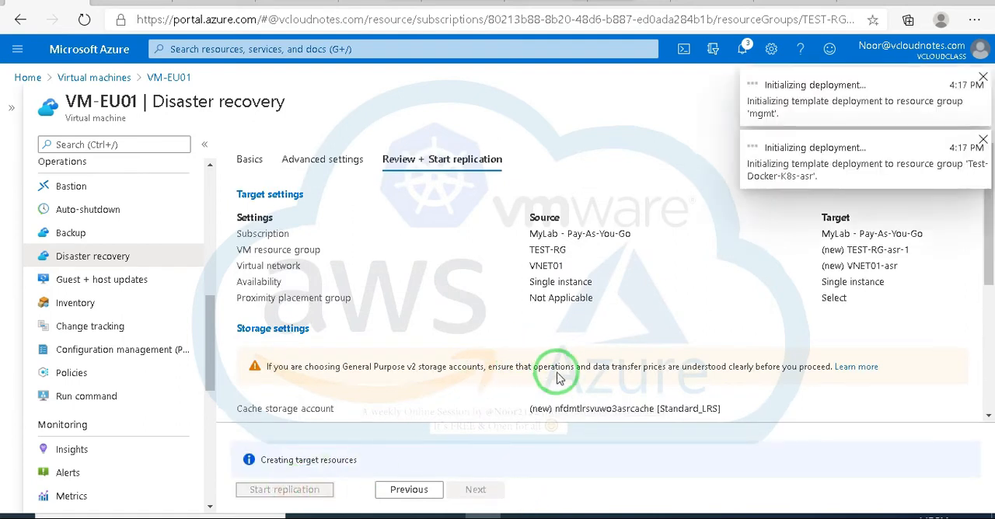
scroll(572, 387, "down", 1)
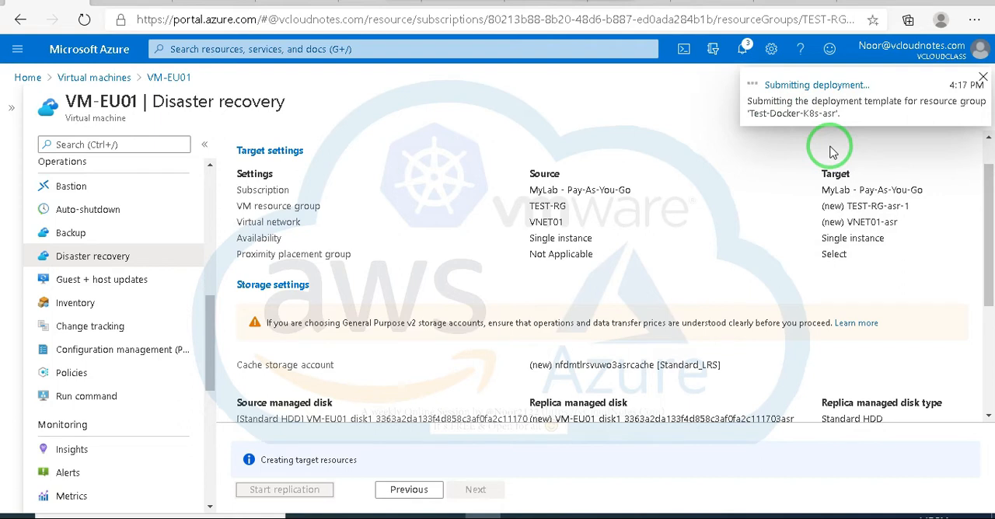
Step: Open the replication deployment to resource group Test-Docker-K8s-asr, check its deployment details, and dismiss the deployment notifications
left_click(838, 85)
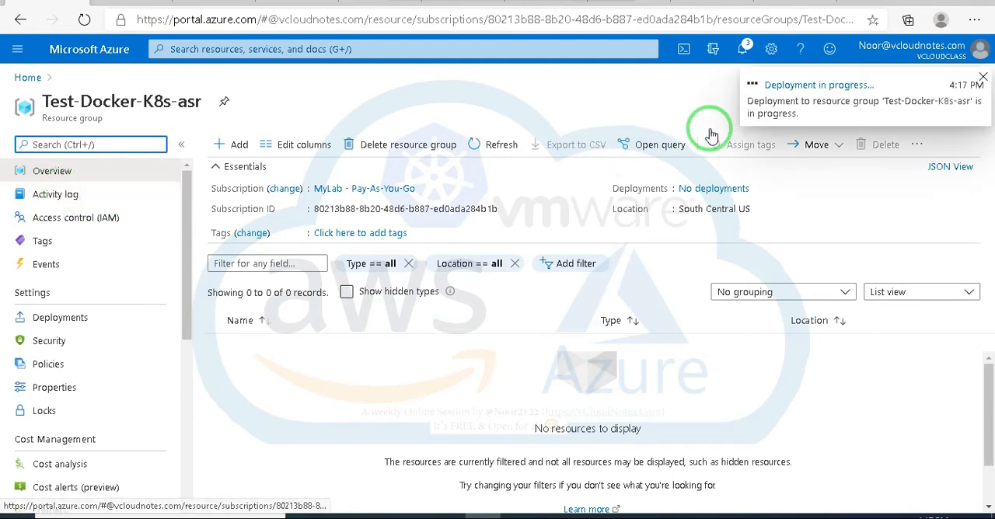
left_click(828, 86)
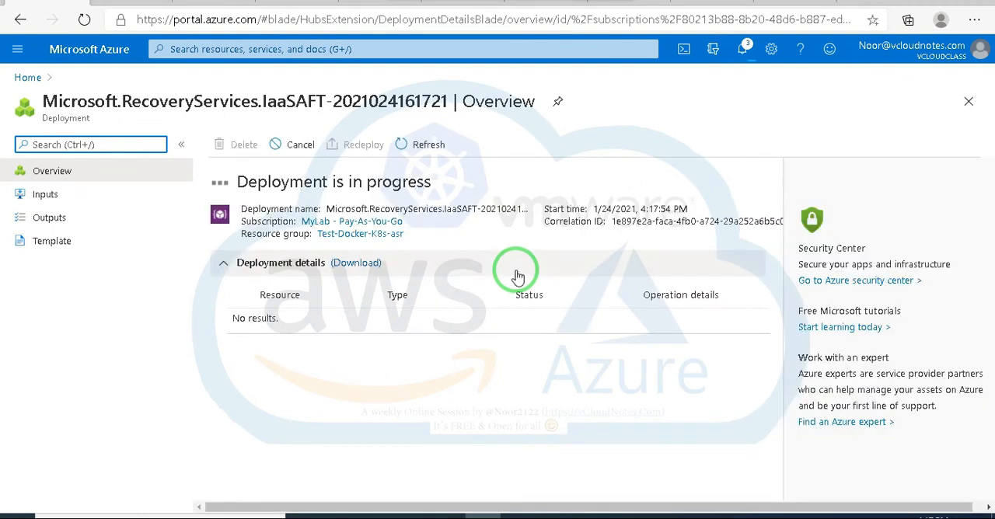
left_click(224, 266)
left_click(224, 266)
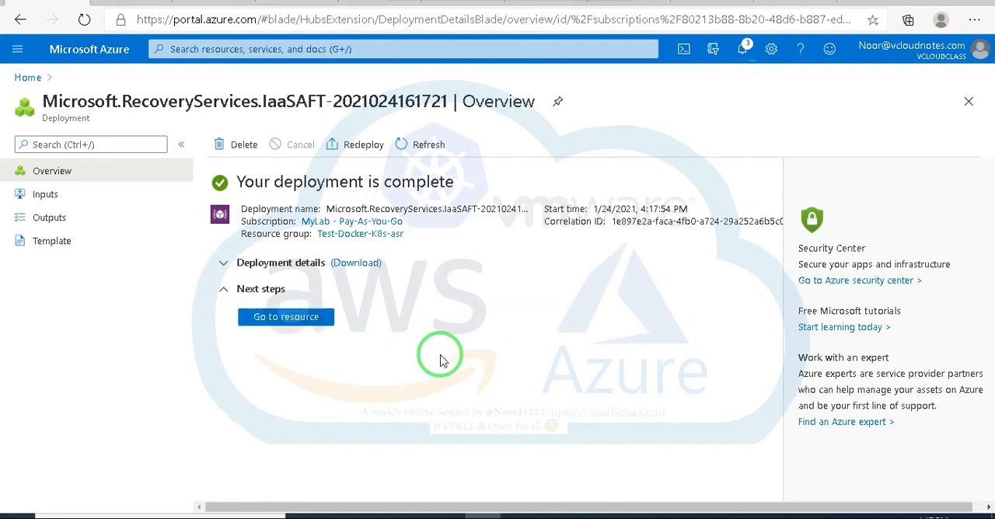
left_click(223, 266)
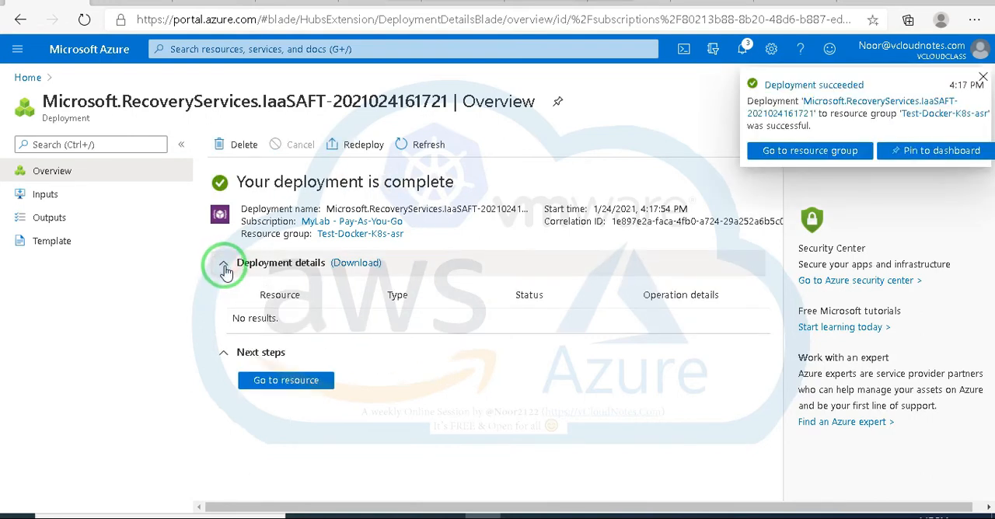
left_click(984, 80)
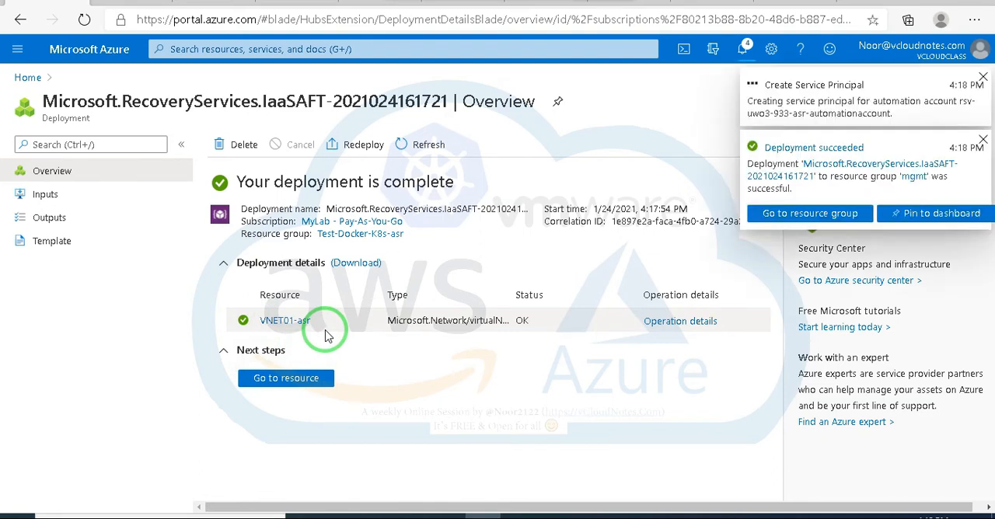
left_click(983, 79)
left_click(983, 79)
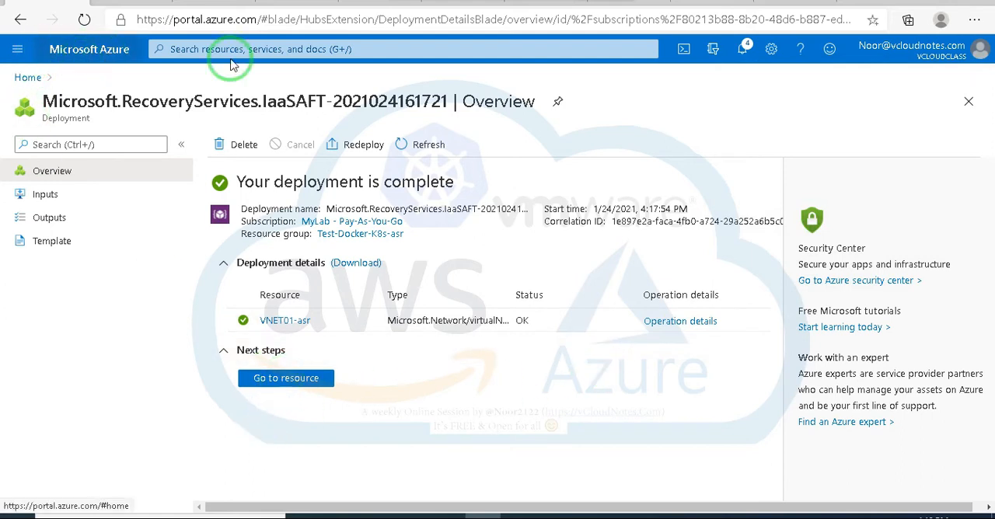
Step: Return to the portal home and reopen VM-EU01's disaster recovery page from the recent resources to check it
left_click(20, 20)
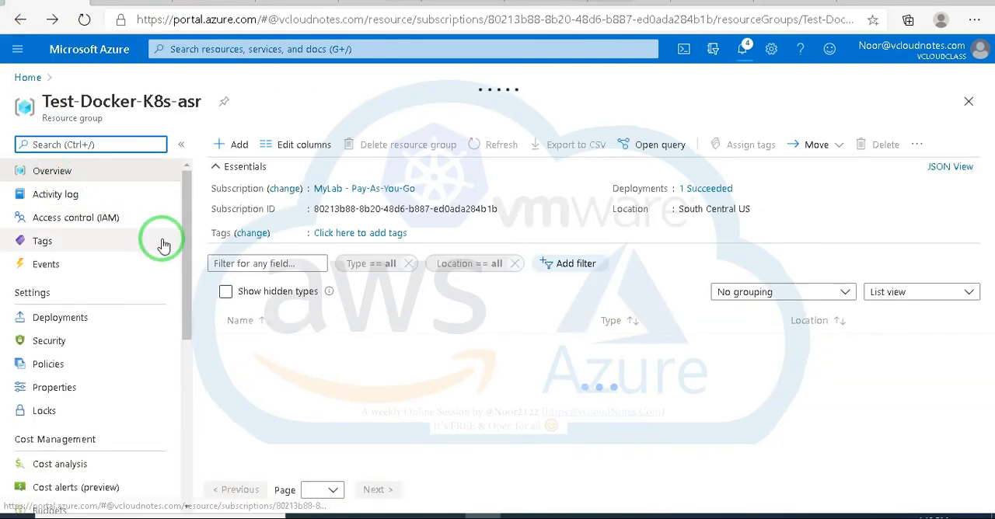
left_click(28, 78)
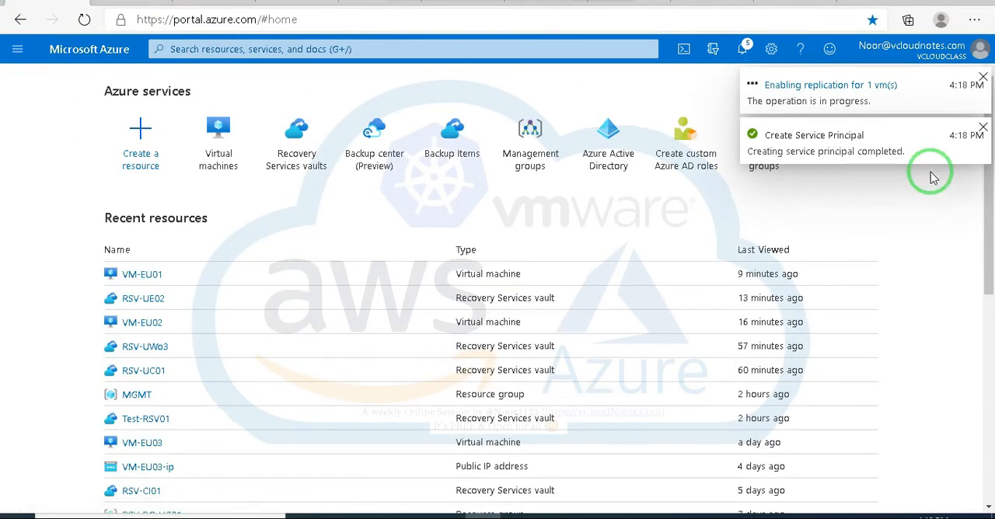
left_click(140, 280)
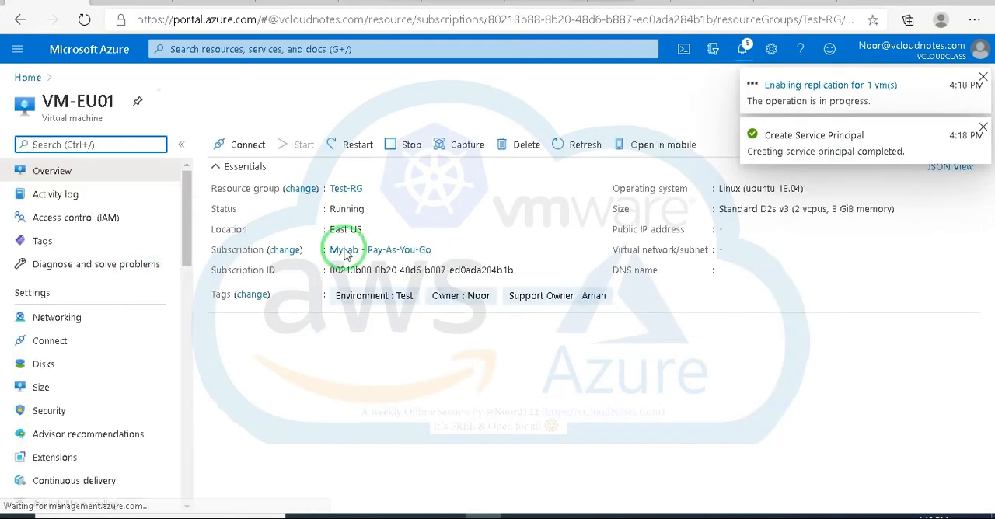
scroll(107, 342, "down", 5)
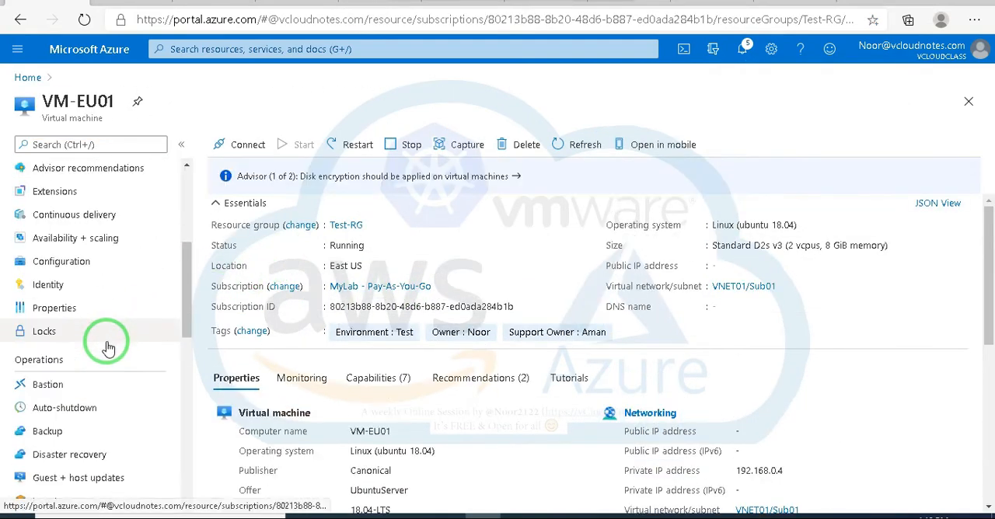
scroll(108, 347, "down", 4)
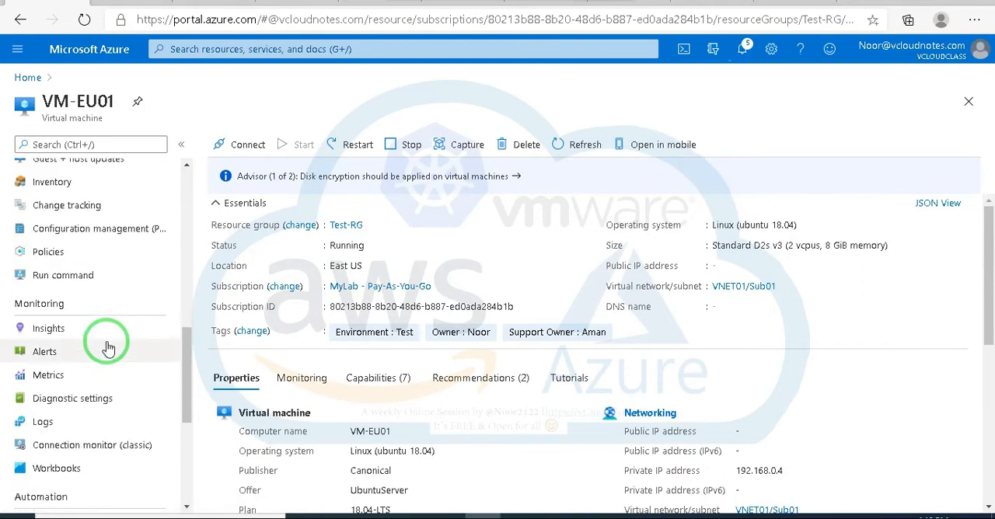
scroll(108, 347, "up", 2)
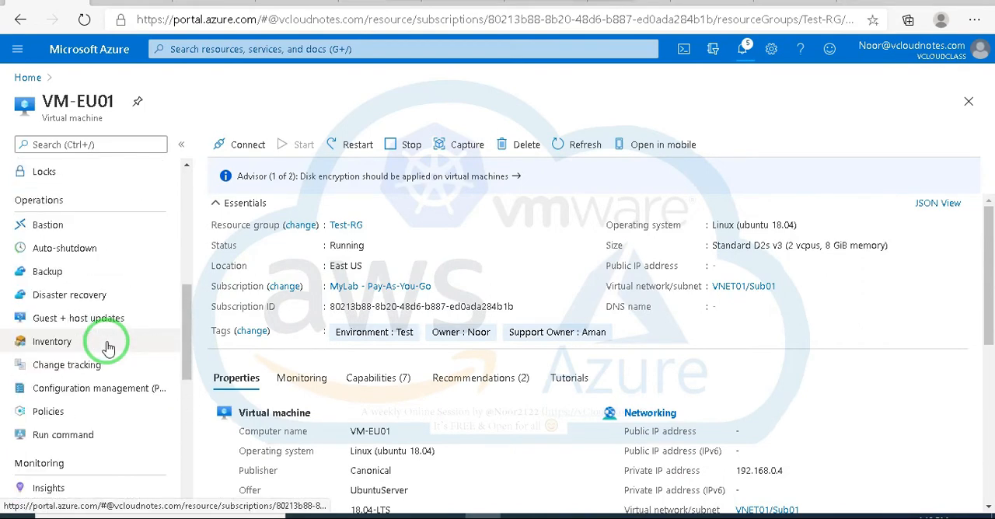
scroll(108, 346, "up", 1)
scroll(109, 343, "down", 1)
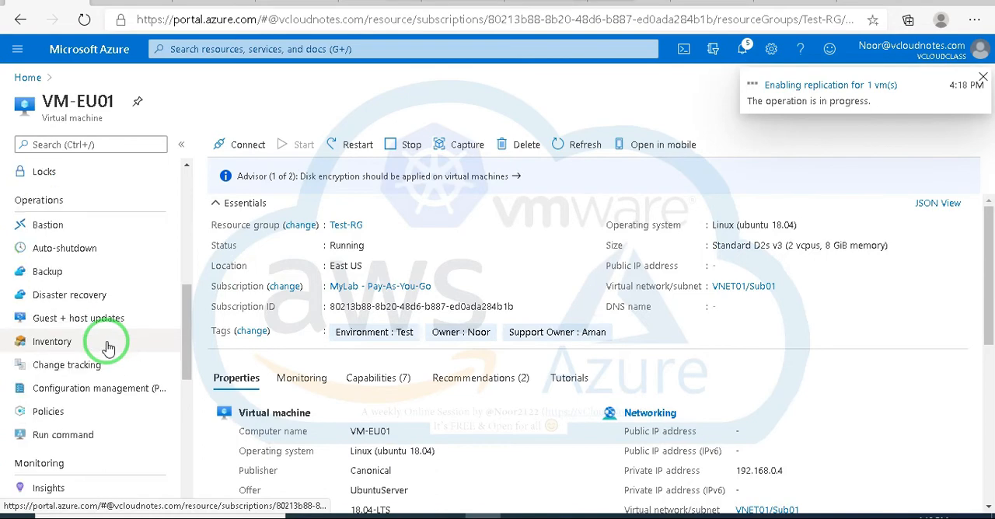
left_click(78, 296)
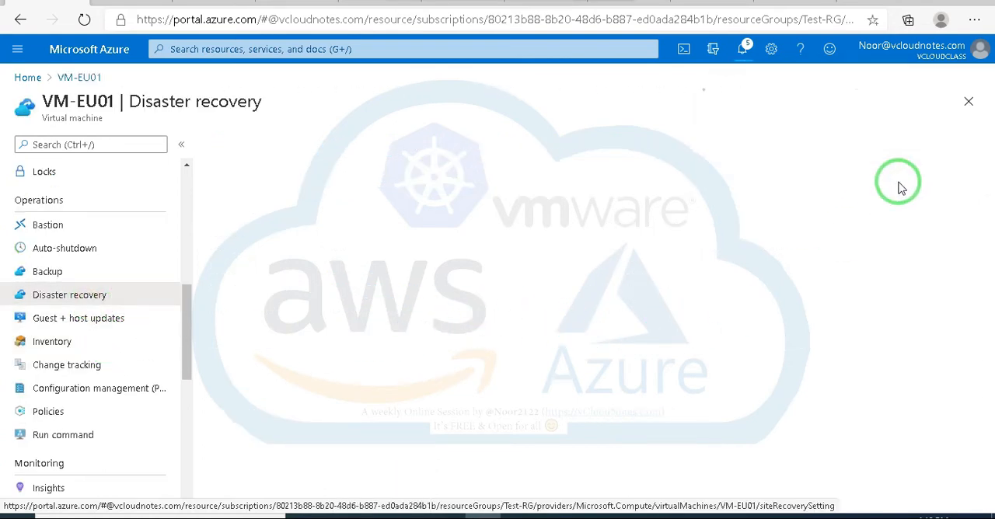
scroll(837, 257, "down", 4)
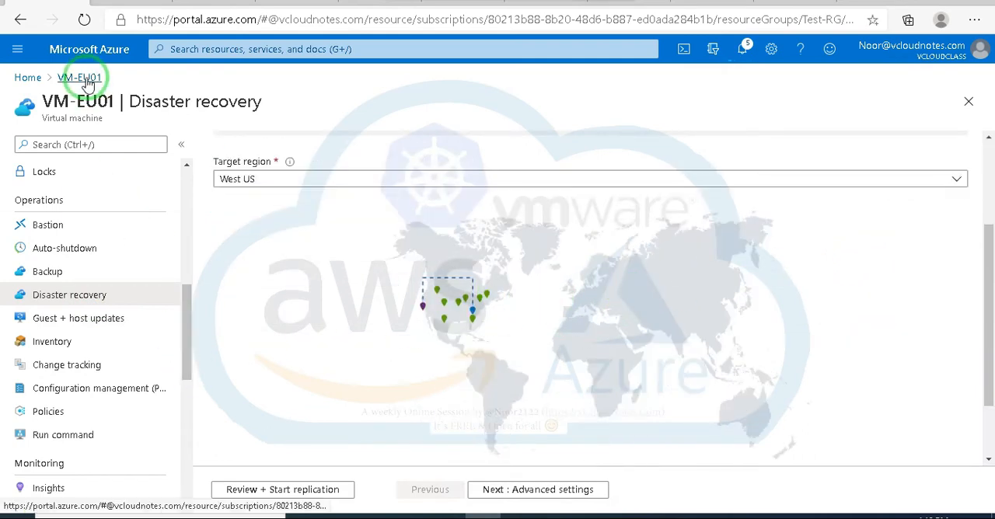
Step: Go back to the portal home and open VM-EU02 from the list of virtual machines
left_click(27, 79)
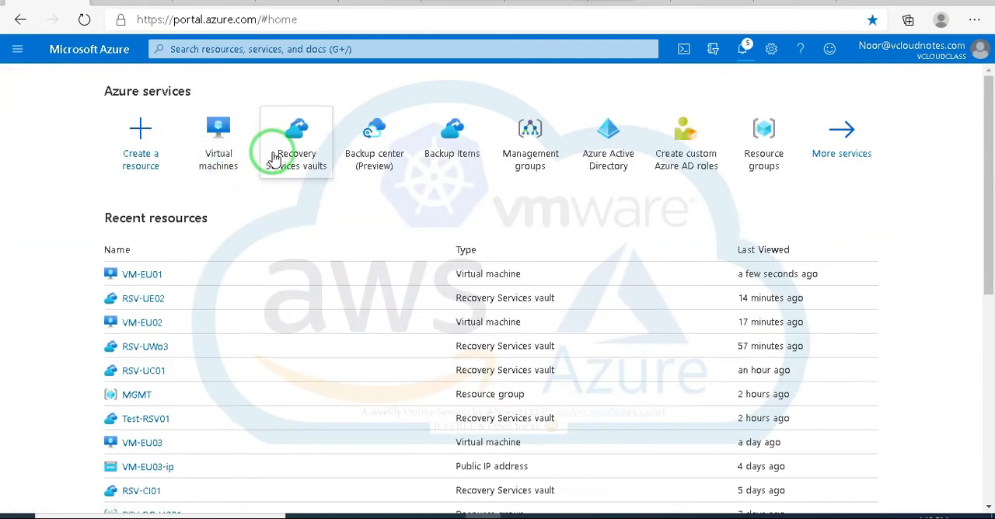
left_click(225, 147)
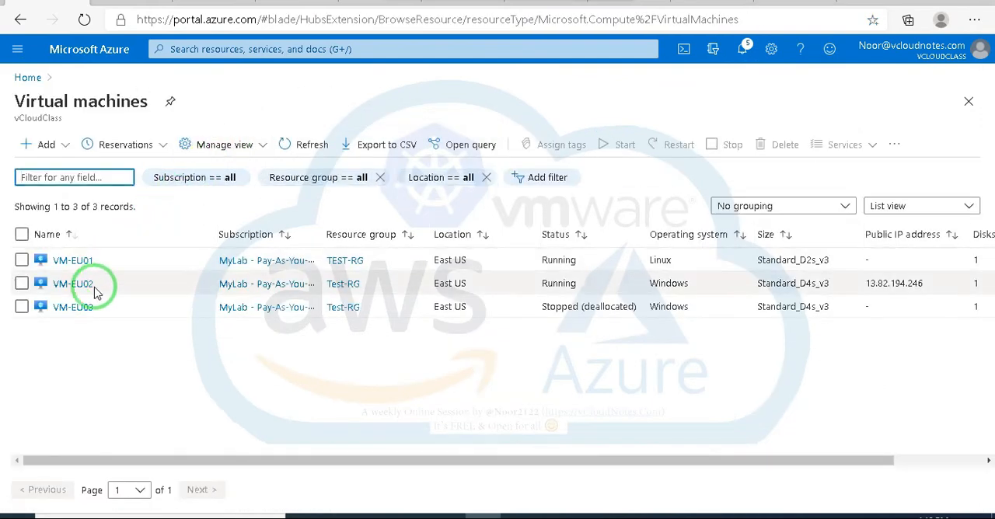
left_click(86, 289)
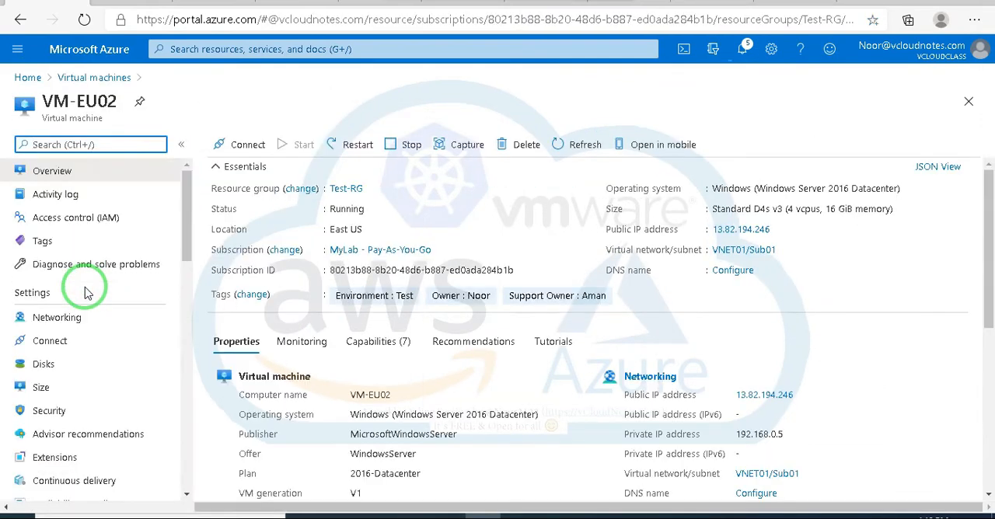
Step: Open VM-EU02's disaster recovery page and look over the target region setting and the region map
scroll(138, 317, "down", 5)
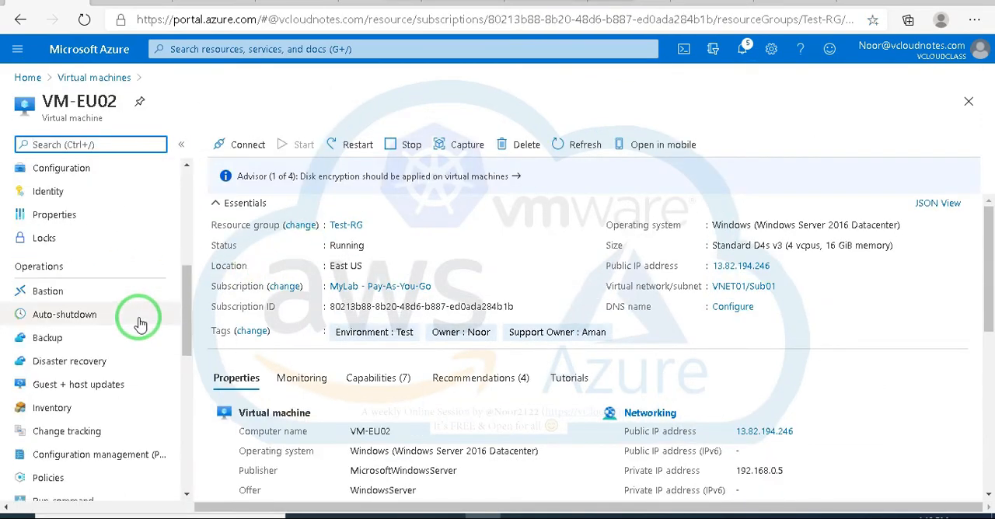
left_click(74, 359)
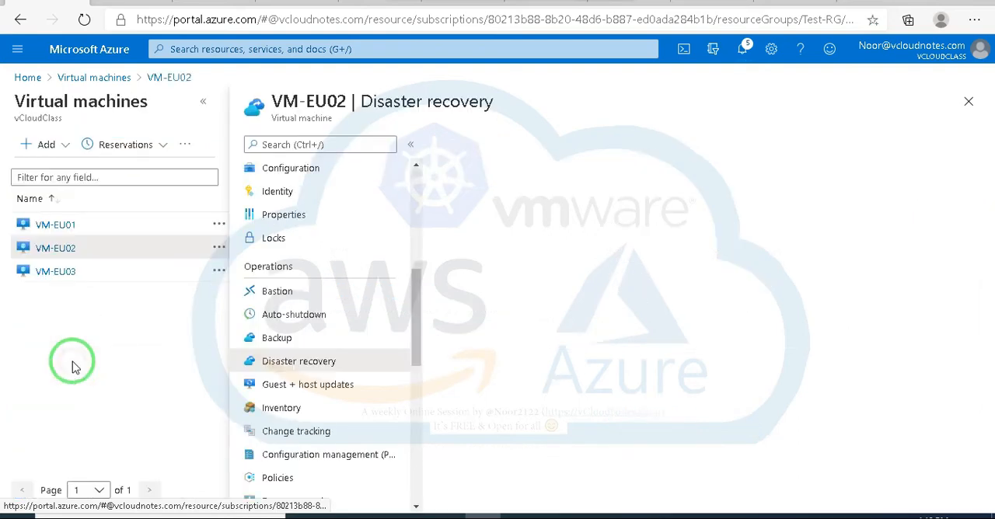
left_click(203, 103)
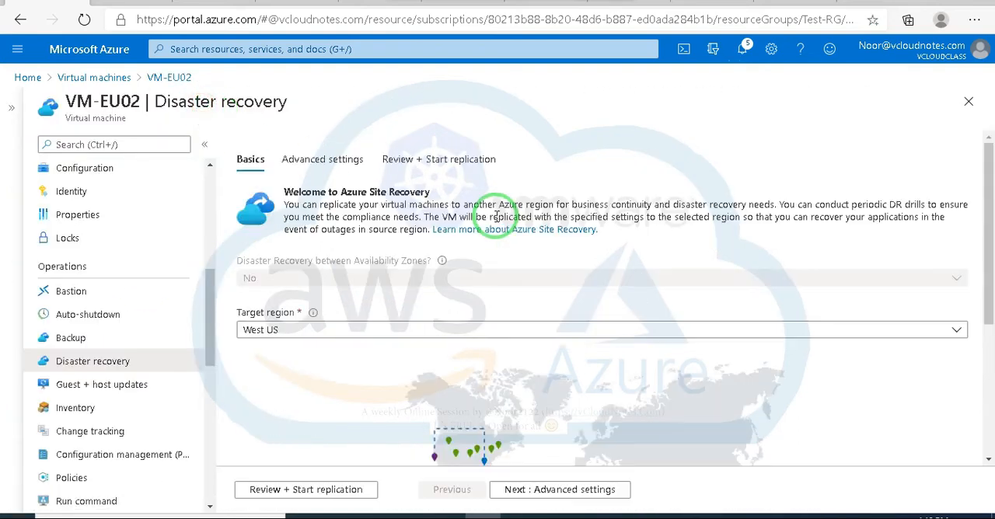
scroll(501, 296, "down", 1)
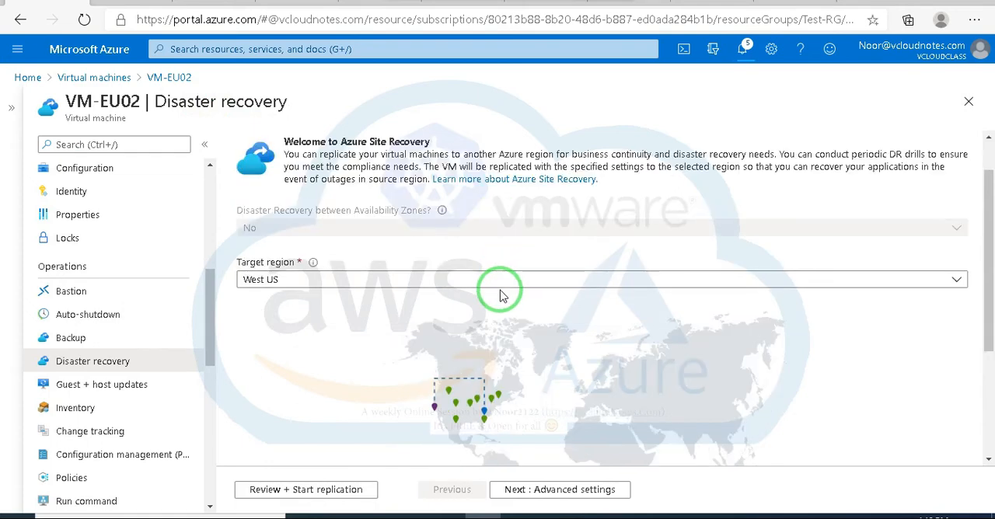
scroll(500, 288, "up", 1)
scroll(404, 311, "down", 4)
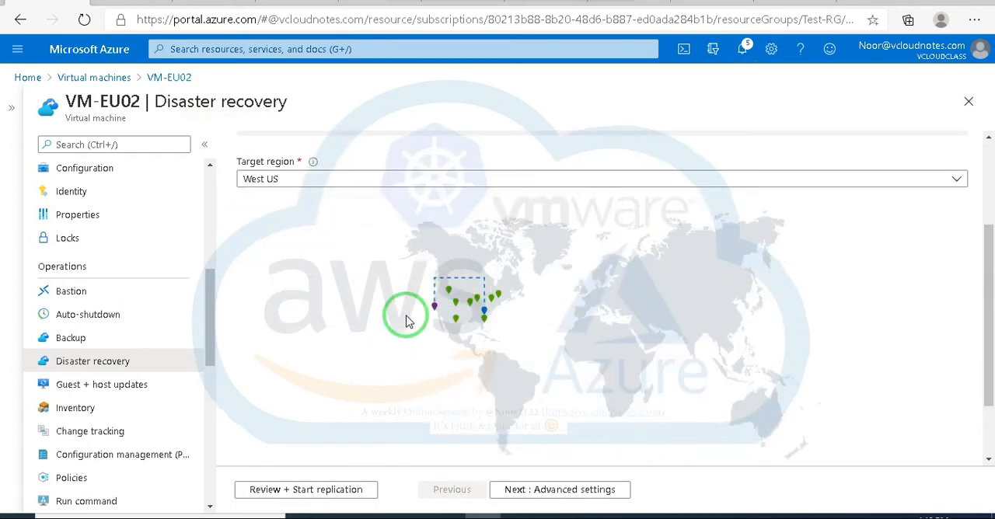
scroll(390, 345, "up", 3)
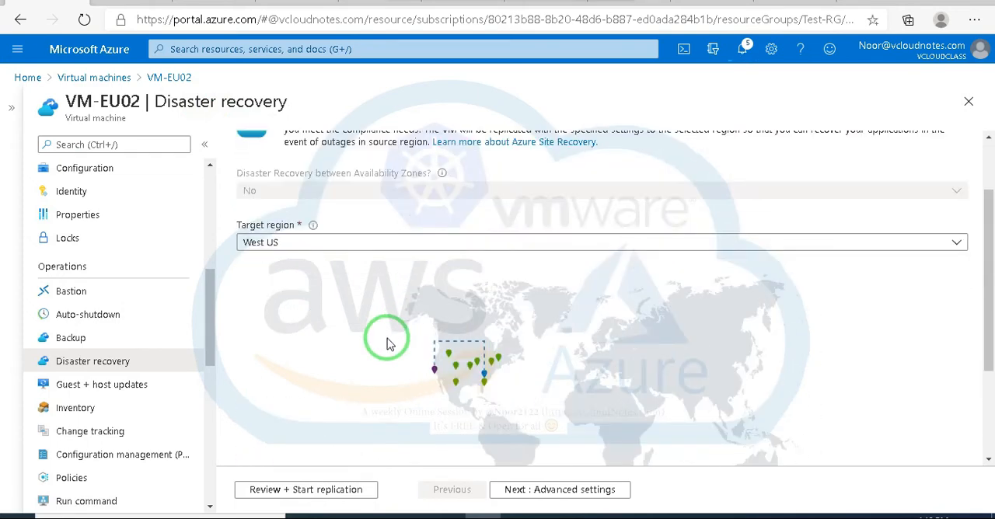
scroll(389, 344, "up", 2)
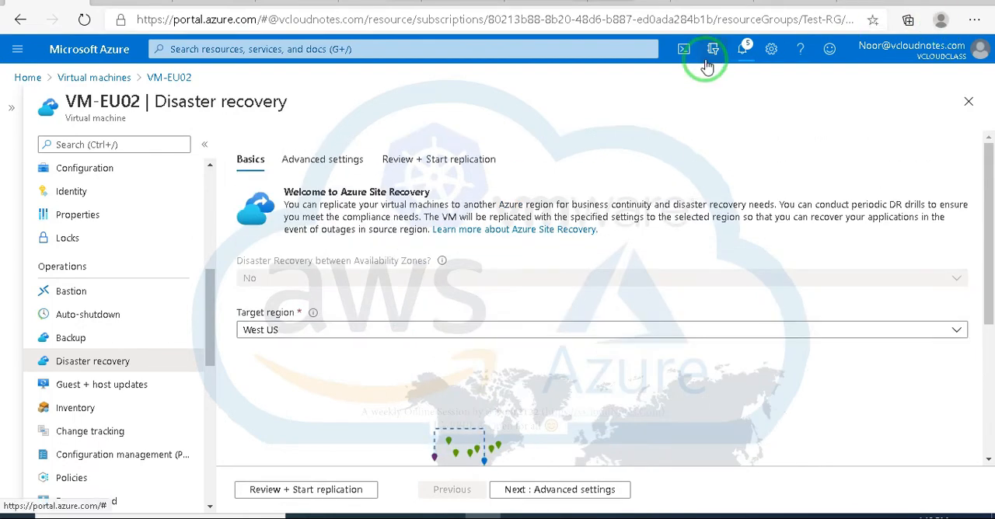
Step: Open the Site Recovery jobs from the replication notification, examine the Create replication policy job's tasks, and return to the job list
left_click(746, 53)
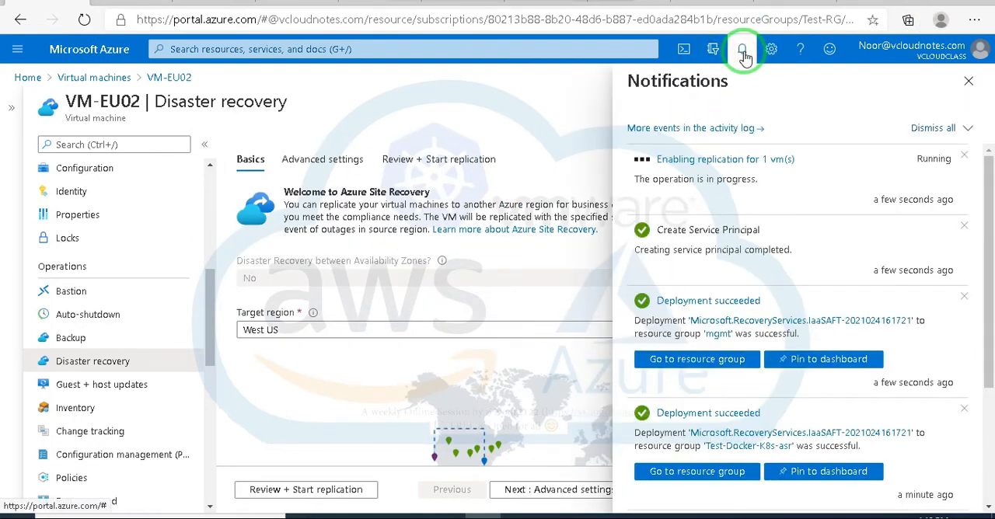
left_click(704, 161)
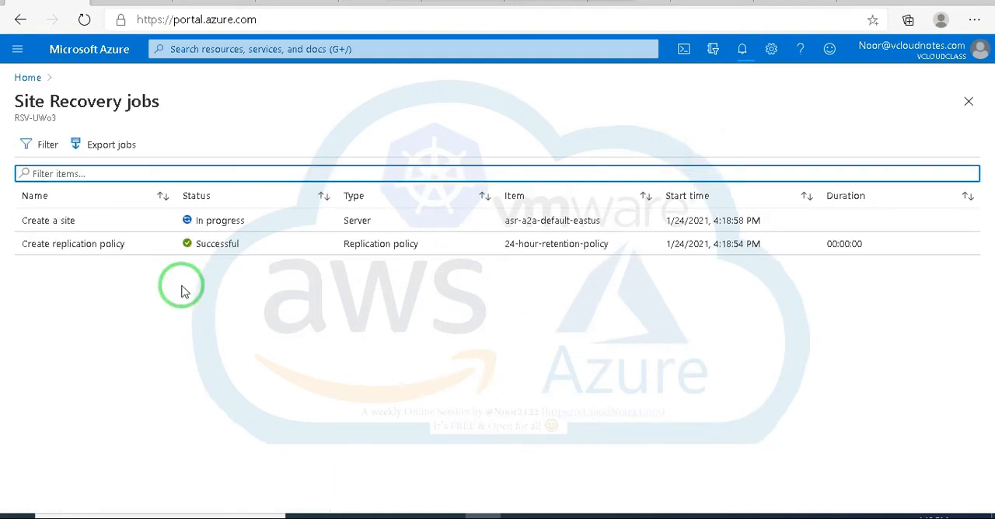
left_click(104, 247)
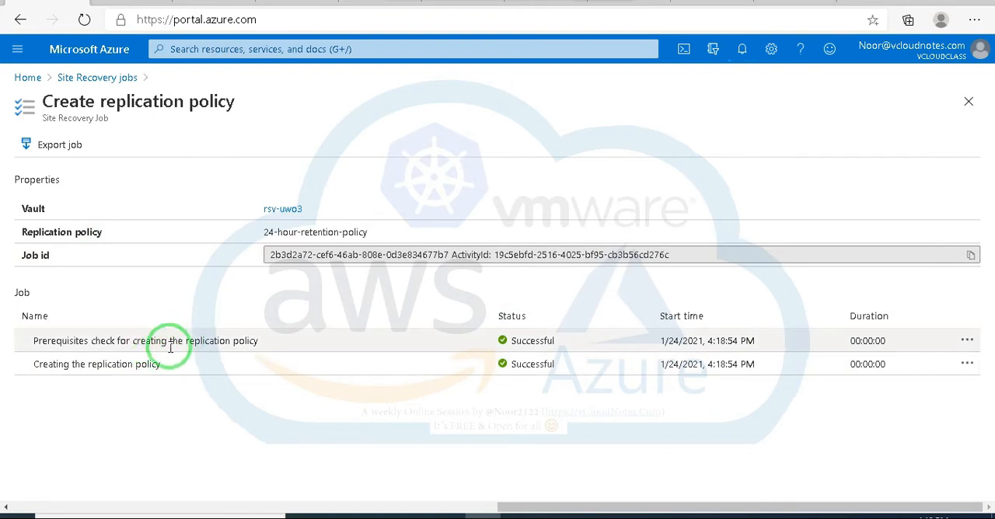
left_click(89, 363)
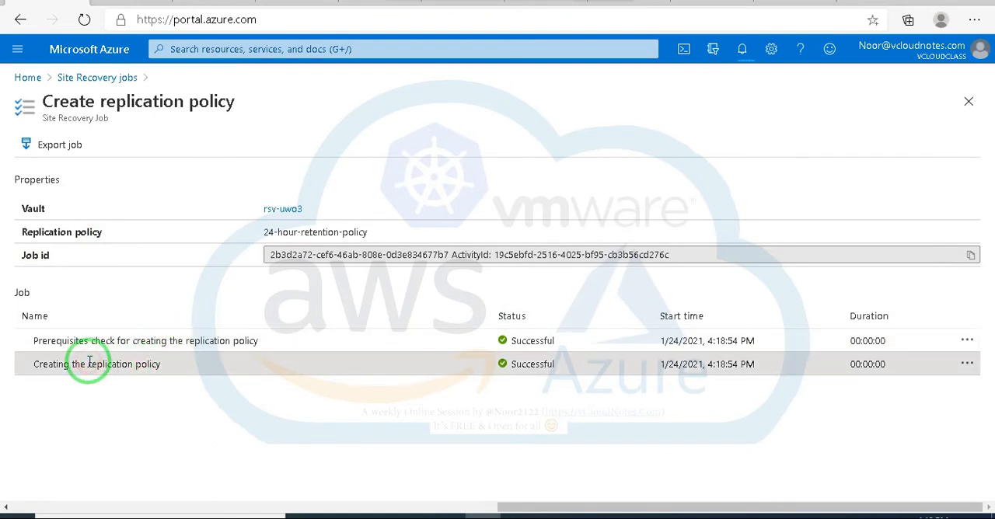
left_click(967, 340)
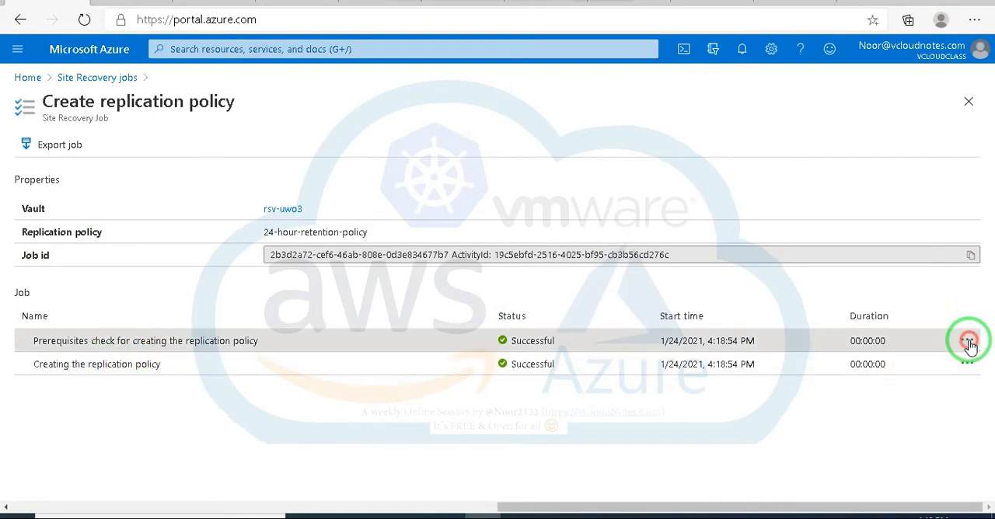
left_click(967, 364)
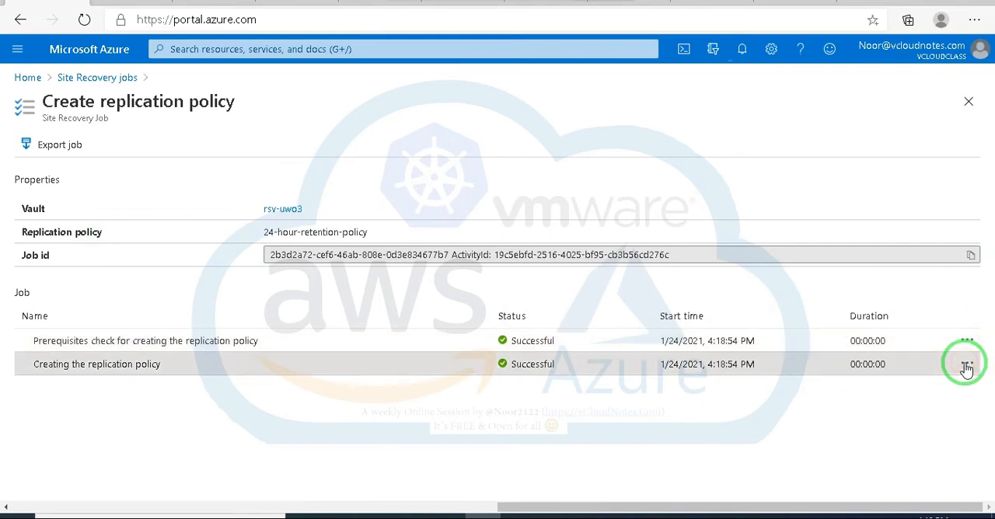
left_click(237, 507)
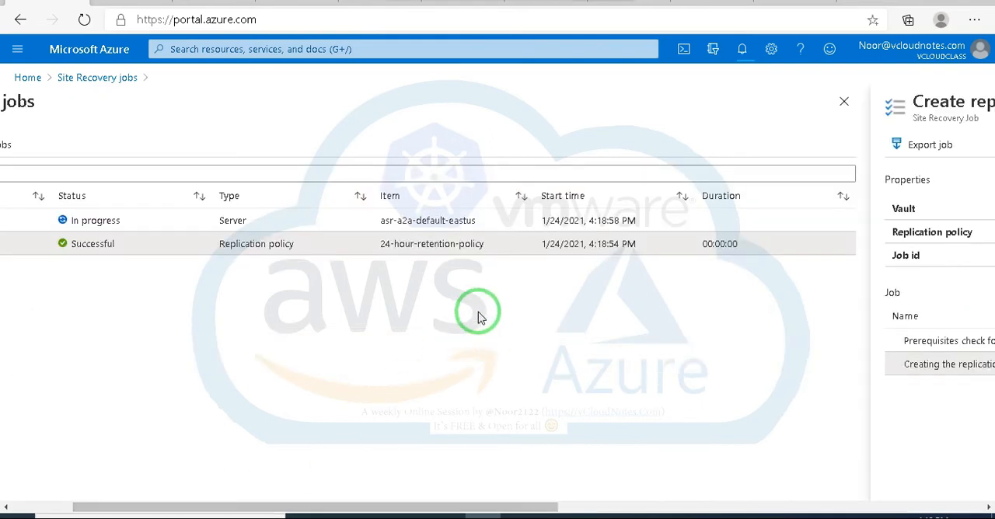
left_click_drag(521, 509, 411, 500)
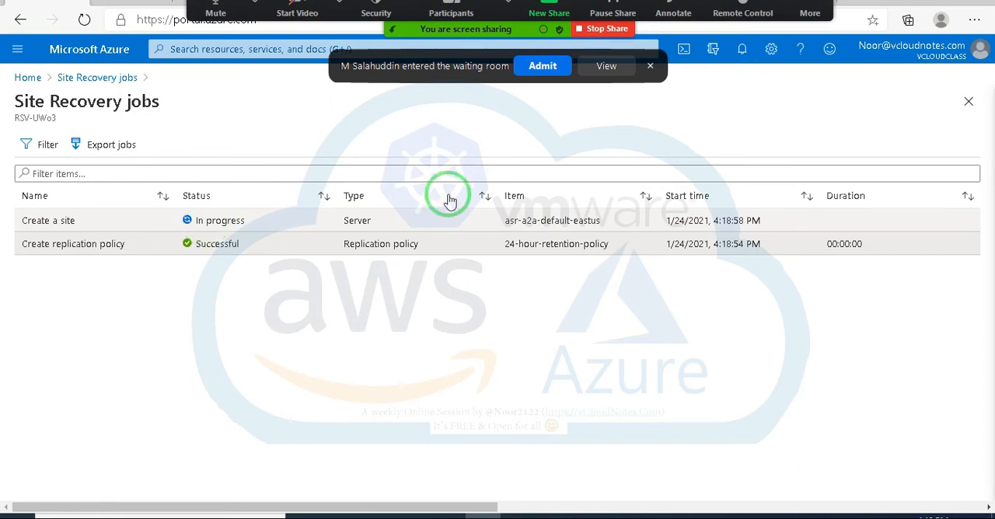
Step: Admit the waiting participant to the meeting and recheck the portal notifications for the replication progress
left_click(543, 66)
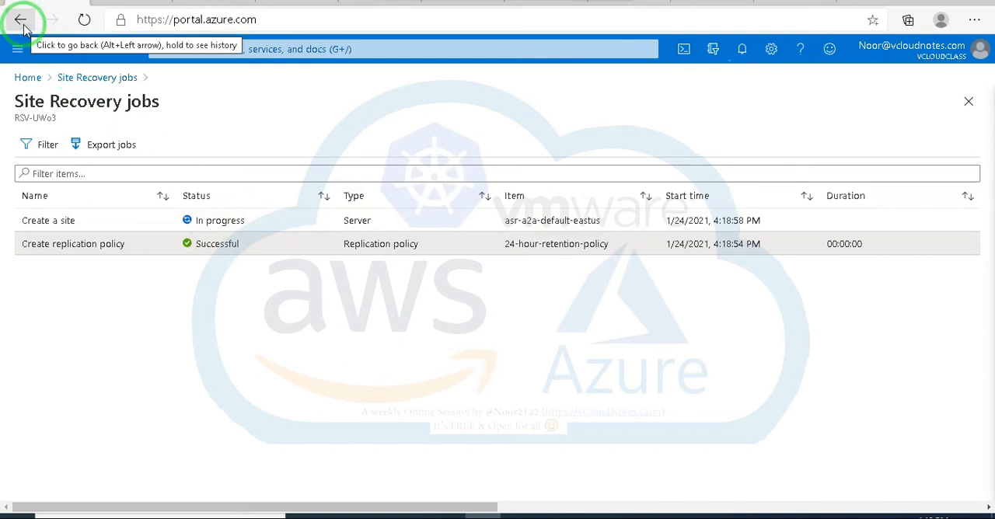
left_click(743, 49)
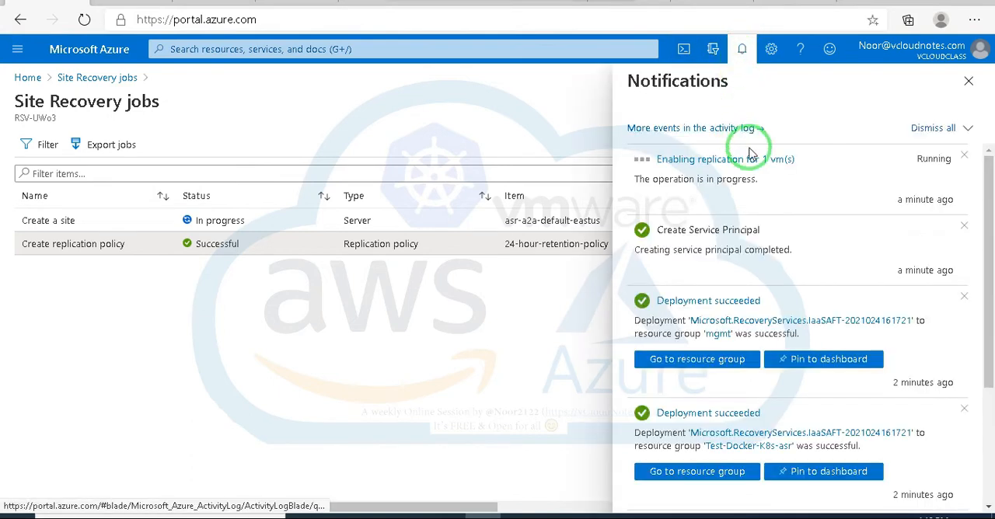
left_click(968, 82)
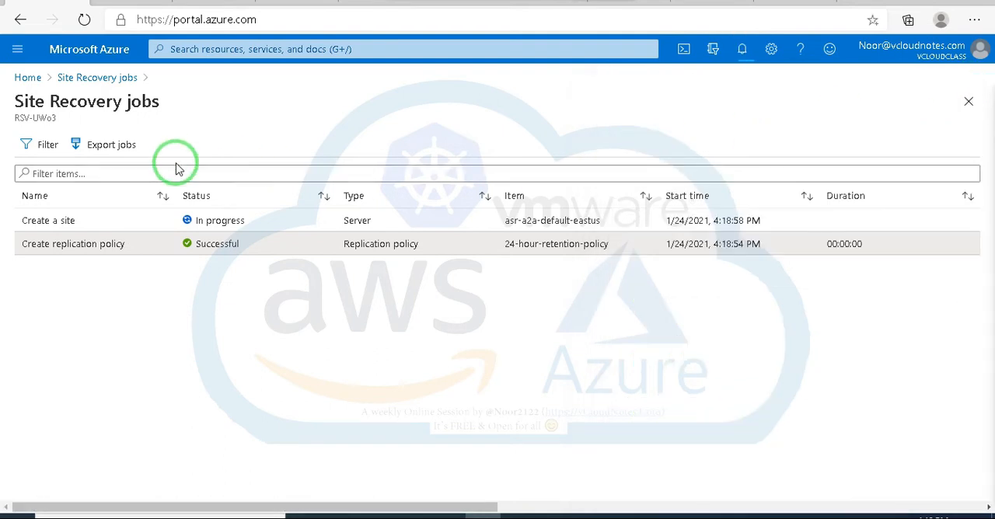
Step: Leave the Site Recovery jobs, return to the portal home, and open the RSV-UE02 Recovery Services vault
left_click(20, 20)
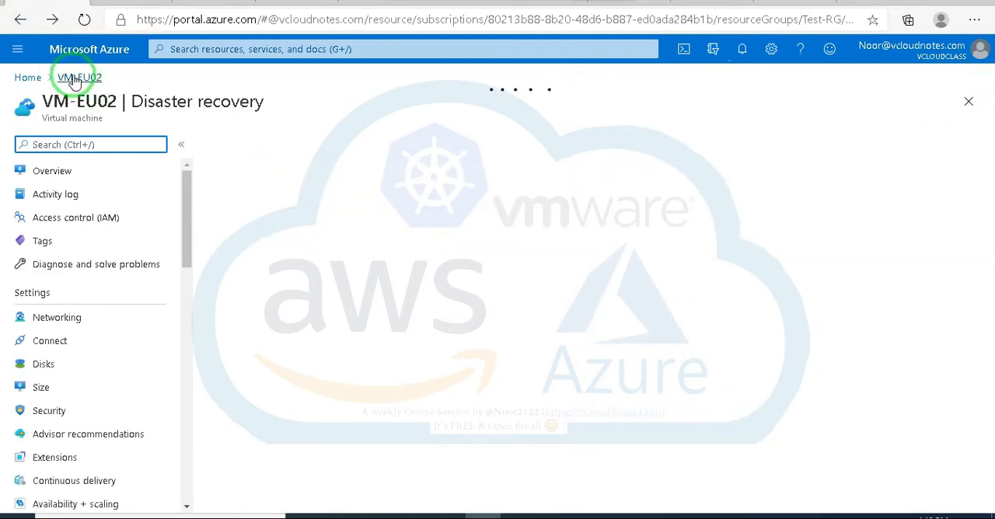
left_click(28, 77)
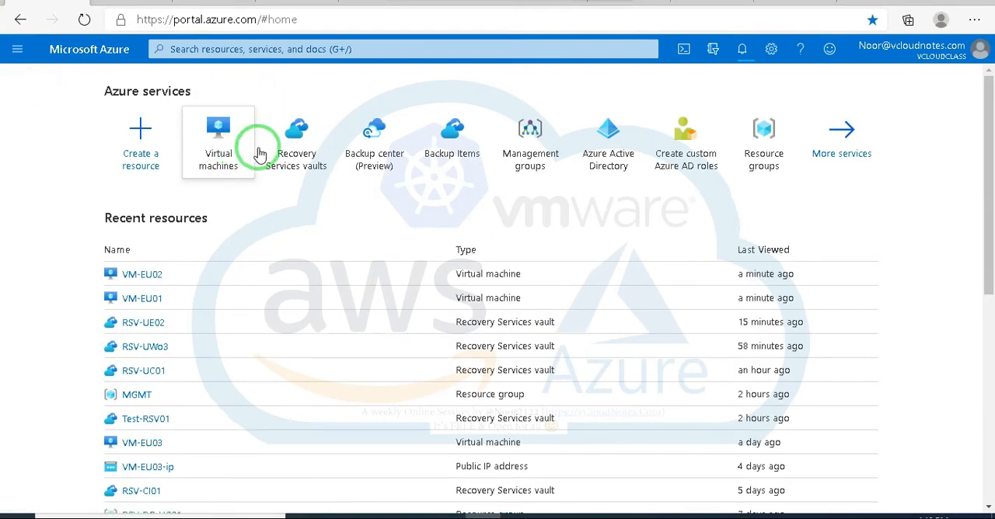
left_click(298, 143)
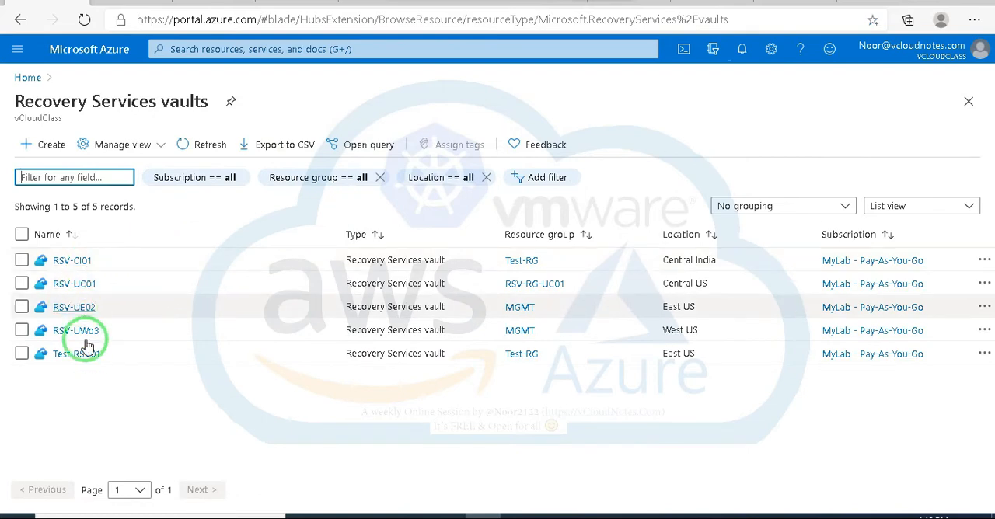
left_click(75, 309)
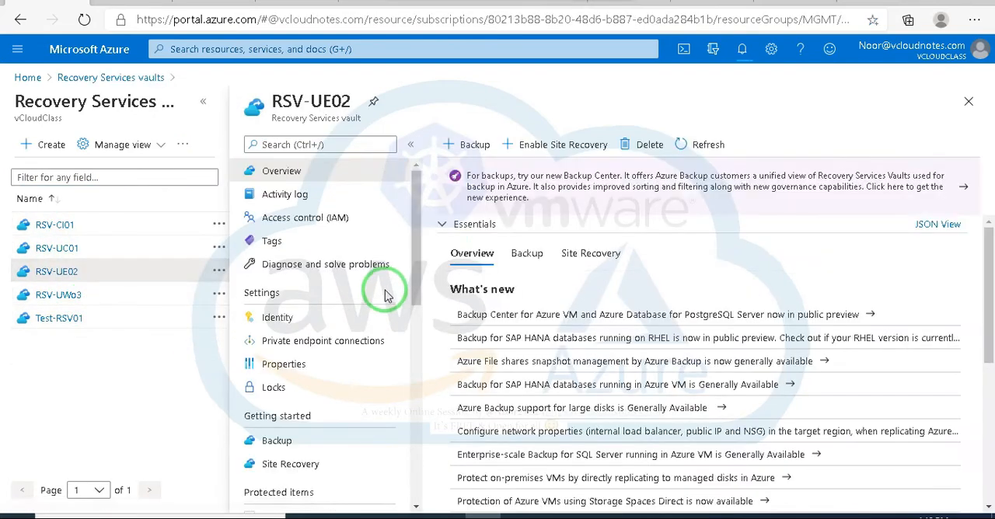
Step: Open the Site Recovery page of vault RSV-UE02 in a wider view and look over its protection scenarios
left_click(579, 142)
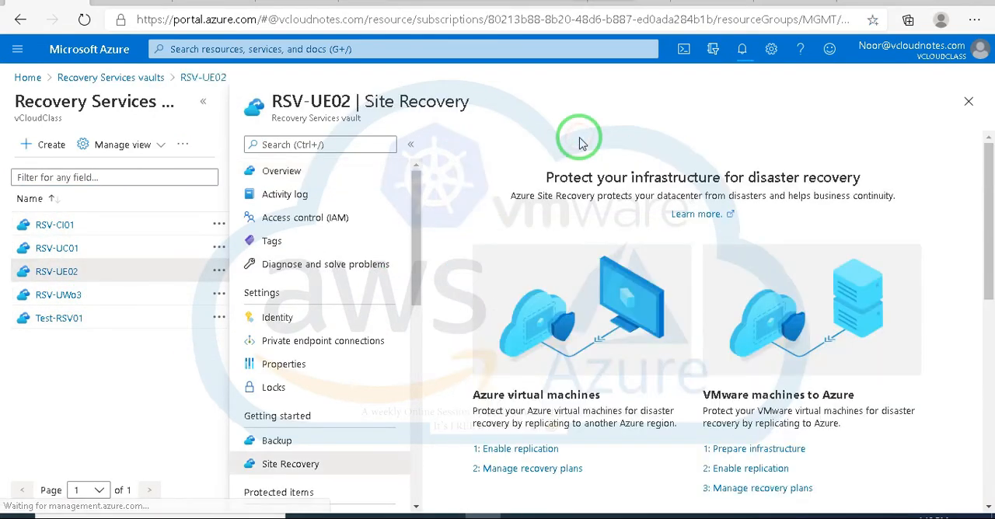
left_click(205, 103)
scroll(577, 359, "down", 2)
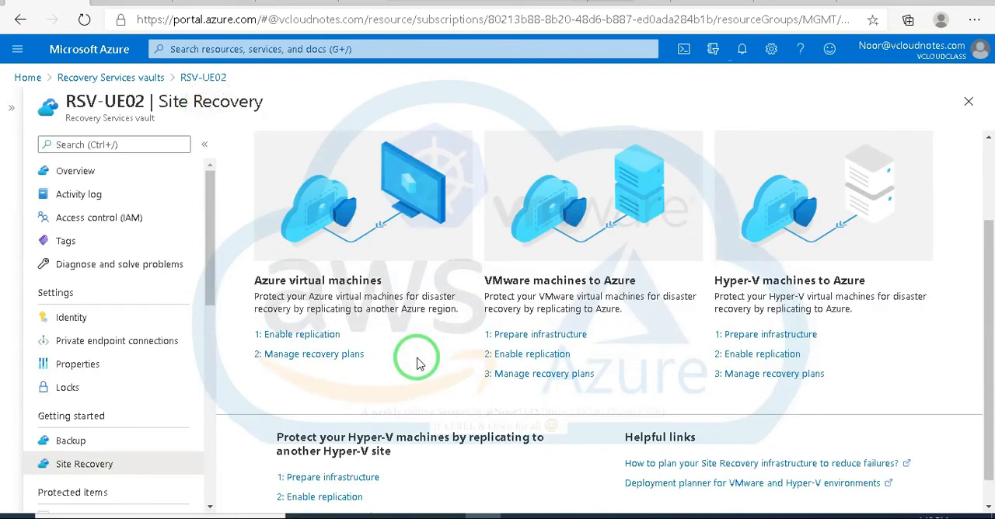
scroll(411, 357, "up", 2)
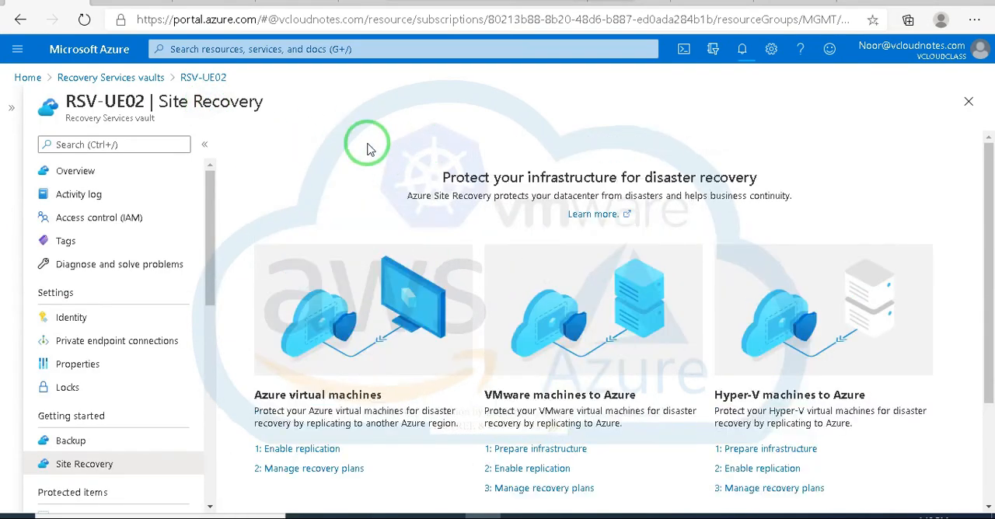
Step: Open Enable replication for Azure virtual machines from the vault's Site Recovery getting-started options
left_click_drag(213, 266, 211, 319)
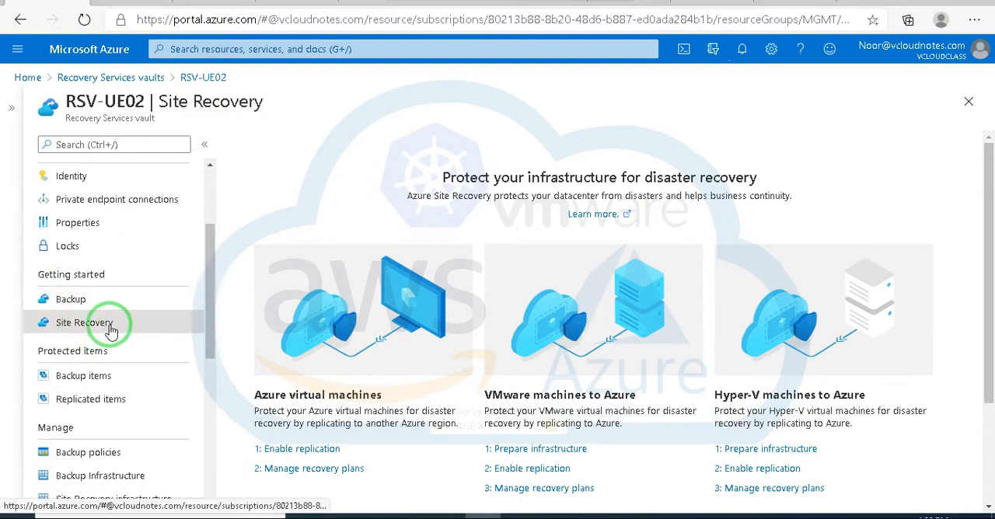
scroll(300, 296, "down", 1)
left_click(92, 325)
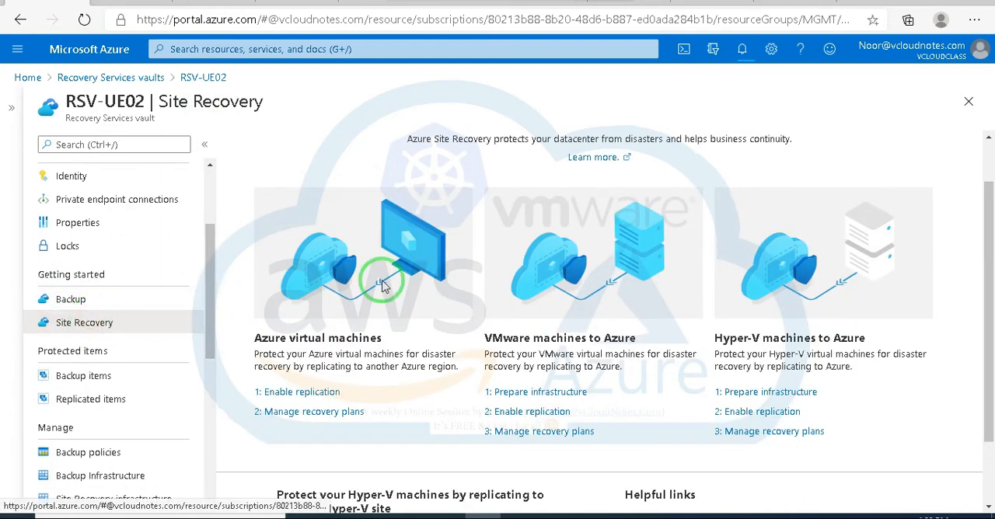
scroll(455, 248, "down", 2)
scroll(462, 254, "up", 3)
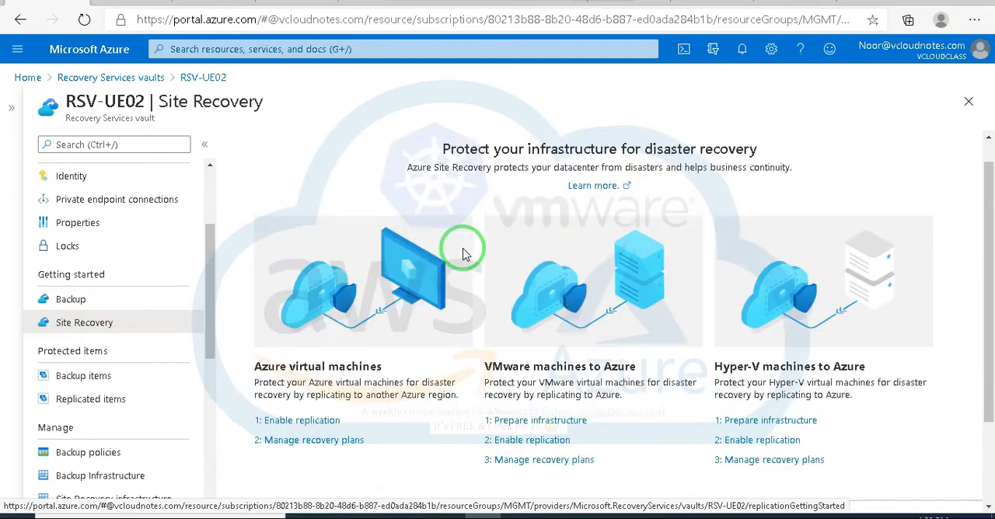
left_click(308, 421)
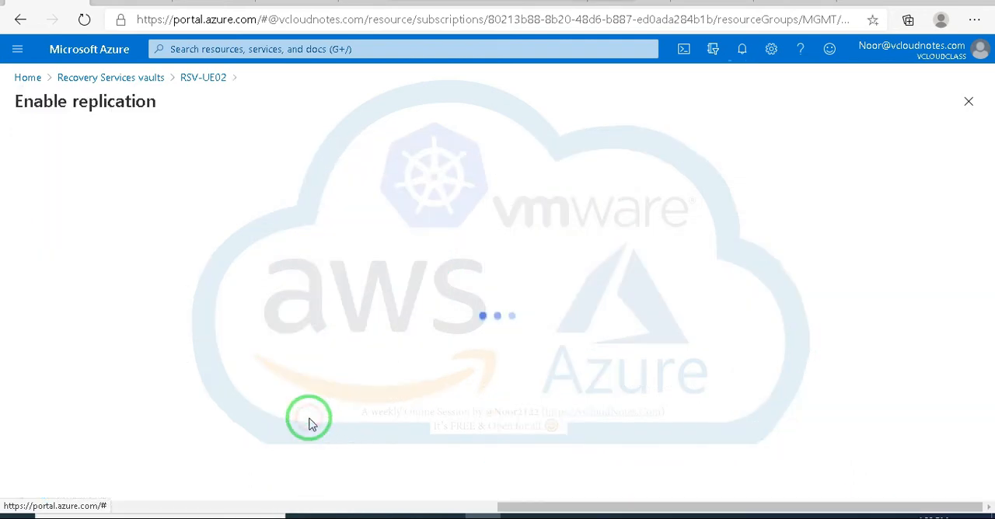
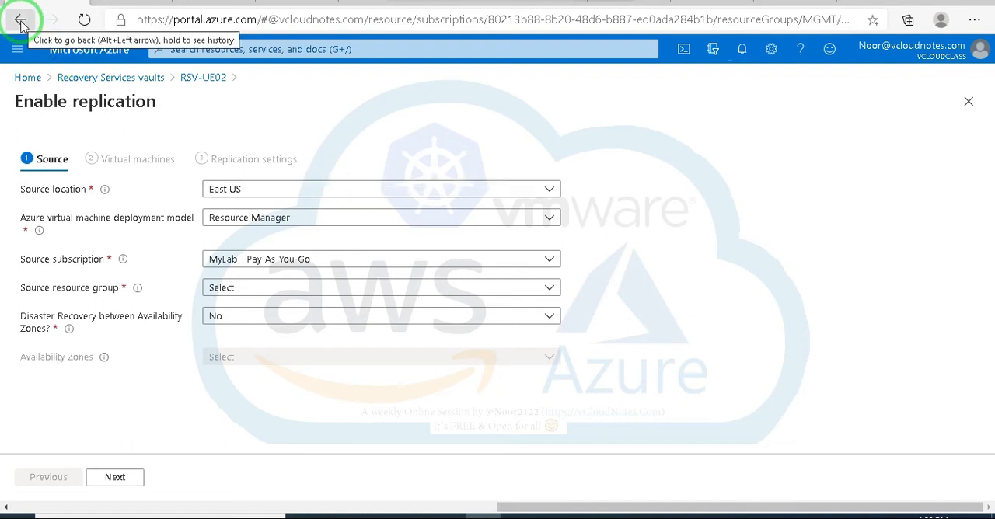
Step: Leave the replication setup of RSV-UE02, open vault RSV-UWo3 from the Recovery Services vaults in a wider view, and dismiss the meeting time-limit notice
left_click(20, 20)
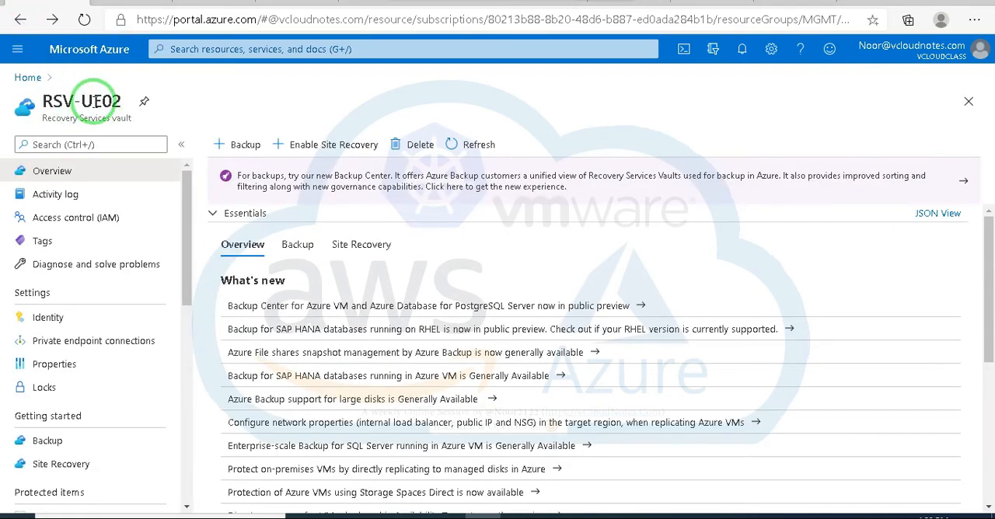
left_click(28, 79)
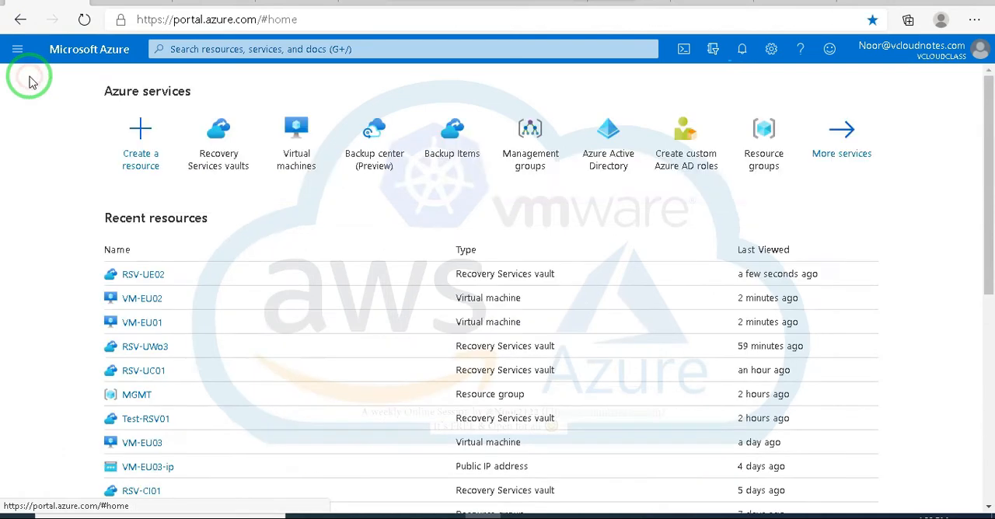
left_click(222, 148)
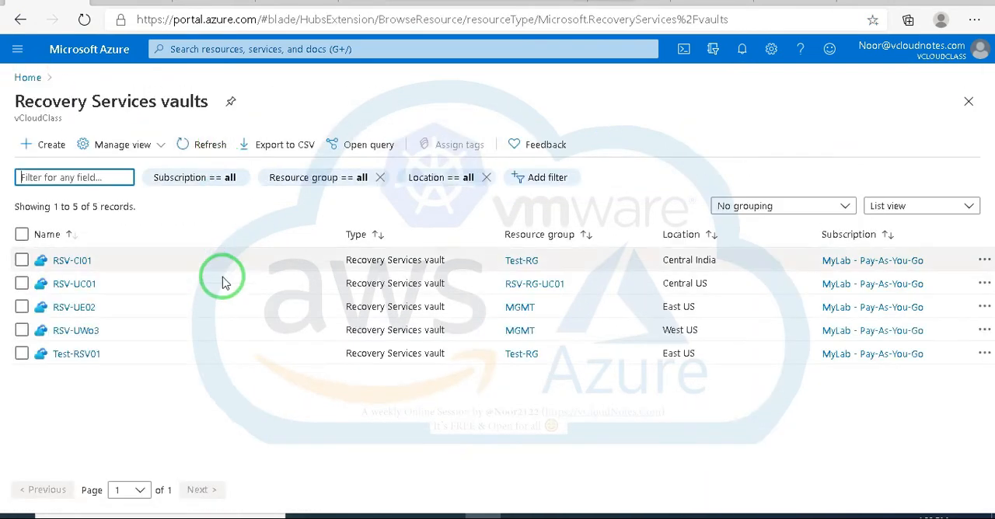
left_click(70, 336)
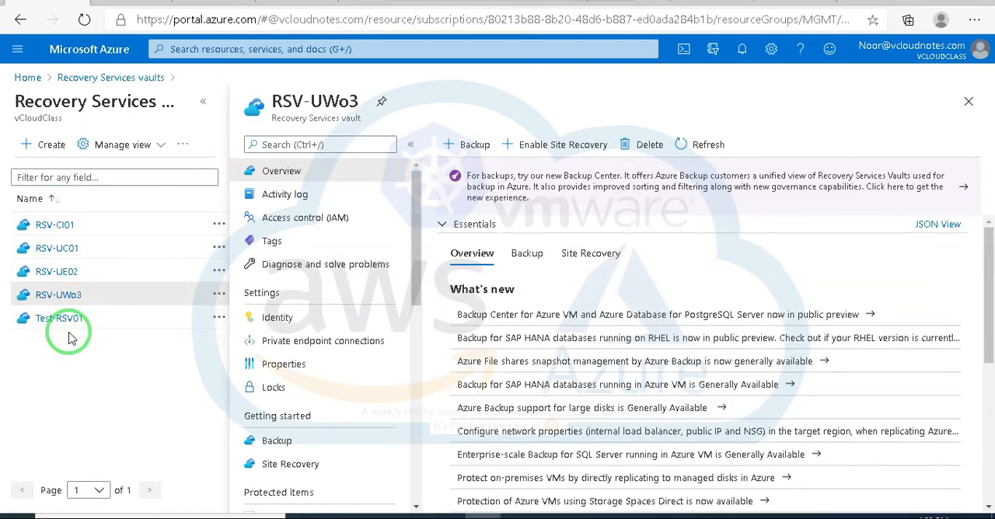
left_click(202, 103)
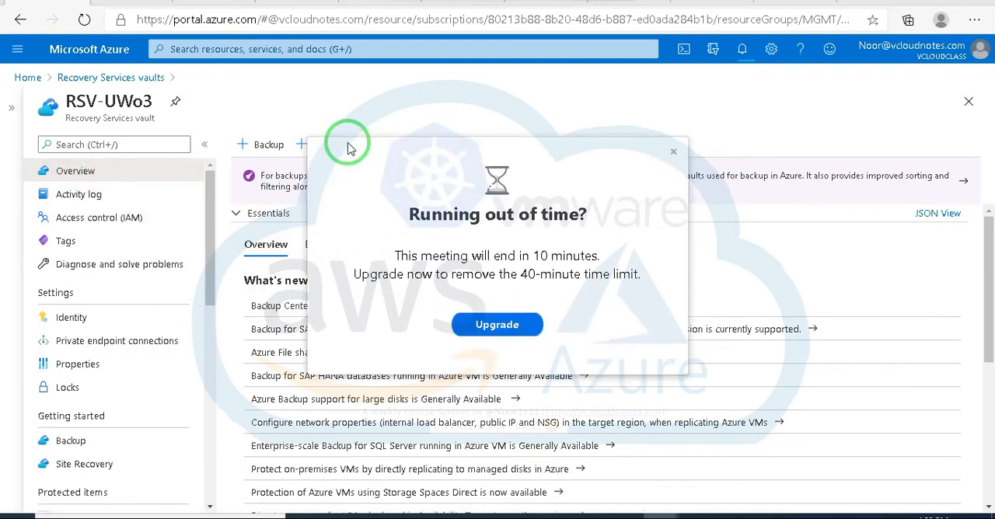
left_click(674, 150)
Step: Open Enable replication for Azure virtual machines from the Site Recovery options of vault RSV-UWo3
left_click(353, 146)
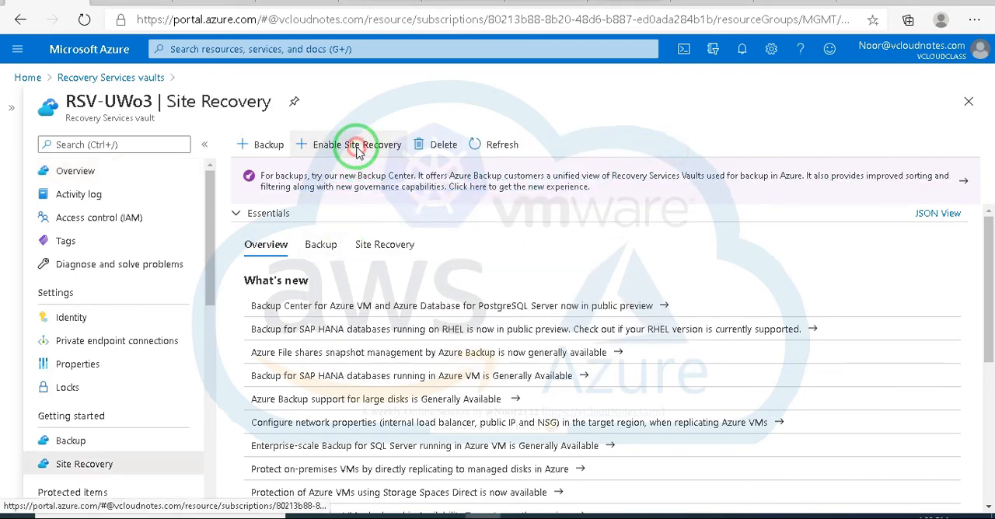
scroll(333, 435, "down", 2)
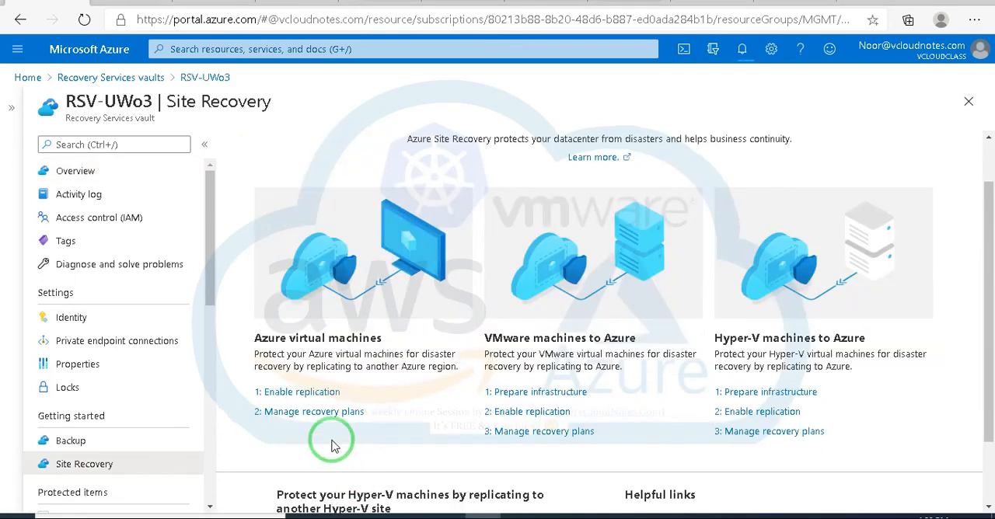
left_click(324, 392)
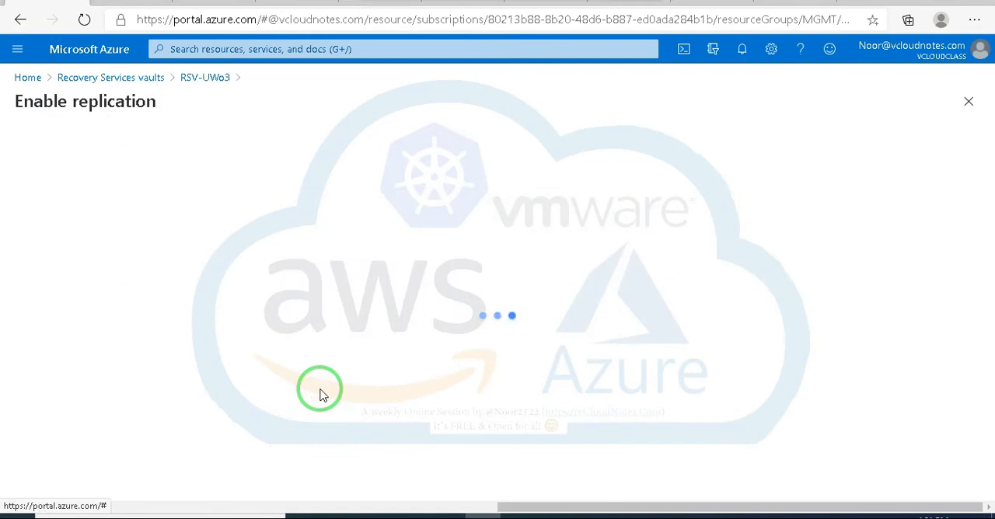
Step: Check the source location, deployment model and source subscription choices for the RSV-UWo3 replication
left_click(356, 191)
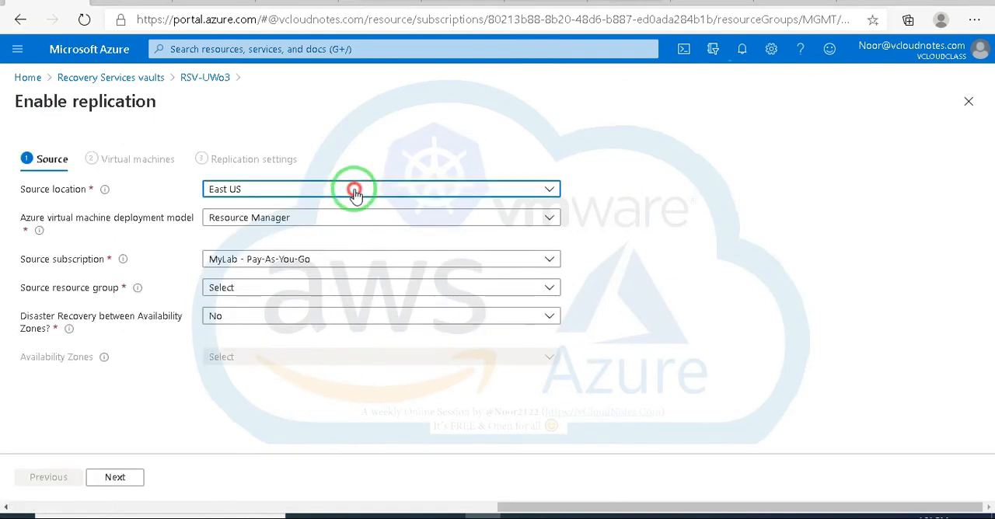
left_click(350, 191)
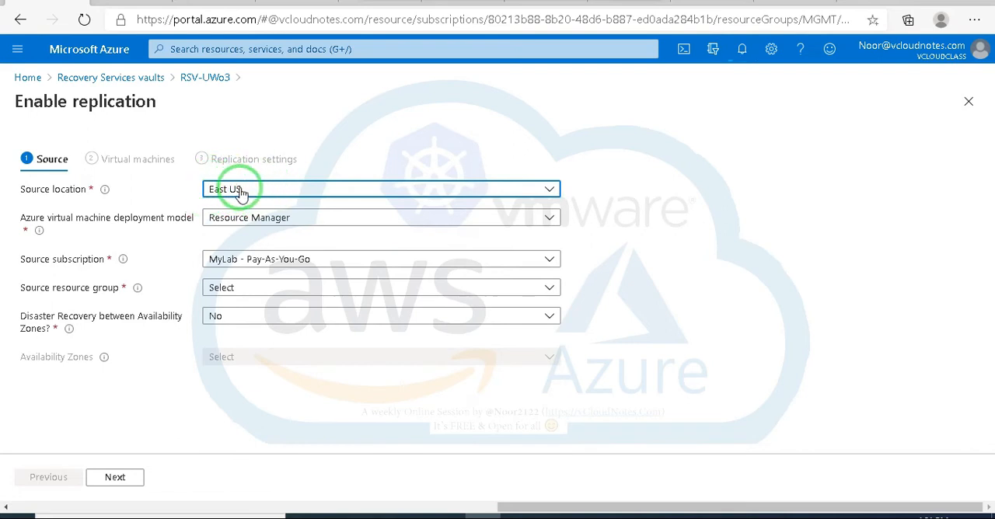
left_click(304, 224)
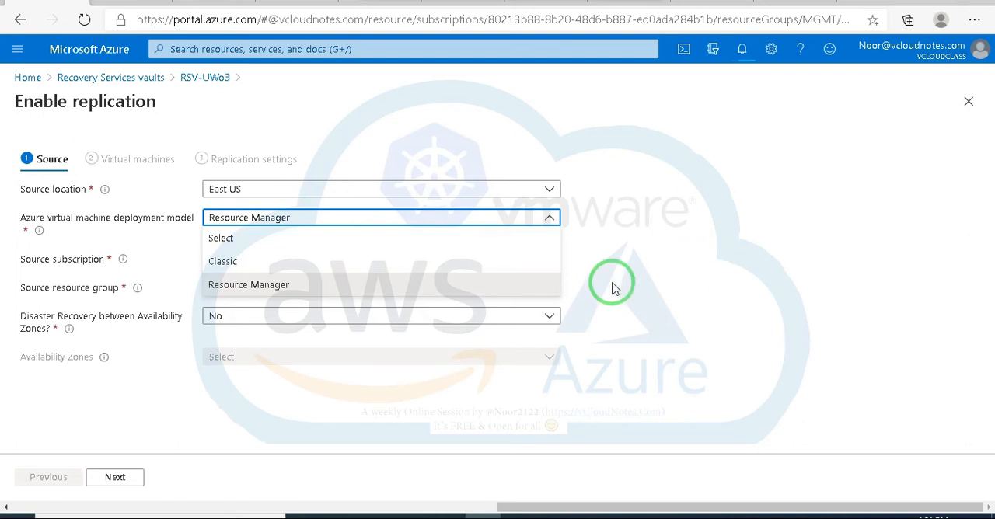
left_click(668, 225)
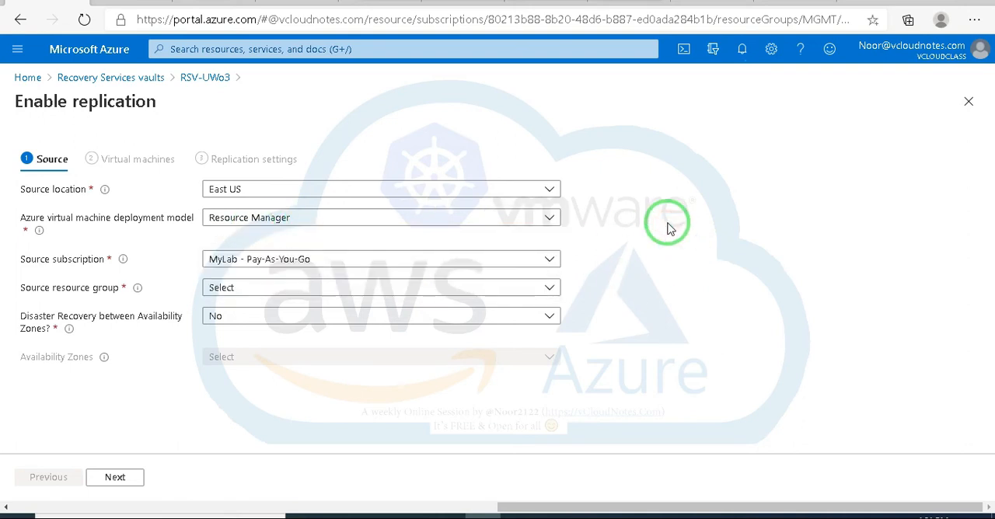
left_click(433, 261)
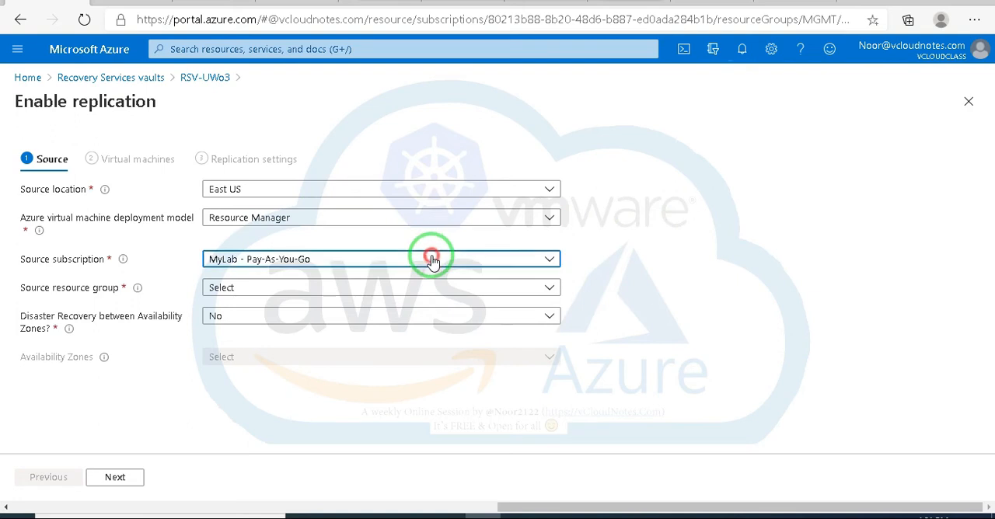
left_click(433, 260)
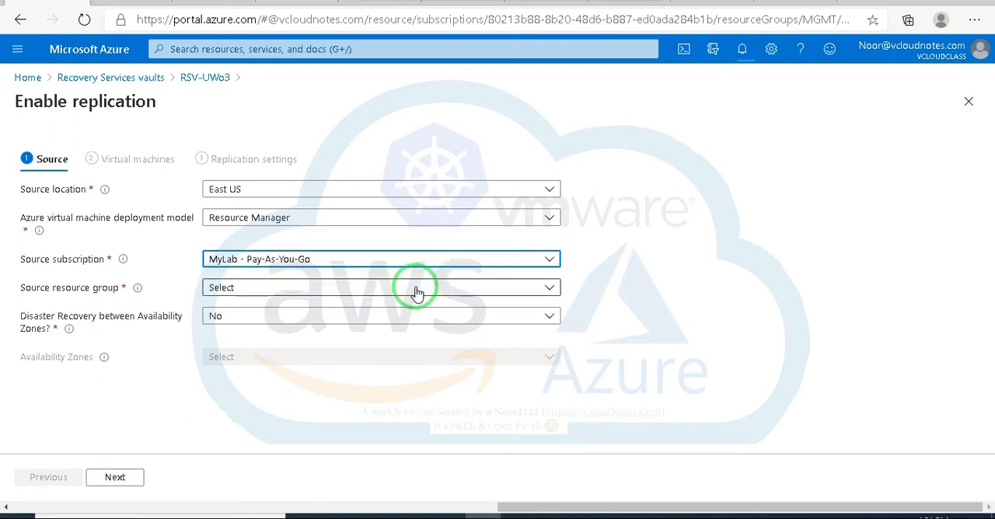
Step: Try to choose a source resource group for the RSV-UWo3 replication
left_click(414, 294)
left_click(412, 293)
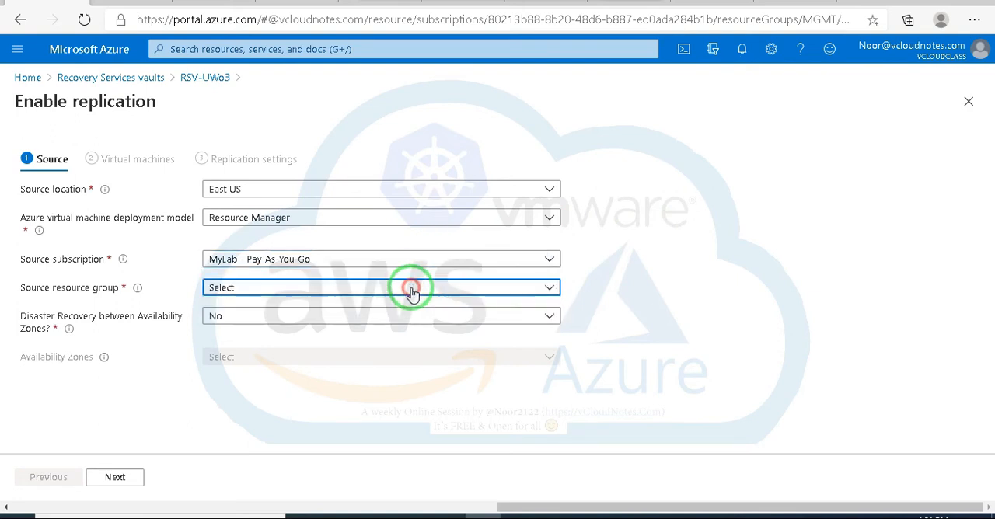
left_click(413, 293)
left_click(412, 293)
left_click(407, 291)
left_click(408, 291)
left_click(407, 291)
left_click(343, 311)
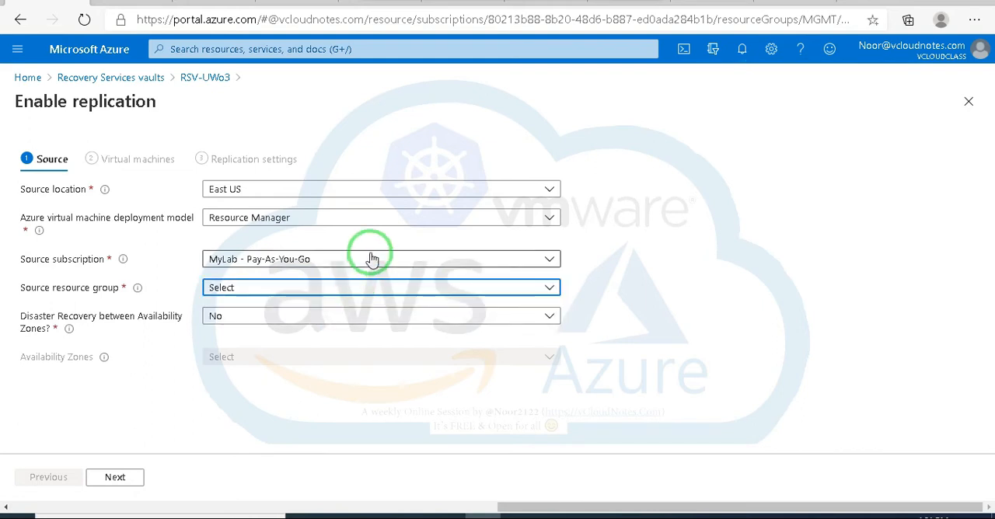
Step: Switch the deployment model to Classic, check the source cloud service choices, and set the model back to Resource Manager
left_click(374, 217)
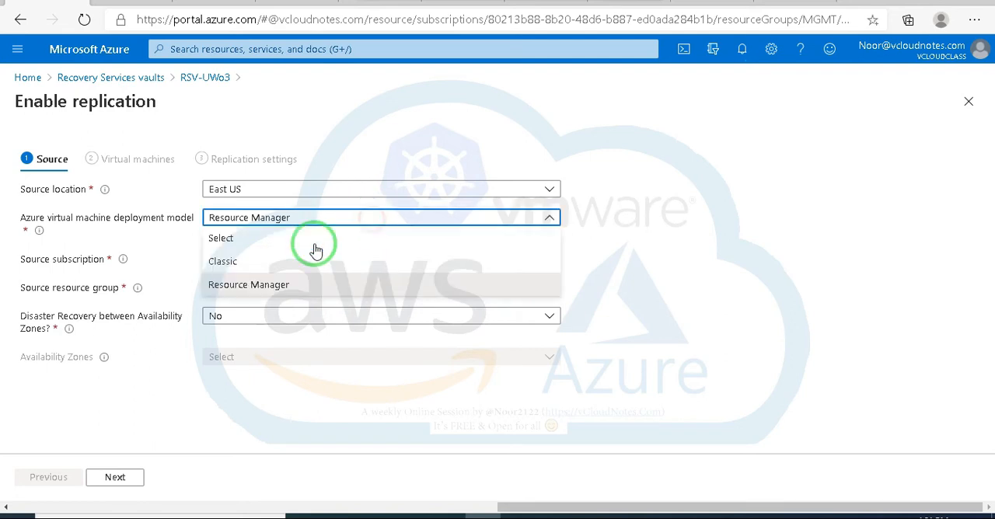
left_click(221, 259)
left_click(375, 286)
left_click(379, 286)
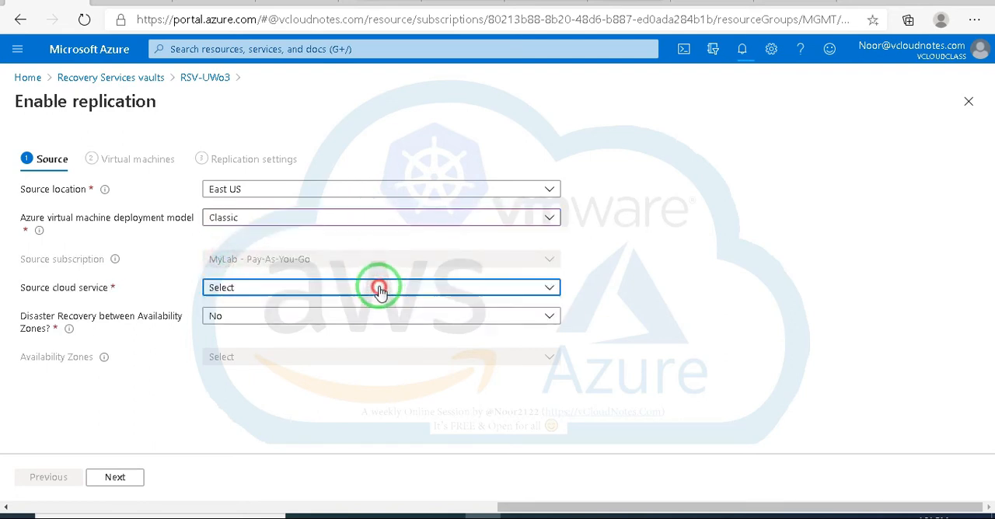
left_click(369, 217)
left_click(259, 285)
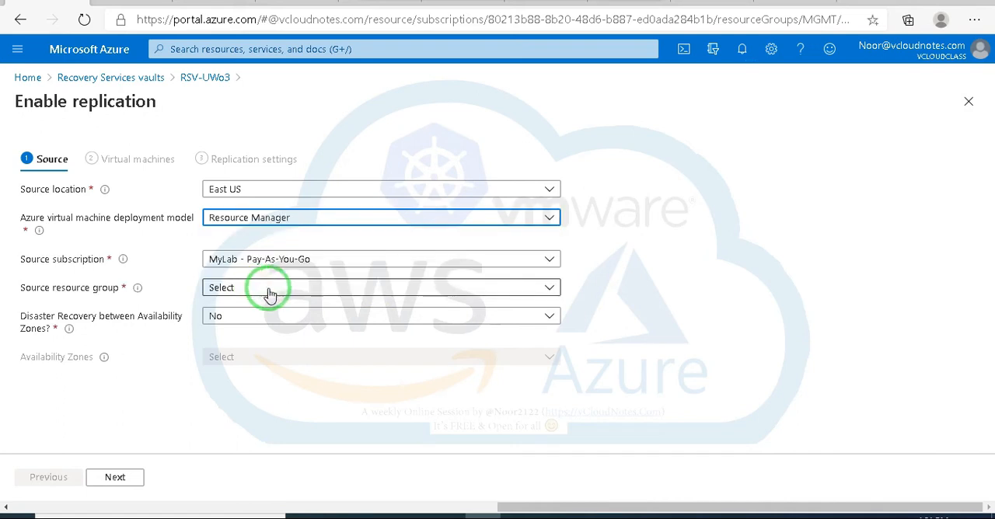
Step: Try again to pick a source resource group under the Resource Manager deployment model
left_click(277, 291)
left_click(279, 293)
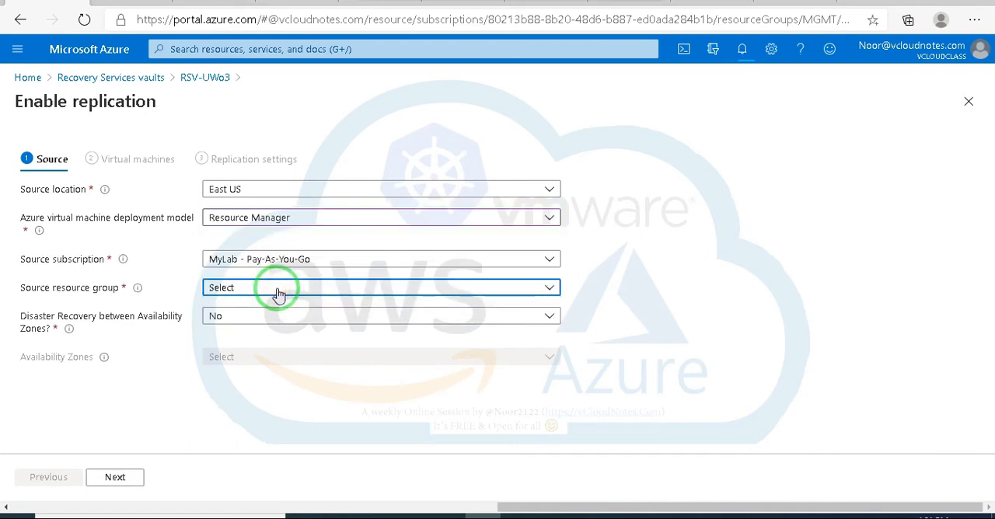
left_click(278, 293)
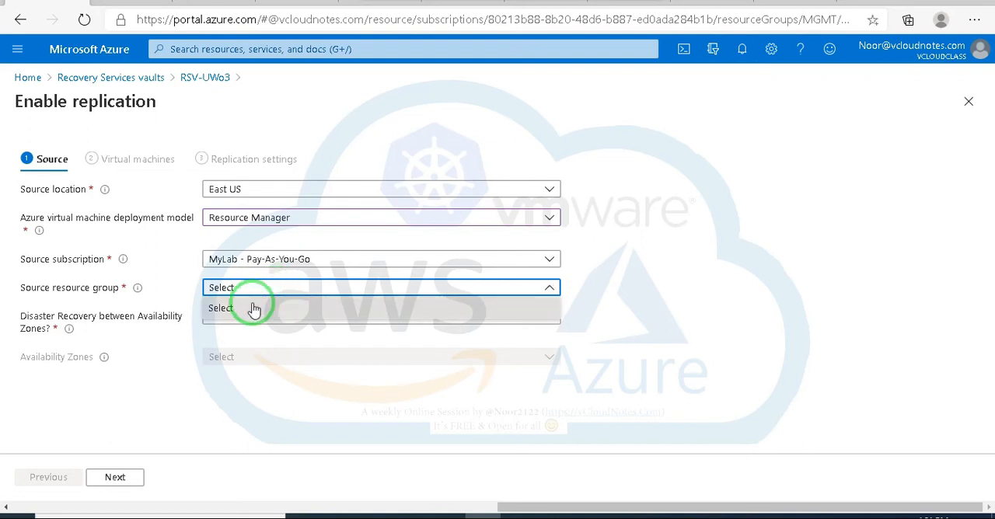
left_click(227, 310)
left_click(260, 285)
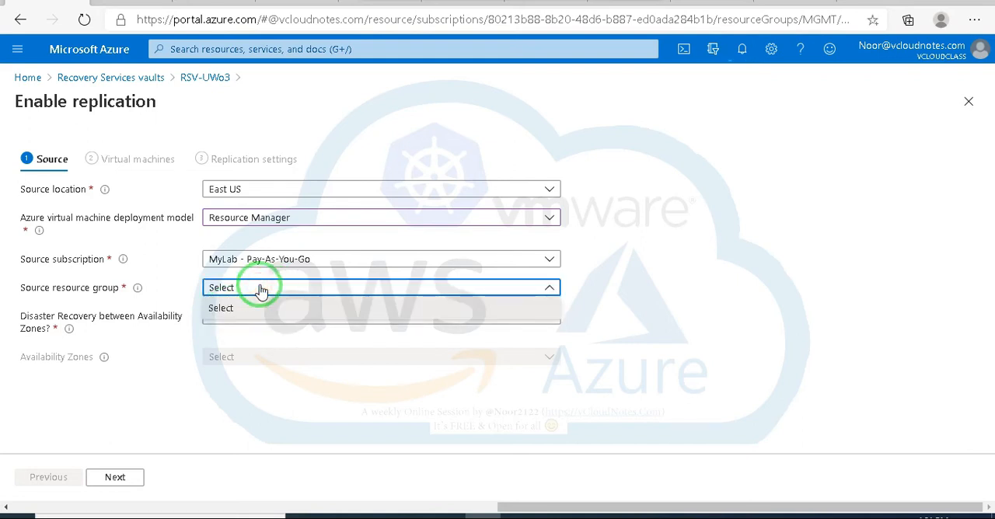
left_click(224, 309)
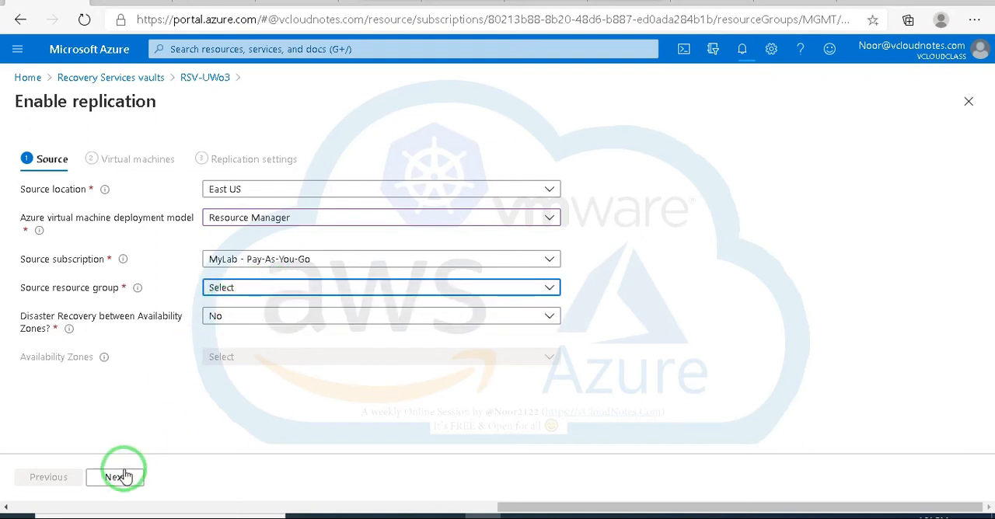
Step: Discard the RSV-UWo3 replication setup and open vault RSV-UC01 from the Recovery Services vaults in a wider view
left_click(81, 78)
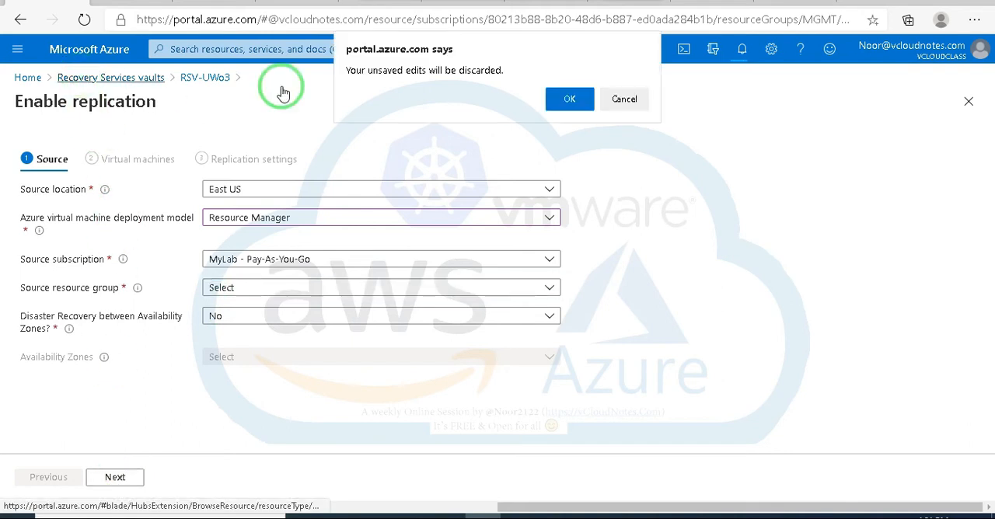
left_click(569, 100)
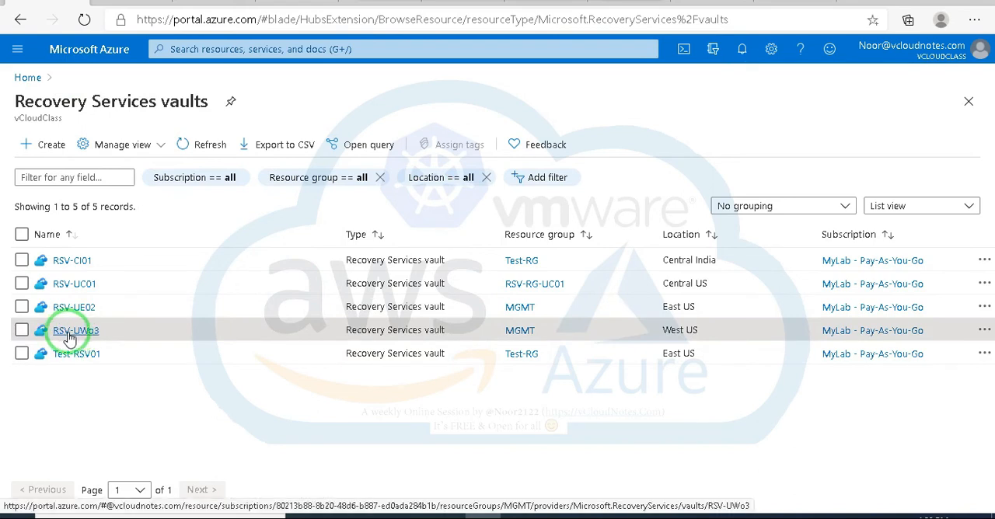
left_click(71, 284)
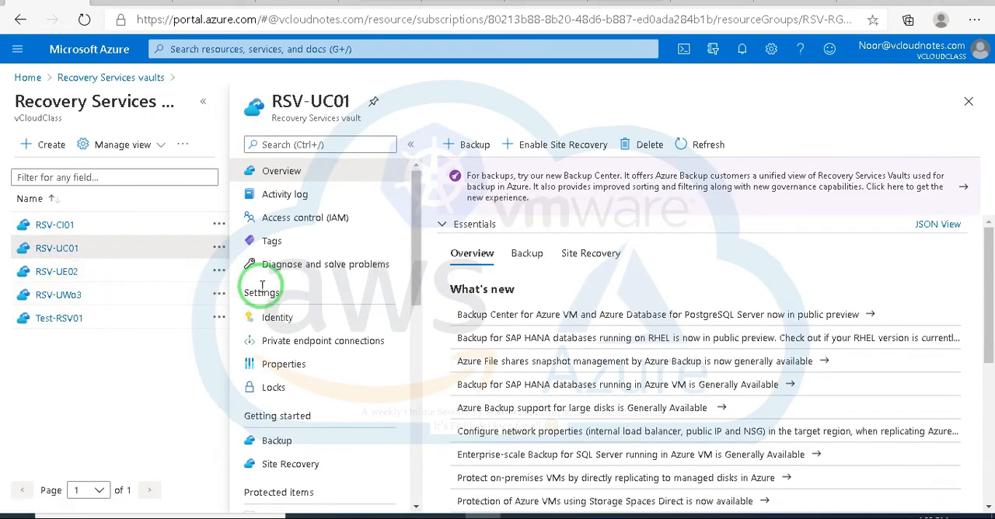
left_click(204, 103)
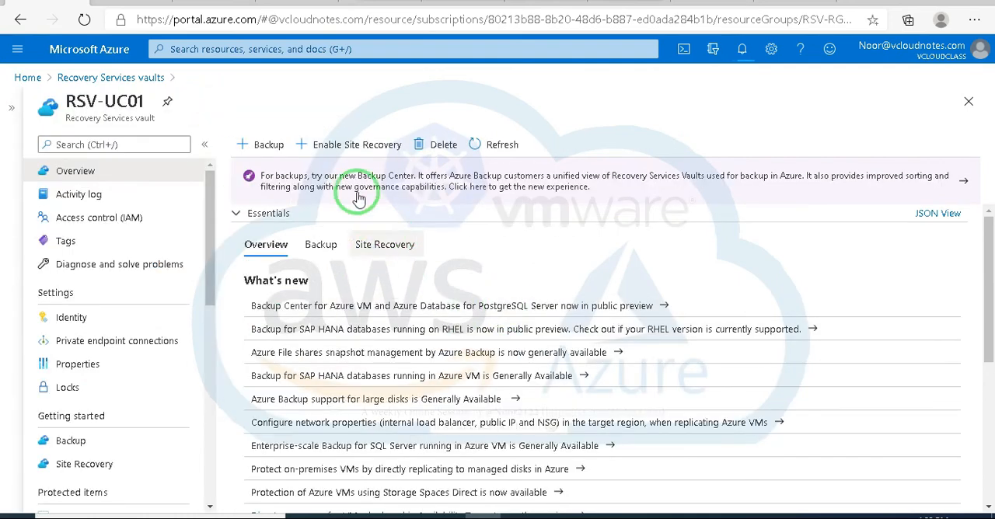
Step: Open Enable replication for Azure virtual machines in vault RSV-UC01, keeping East US as source location and Resource Manager as deployment model
left_click(338, 148)
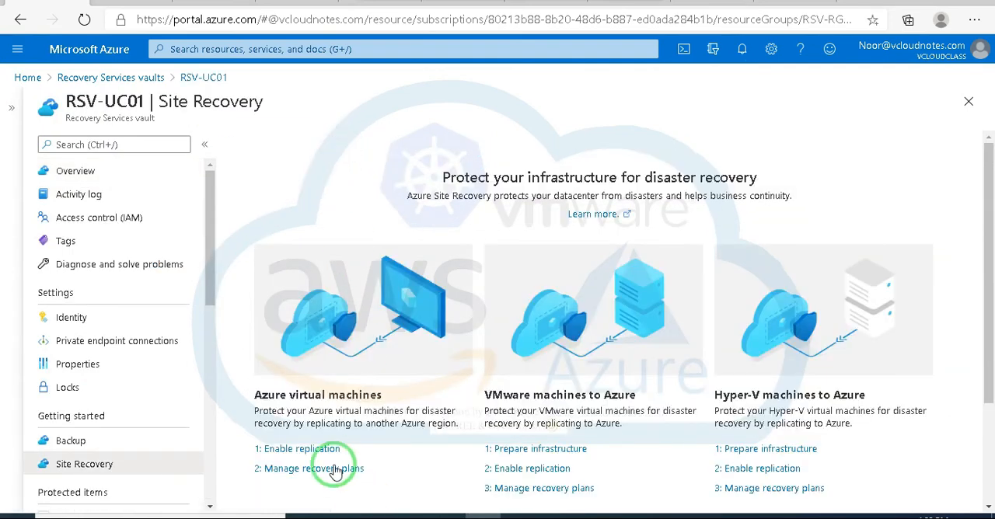
left_click(299, 448)
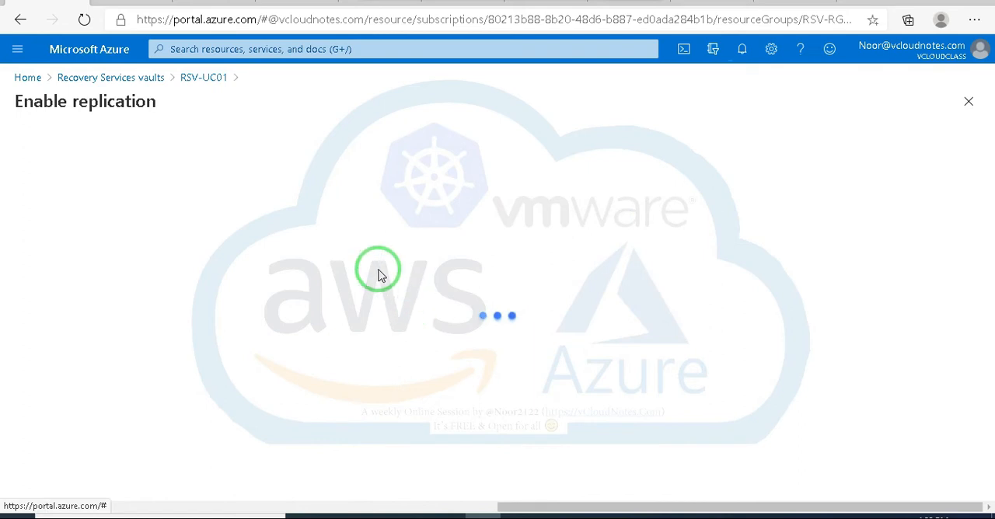
left_click(318, 189)
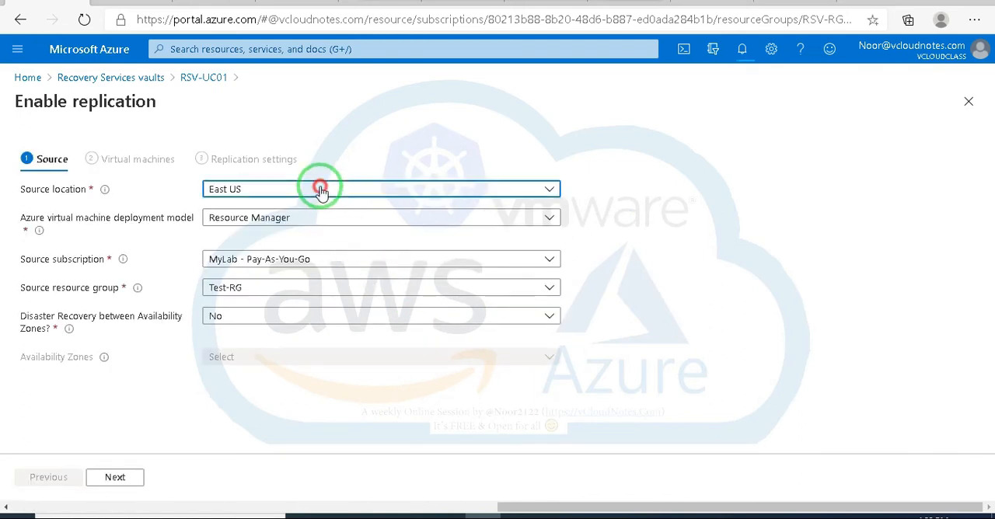
left_click(253, 189)
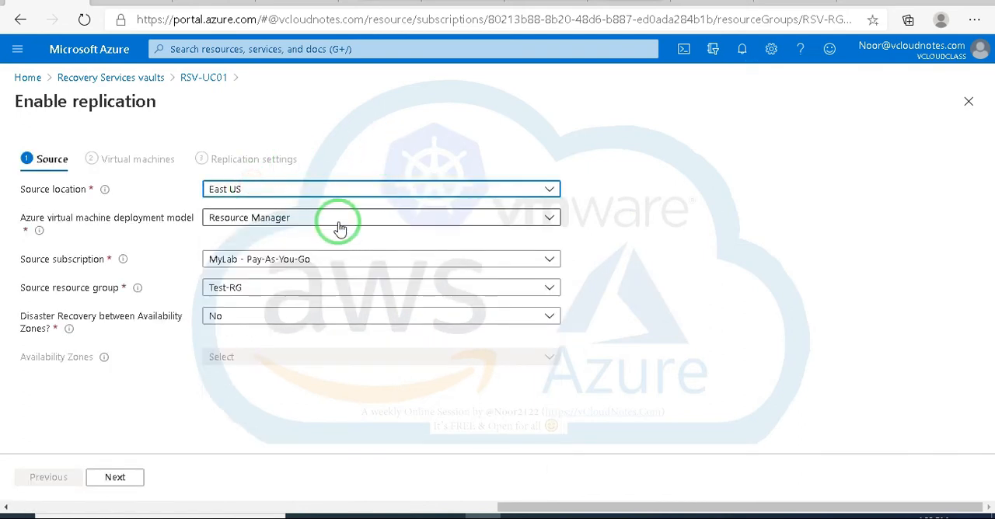
left_click(331, 220)
left_click(333, 285)
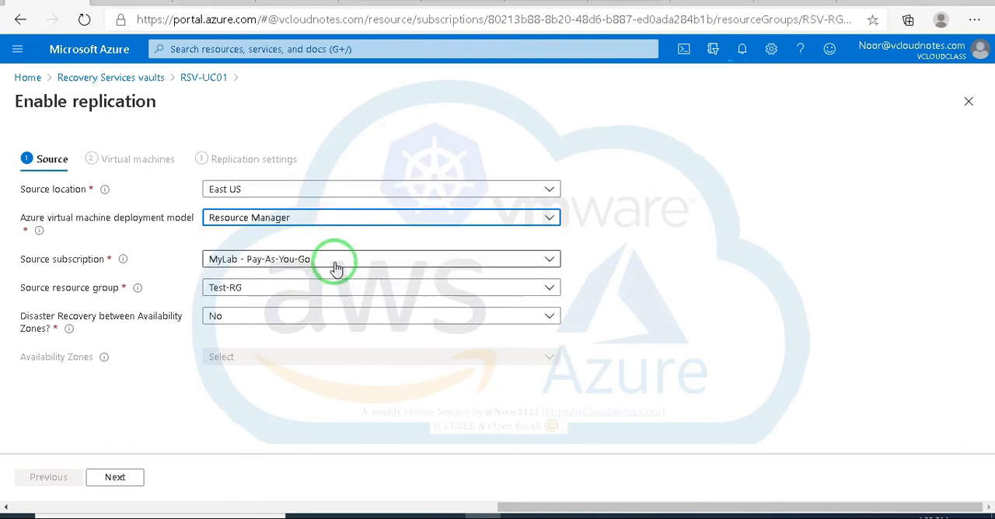
Step: Look through the available source resource groups and select Test-RG for the replication source
left_click(321, 288)
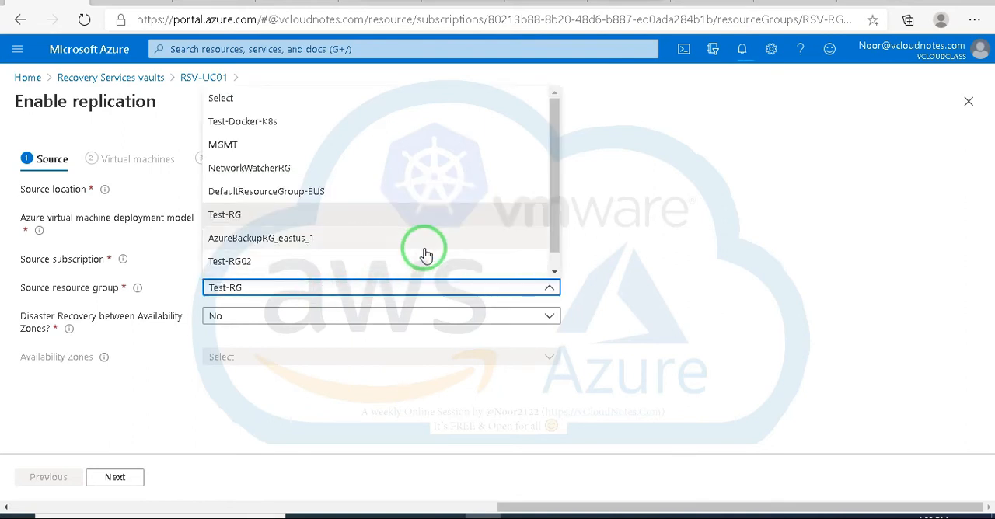
left_click_drag(555, 129, 556, 183)
left_click_drag(550, 152, 550, 146)
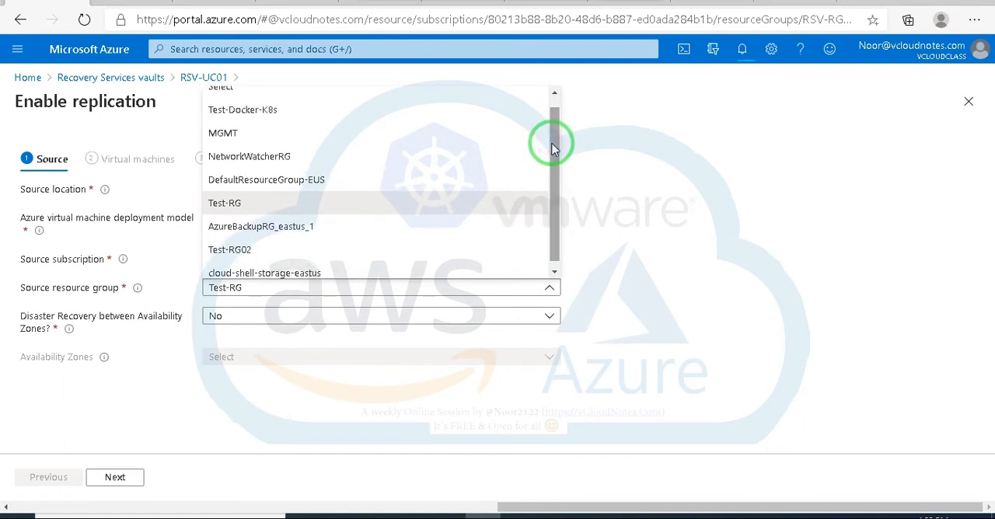
left_click(227, 204)
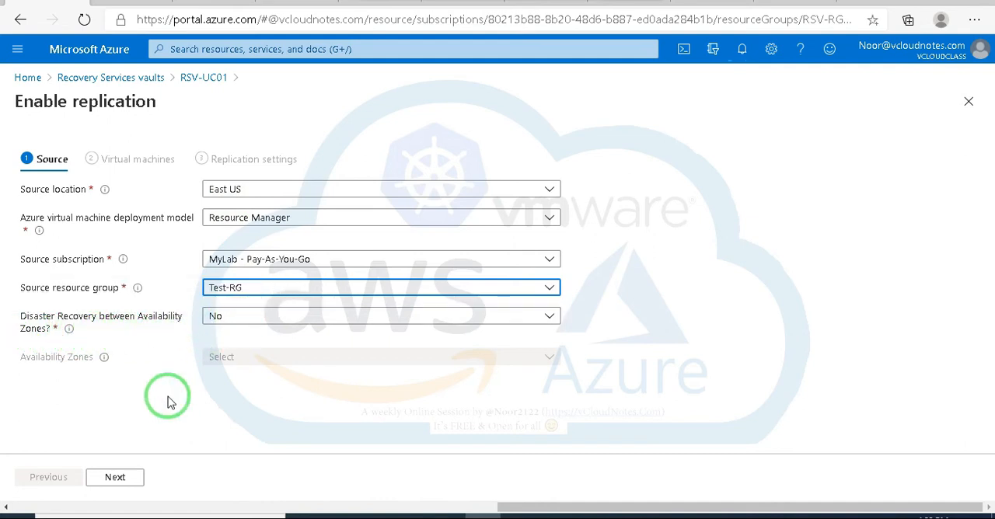
Step: Select VM-EU01 and VM-EU02 as the virtual machines to replicate and continue to the replication settings
left_click(116, 479)
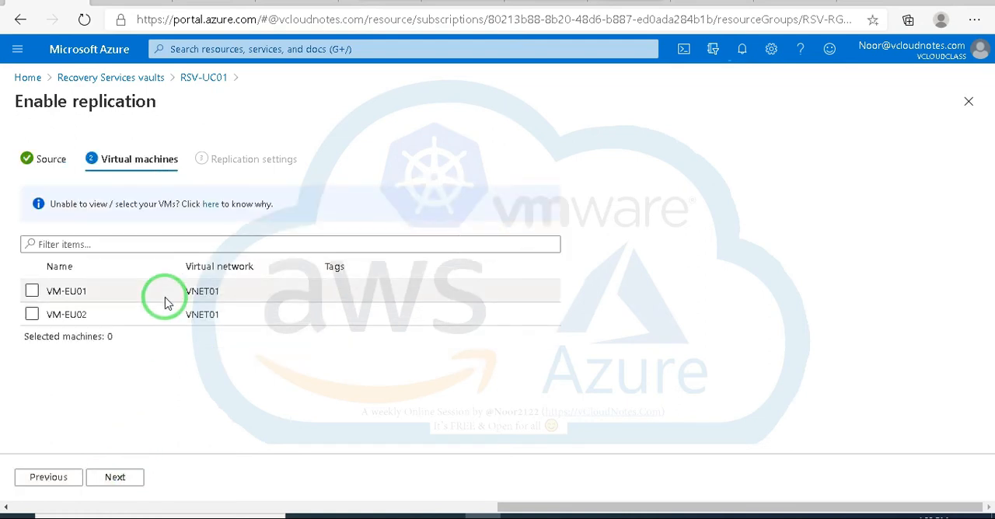
left_click(31, 292)
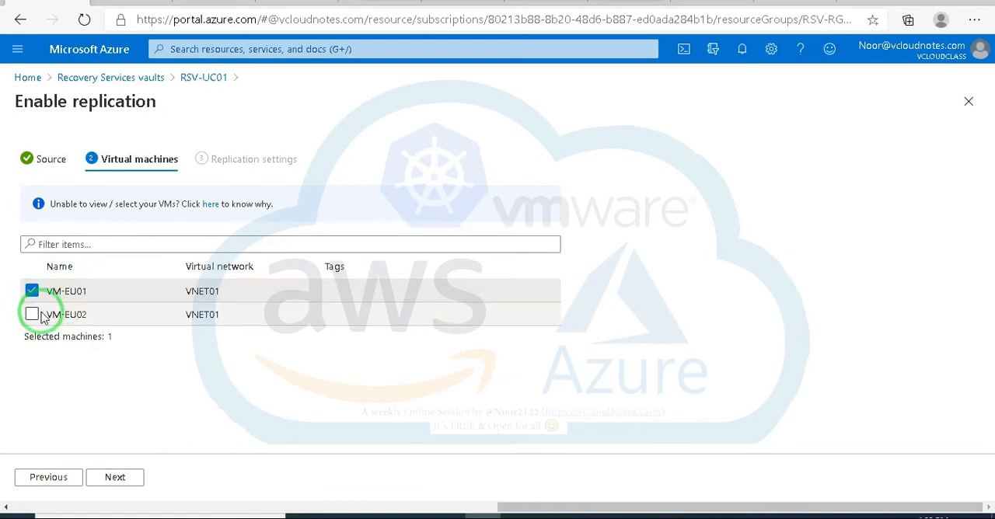
left_click(34, 315)
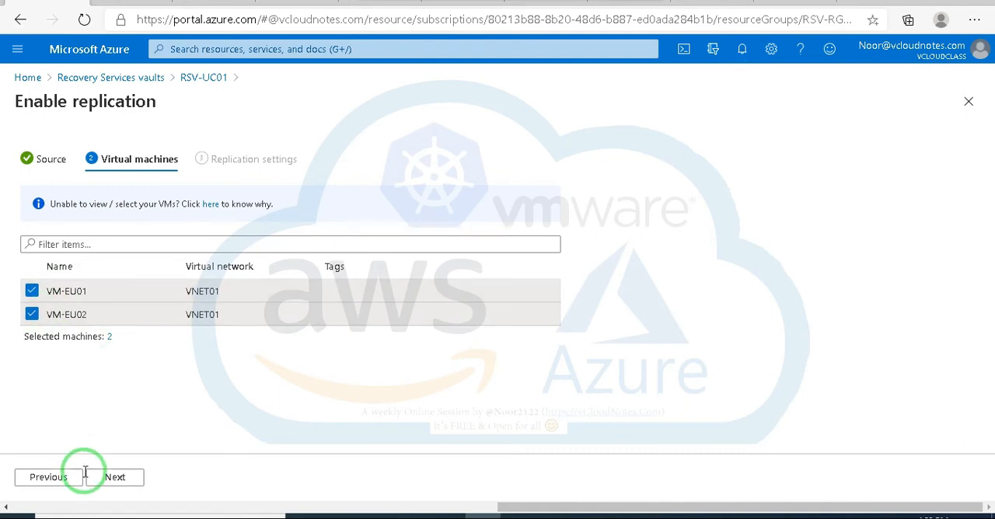
left_click(117, 479)
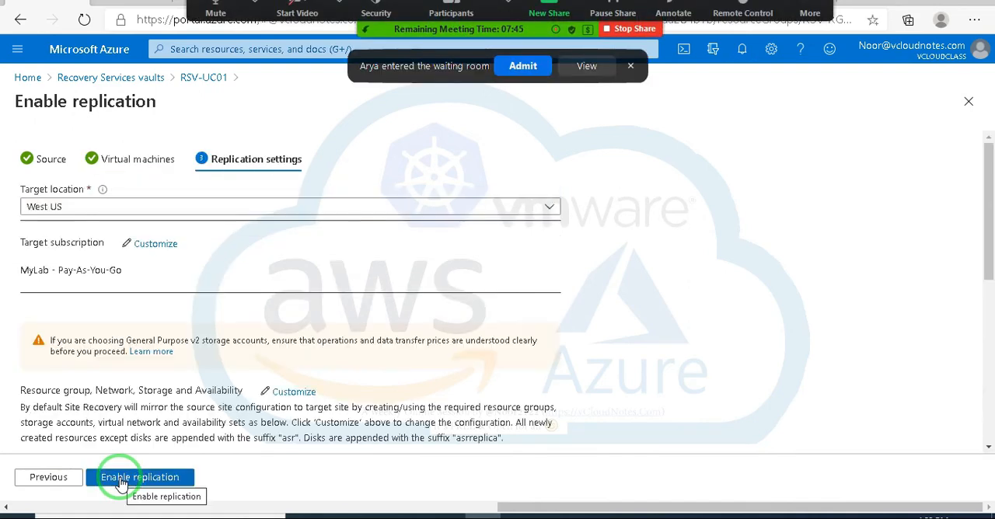
Step: Admit the waiting meeting participant and confirm MyLab - Pay-As-You-Go as the target subscription for the replication
left_click(521, 66)
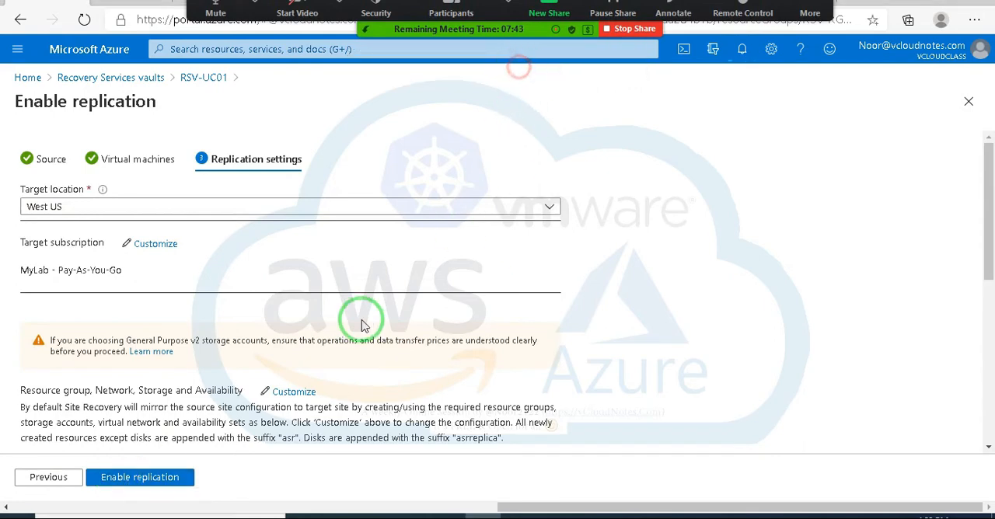
scroll(125, 411, "down", 1)
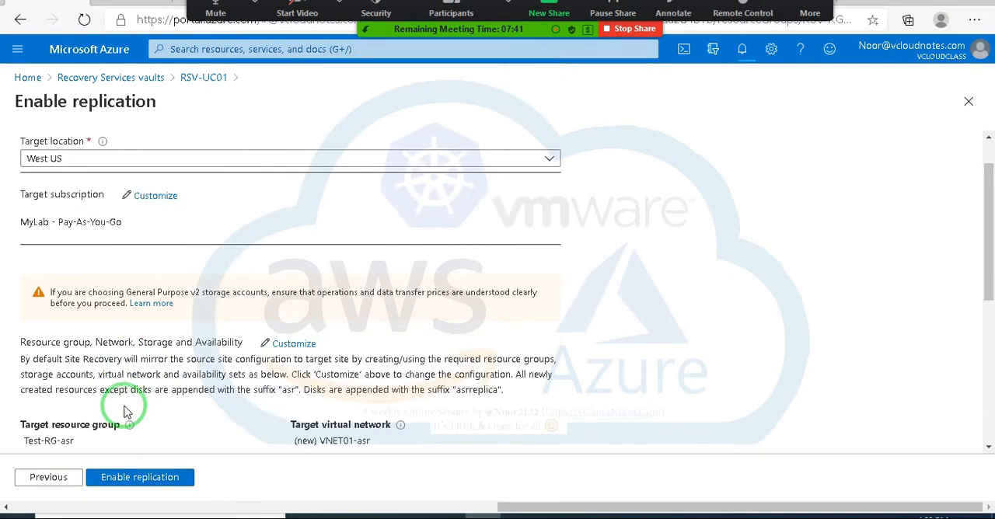
scroll(126, 399, "up", 1)
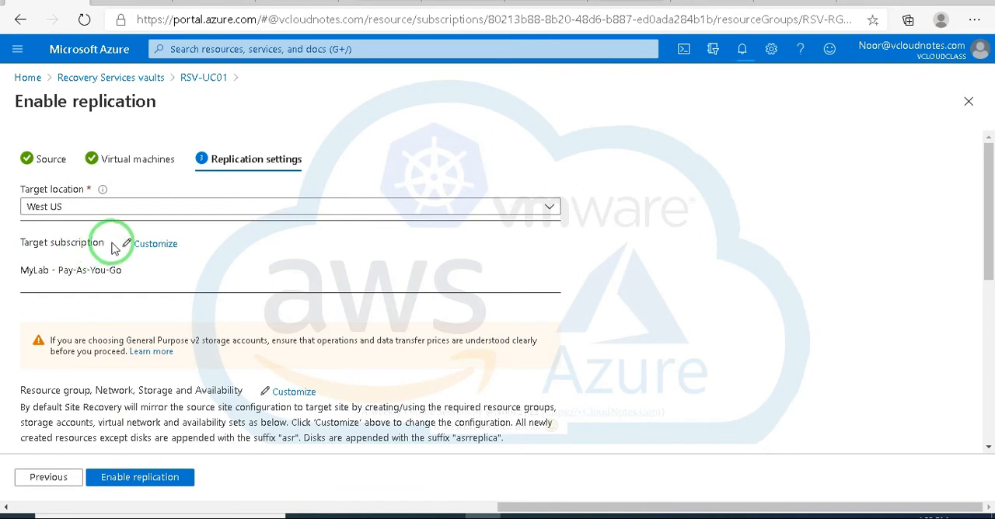
left_click(153, 244)
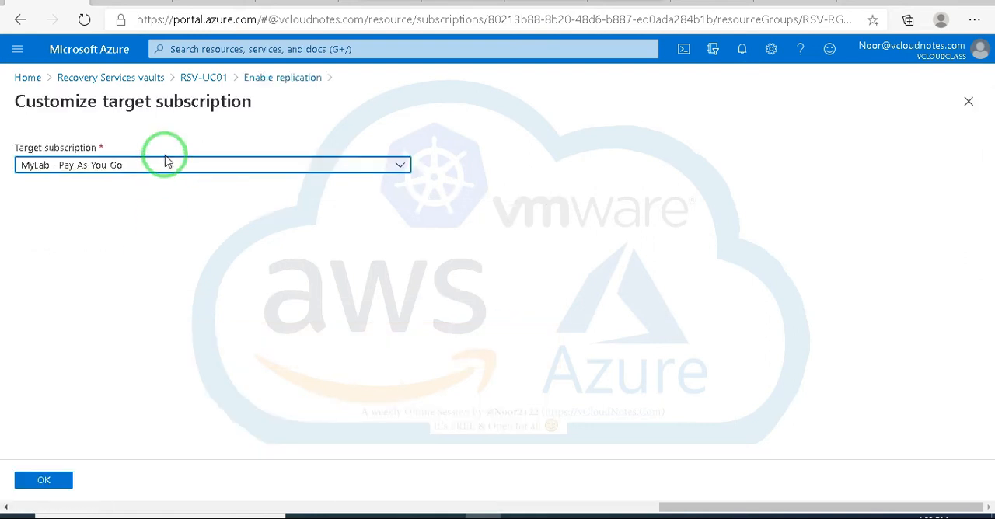
left_click(44, 480)
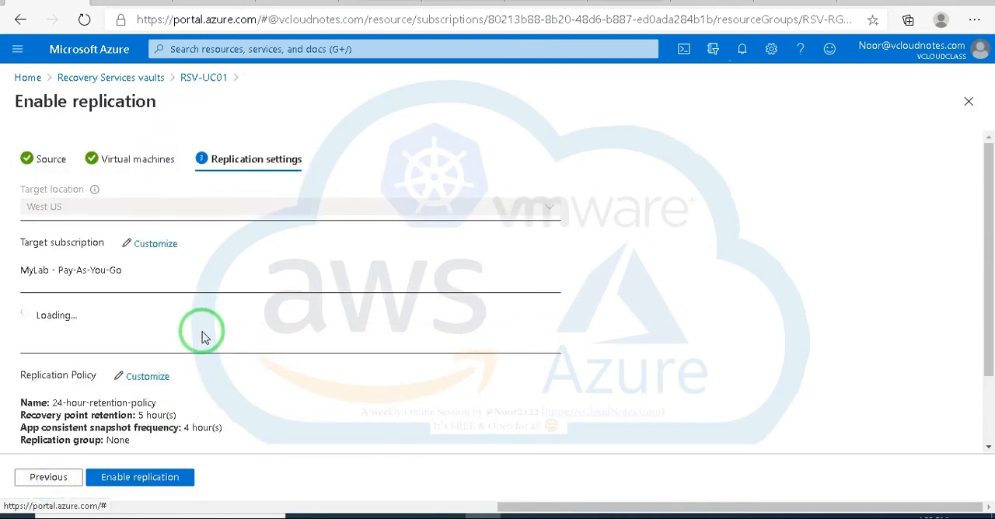
Step: Review the target resource group, virtual network, cache storage and replica disk settings, and admit the next waiting meeting participant
scroll(238, 345, "down", 1)
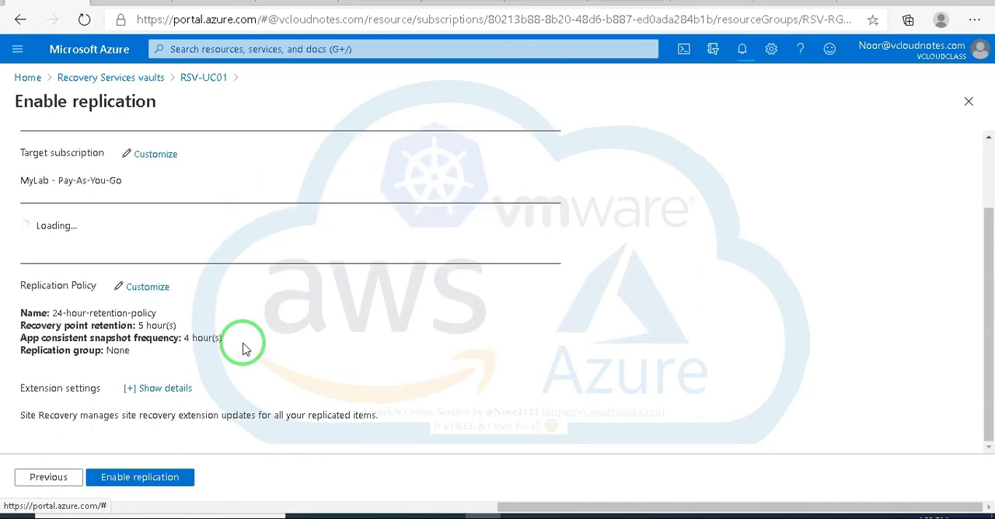
scroll(159, 299, "down", 1)
scroll(179, 291, "down", 2)
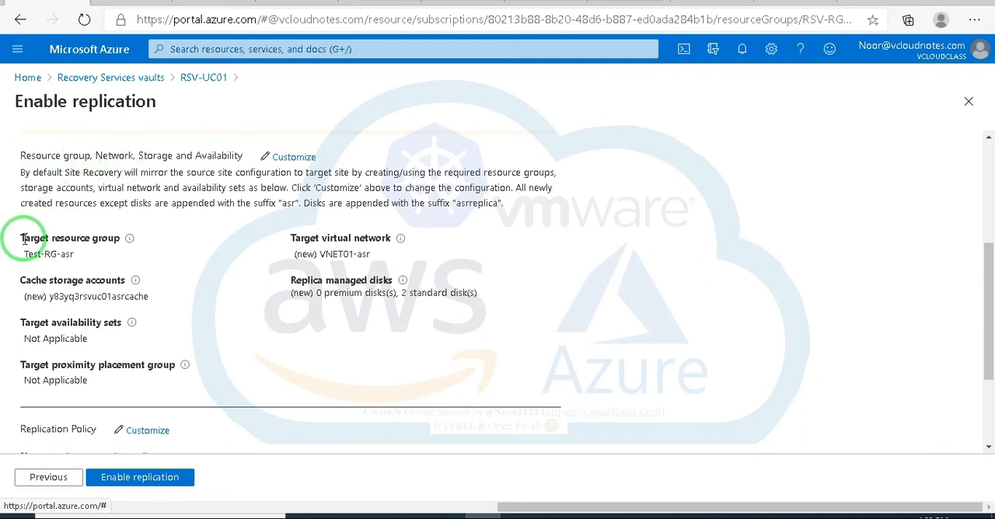
left_click_drag(17, 241, 416, 381)
left_click(416, 381)
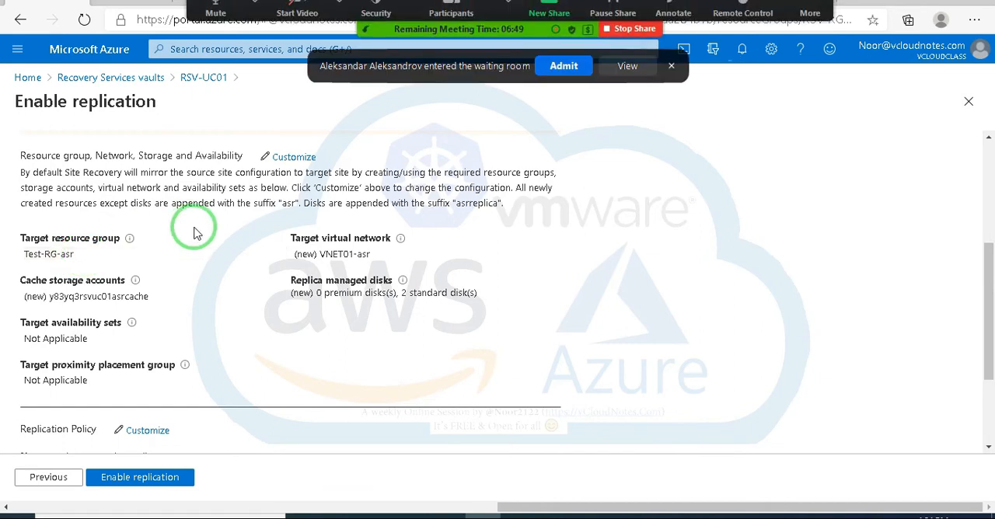
left_click(561, 68)
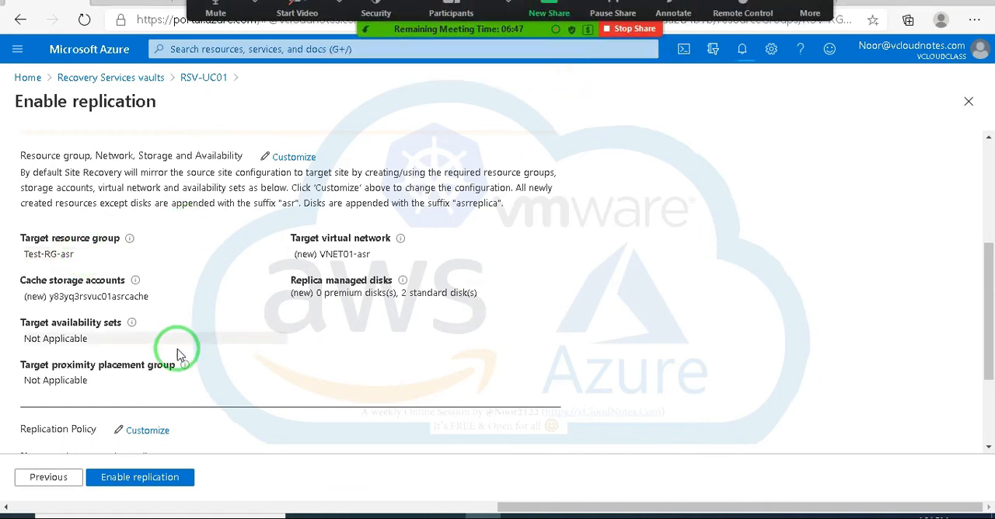
Step: Customize the replication policy by choosing to create a new one, and examine its recovery point retention and app-consistent snapshot frequency options
scroll(185, 342, "down", 2)
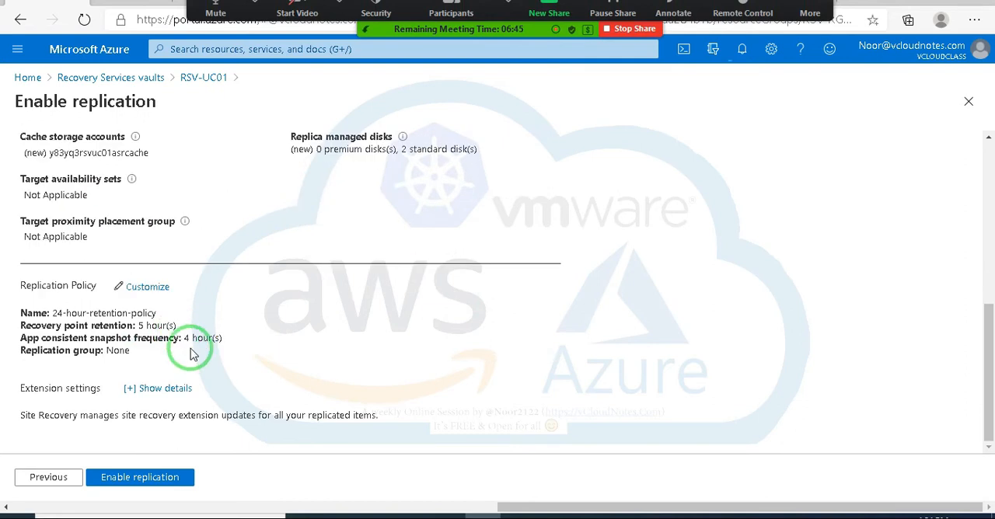
left_click(147, 287)
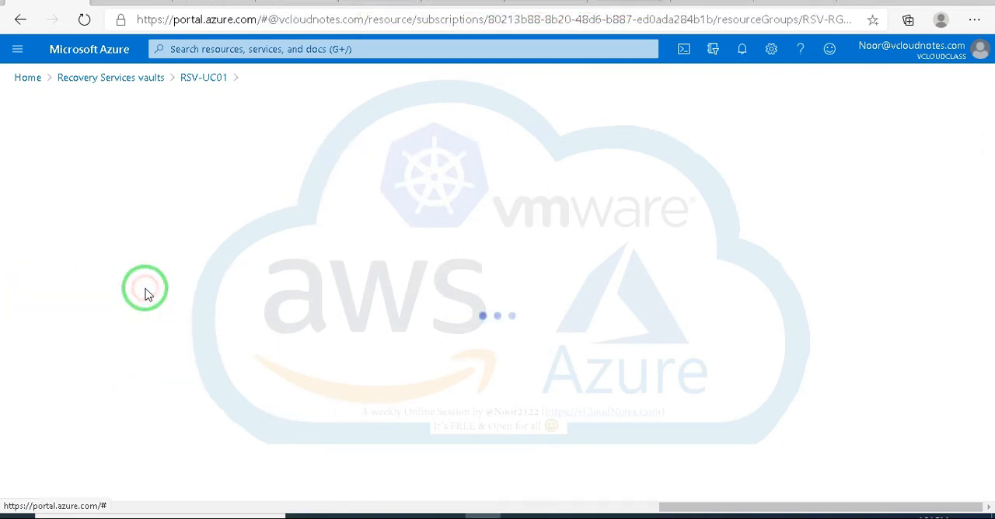
left_click(230, 185)
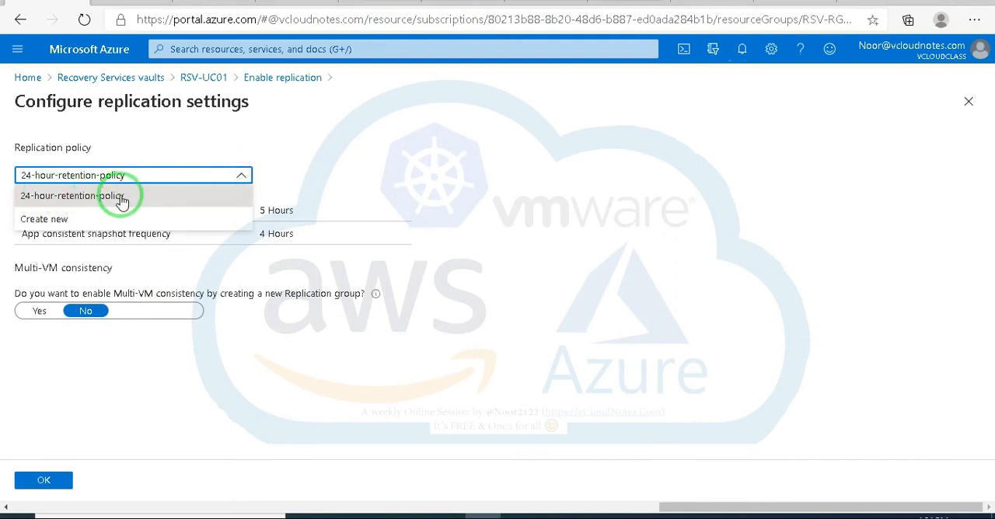
left_click(49, 219)
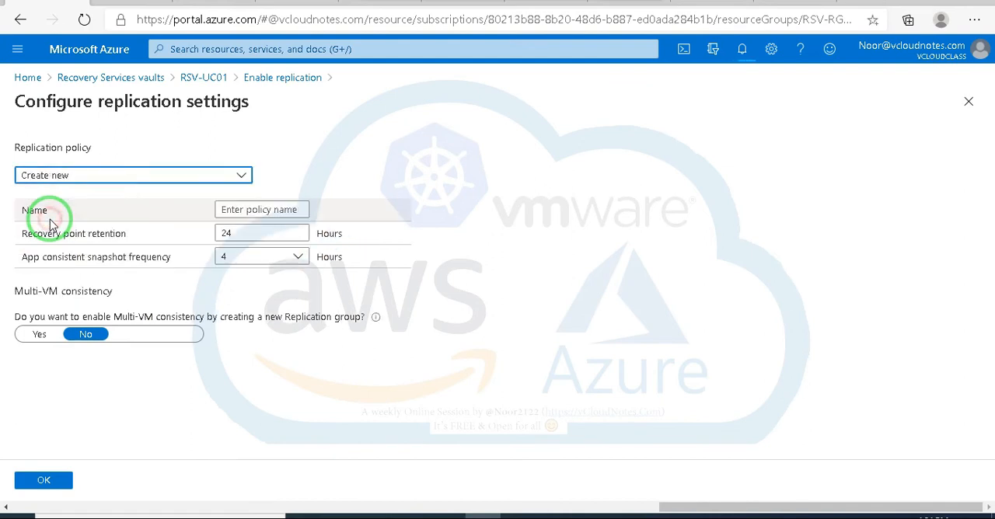
left_click(249, 233)
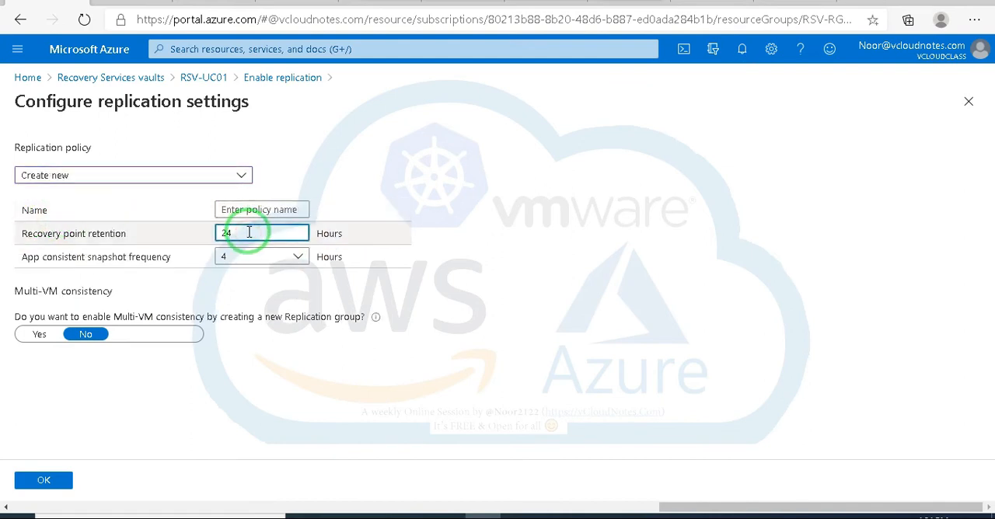
left_click(254, 256)
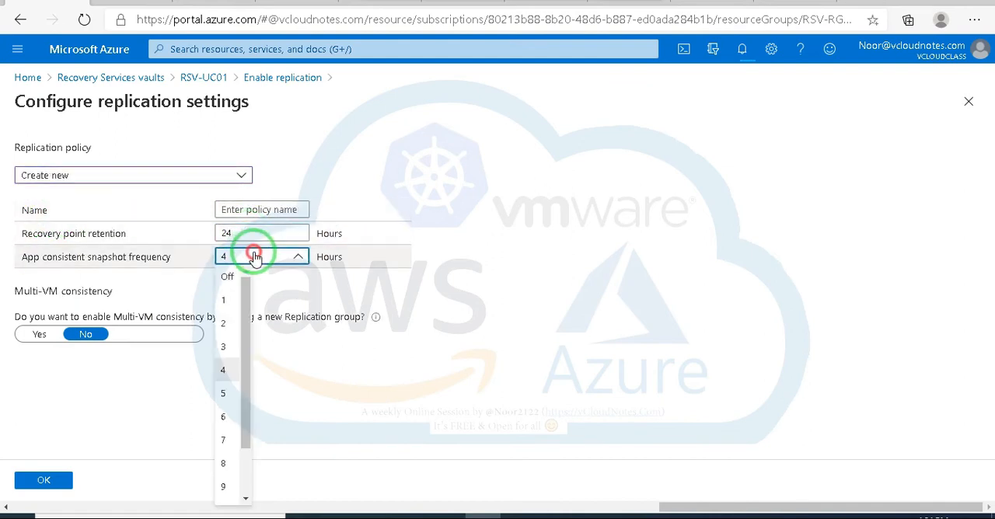
left_click(513, 289)
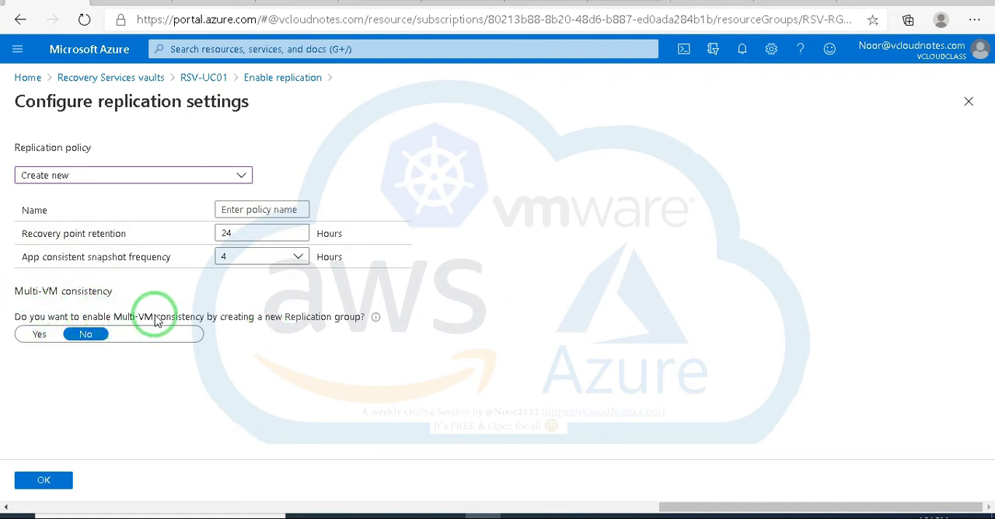
Step: Enable Multi-VM consistency with a new replication group and open the group's name for entry
mouse_move(377, 324)
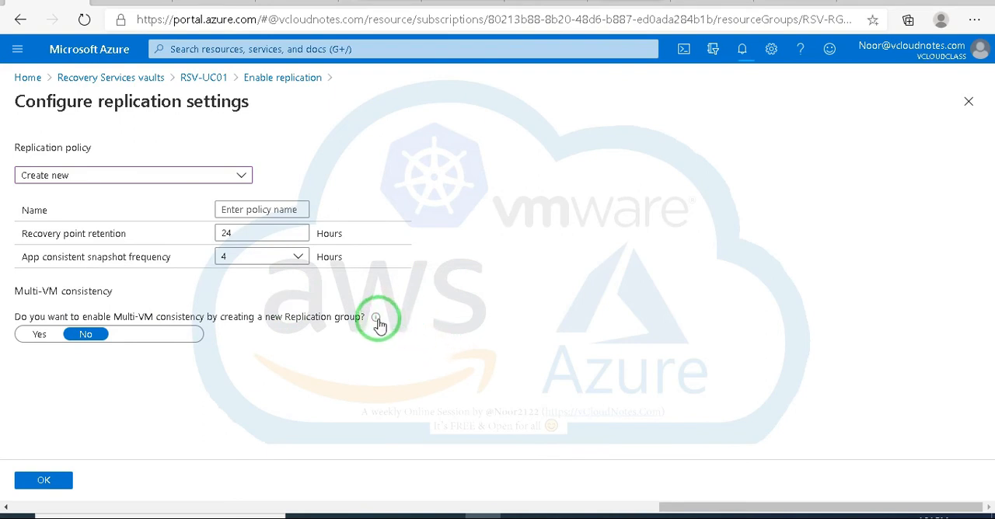
left_click(39, 336)
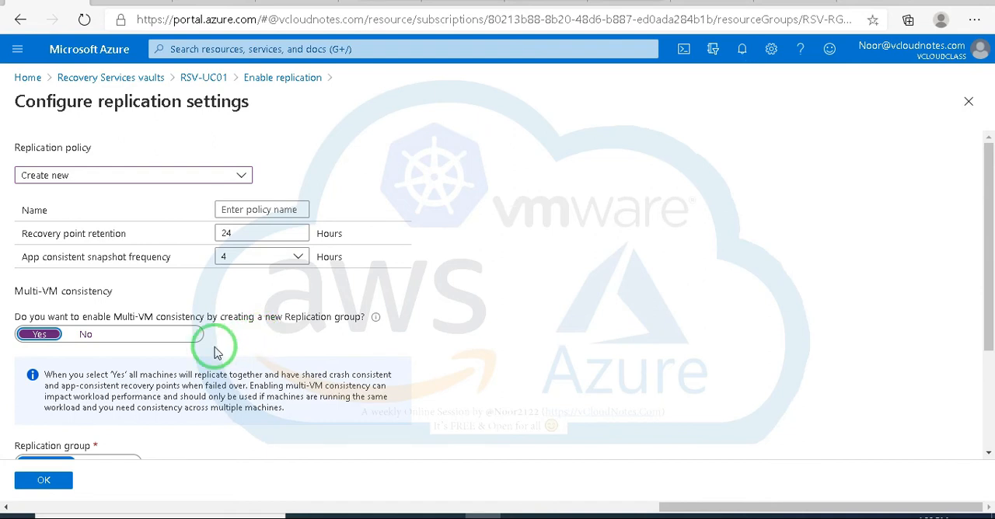
left_click(88, 335)
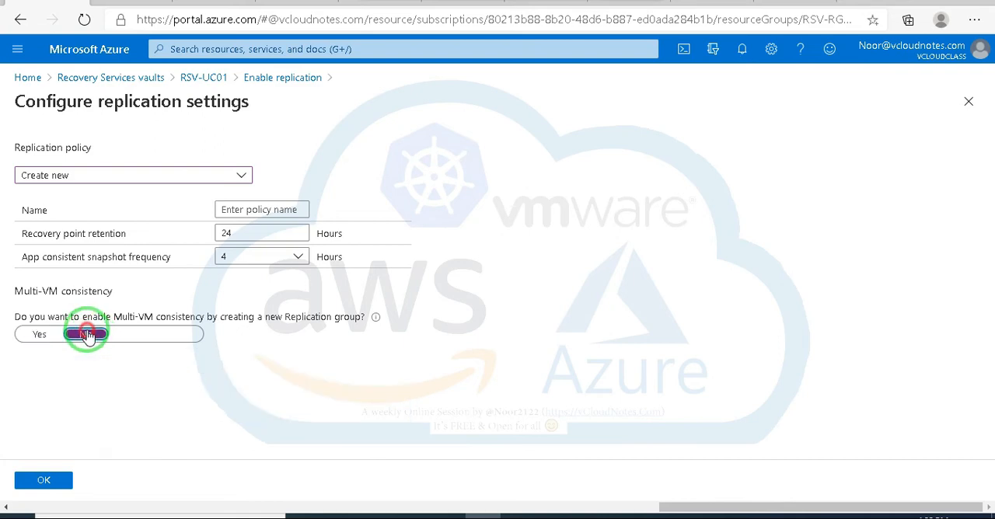
left_click(39, 335)
scroll(233, 342, "down", 2)
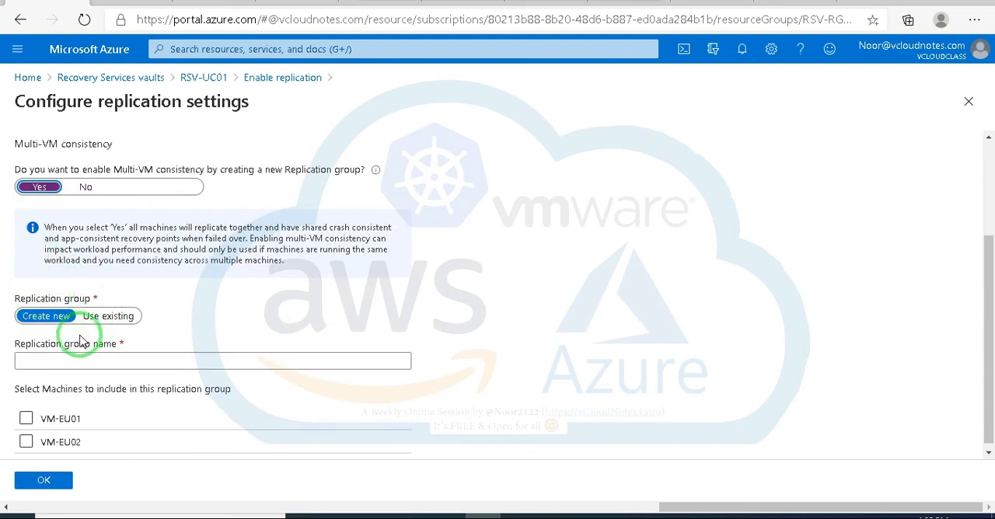
left_click(62, 361)
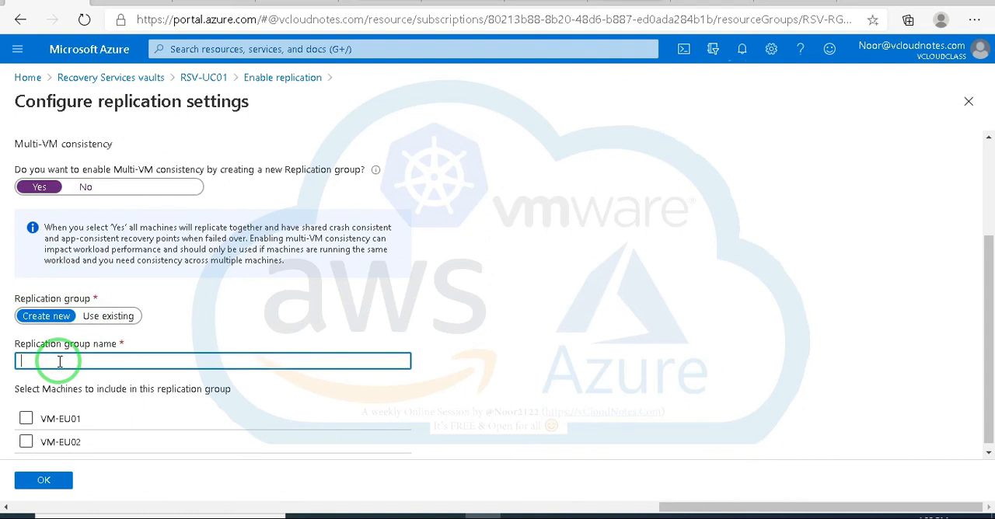
type("New")
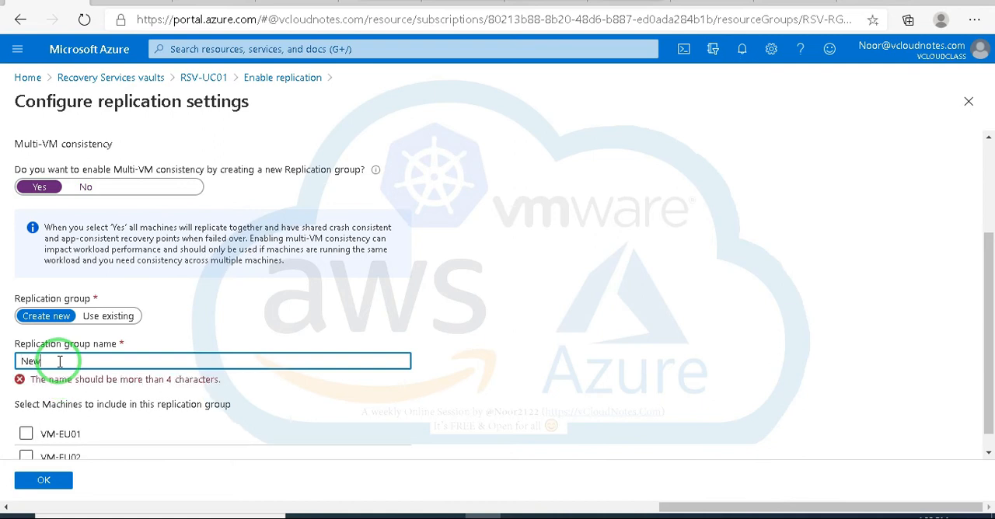
type("Rep")
key("BackSpace")
key("BackSpace")
key("BackSpace")
key("BackSpace")
key("BackSpace")
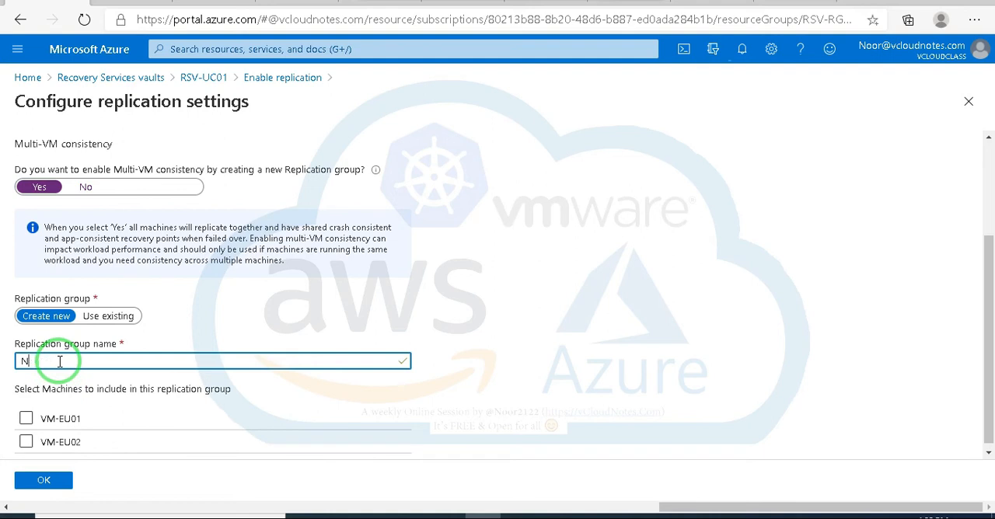
key("BackSpace")
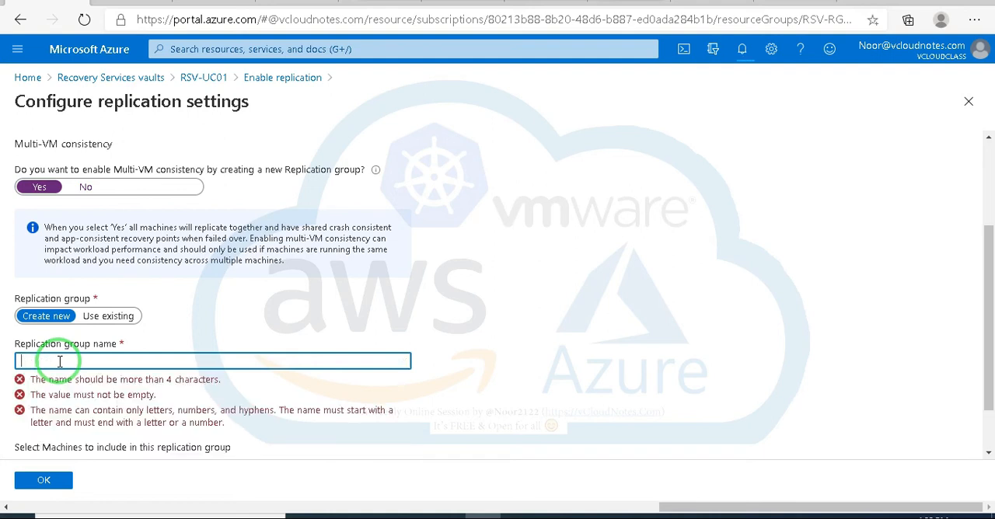
type("ASR-")
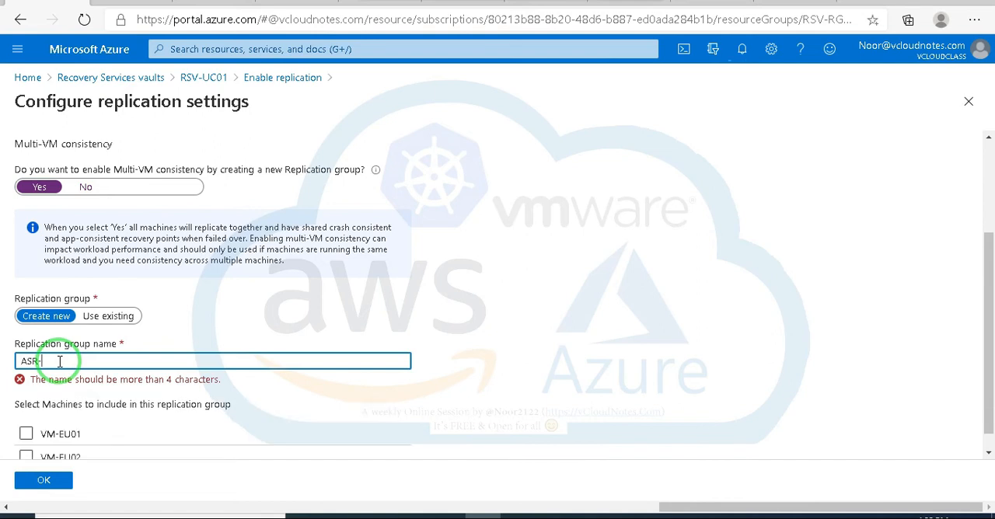
Step: Name the new replication group ASR-vmgroip01
type("vm")
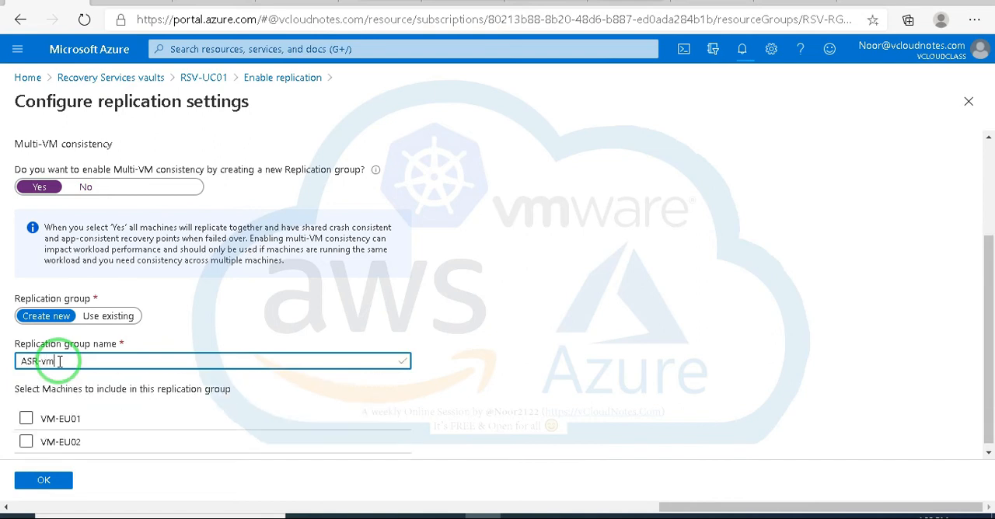
type("01")
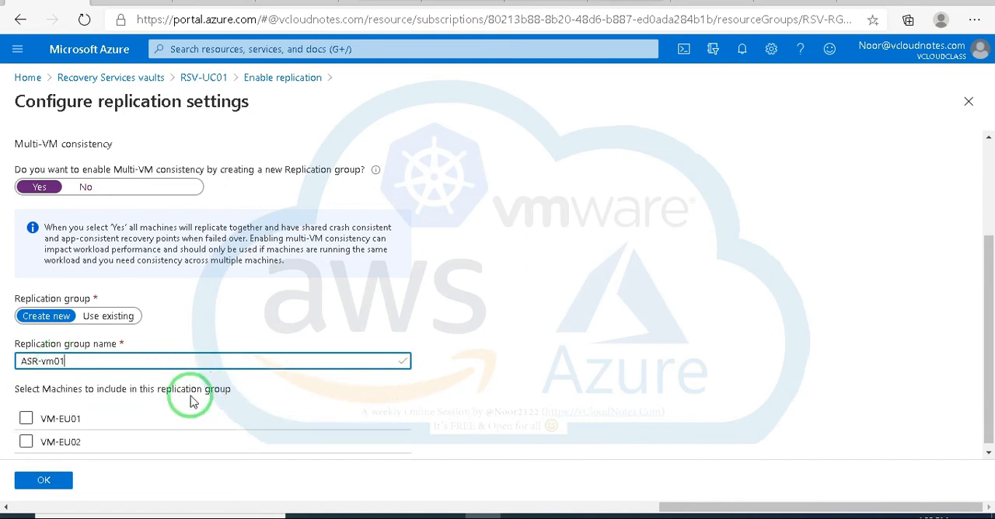
left_click(53, 362)
type("g")
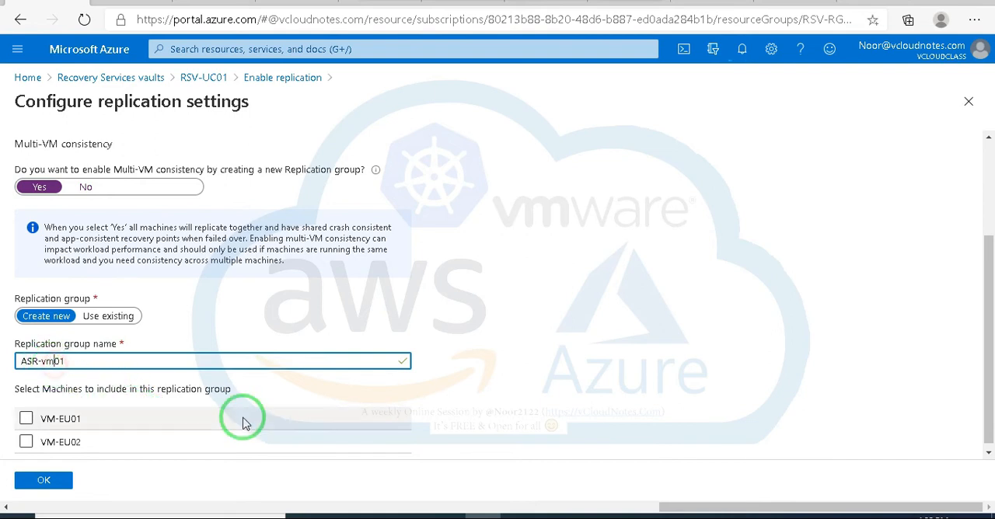
type("roip")
Step: Include VM-EU01 and VM-EU02 in the replication group and try to confirm the replication settings
left_click(26, 420)
left_click(26, 442)
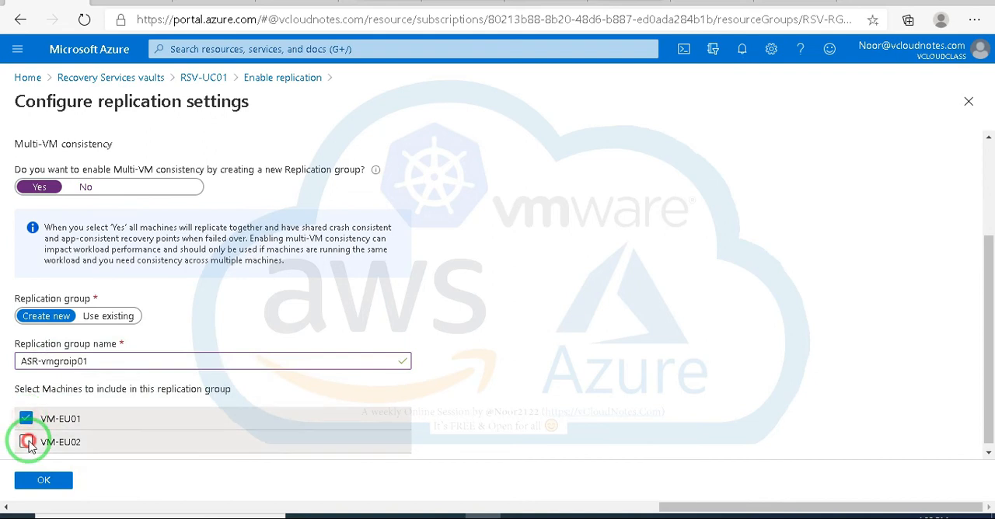
left_click(40, 480)
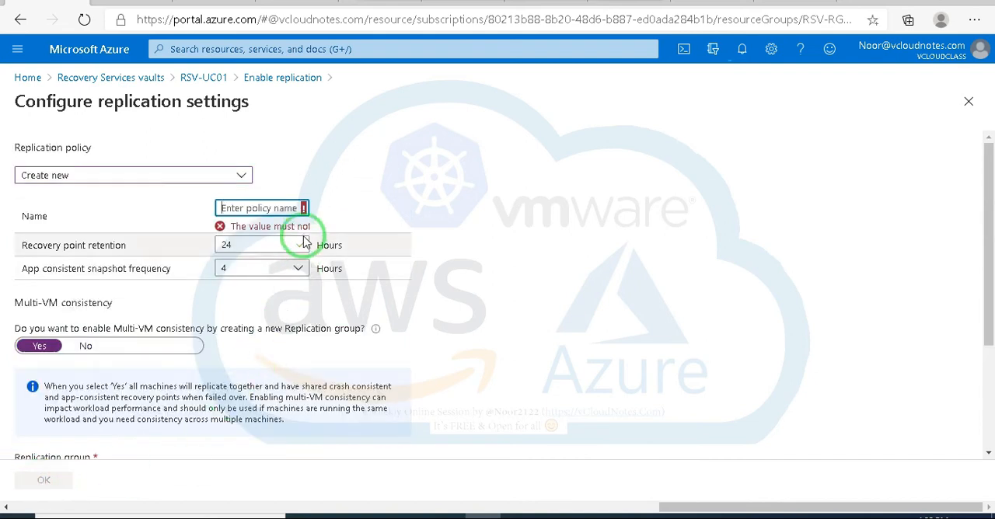
Step: Name the new replication policy Recoveryp01 and confirm the replication settings
left_click(261, 209)
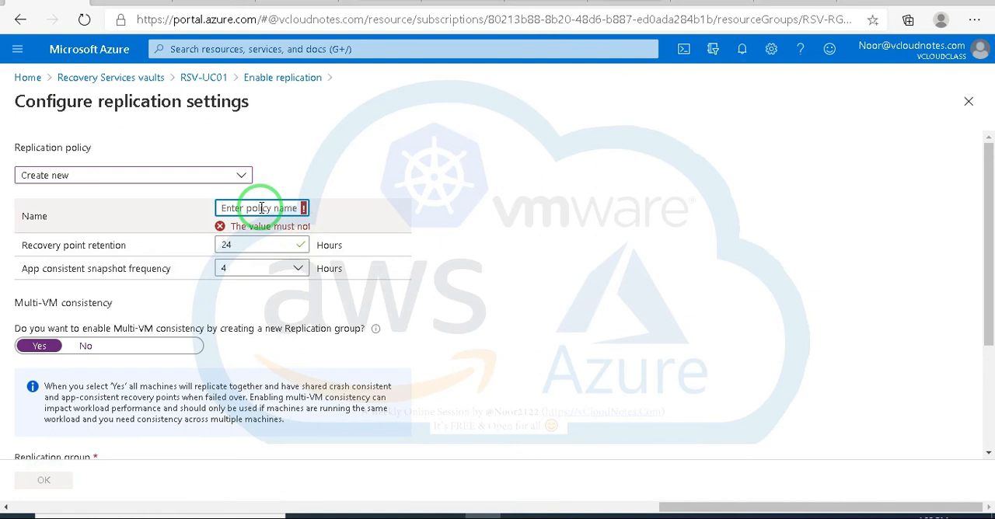
type("Recovery")
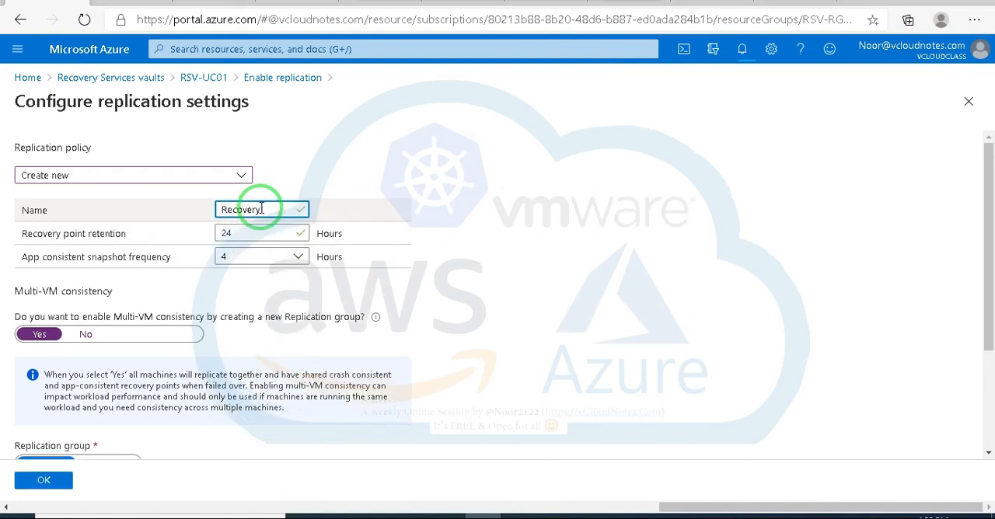
type("p01")
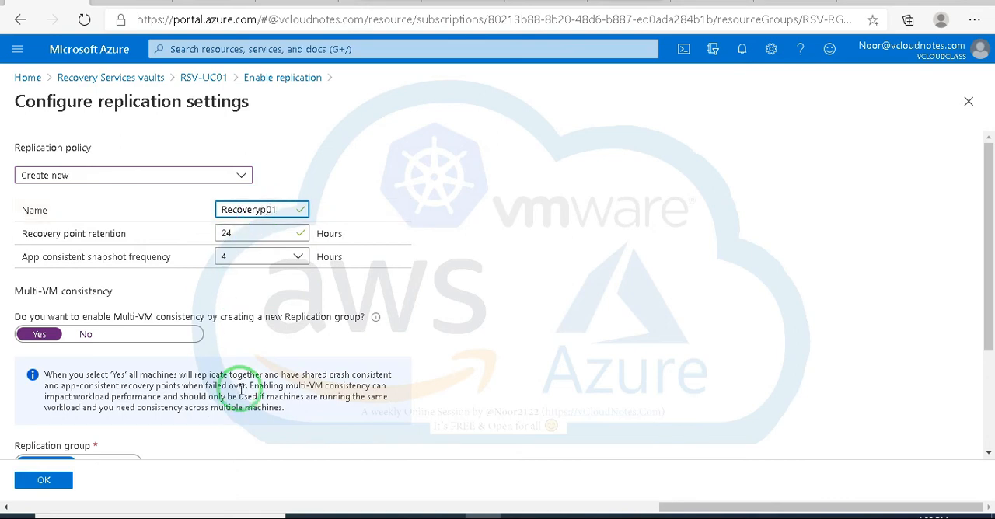
scroll(211, 406, "down", 2)
left_click(45, 479)
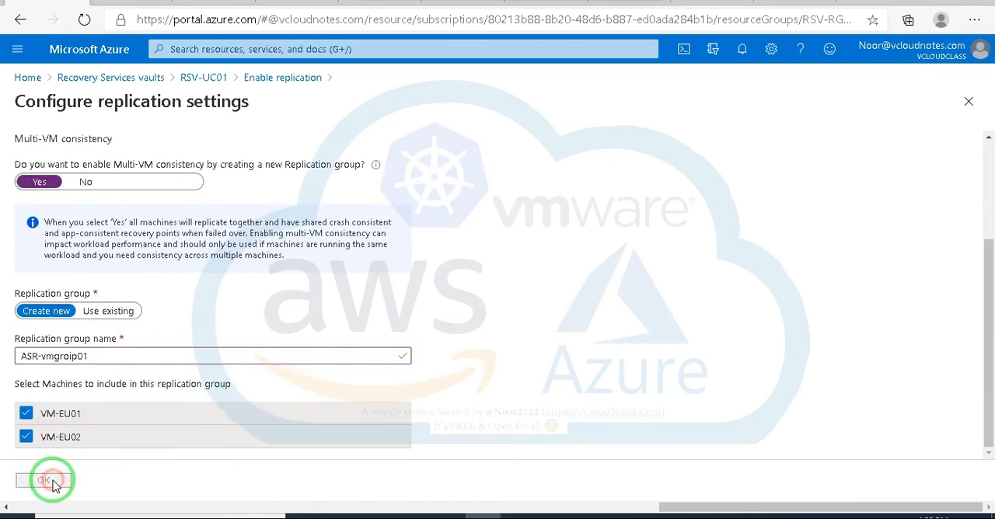
Step: Enable replication for VM-EU01 and VM-EU02 with the customized settings and dismiss the resulting notifications
left_click(127, 479)
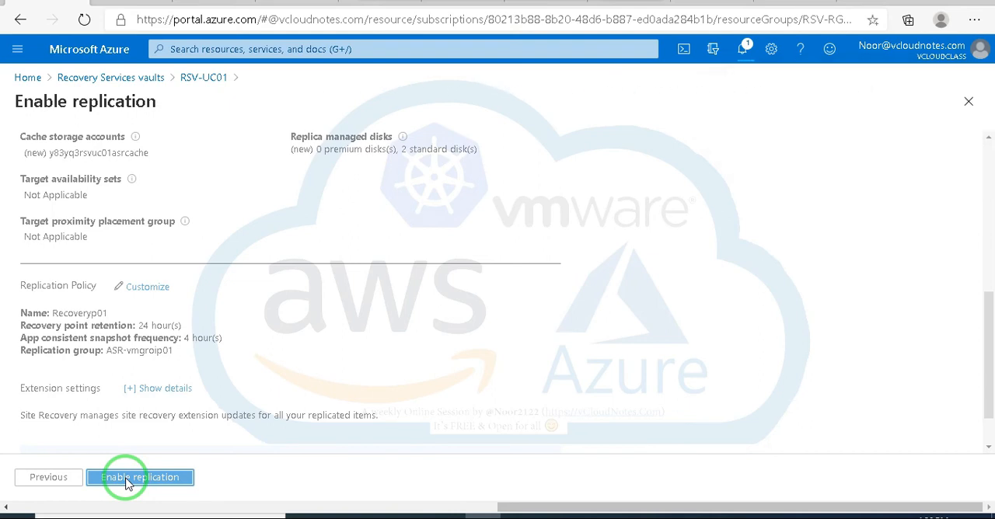
left_click(127, 479)
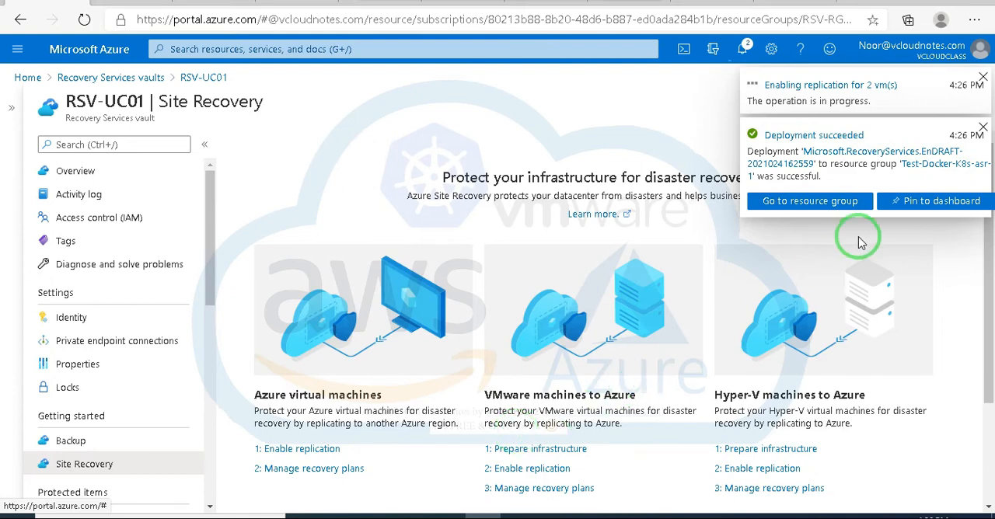
left_click(984, 127)
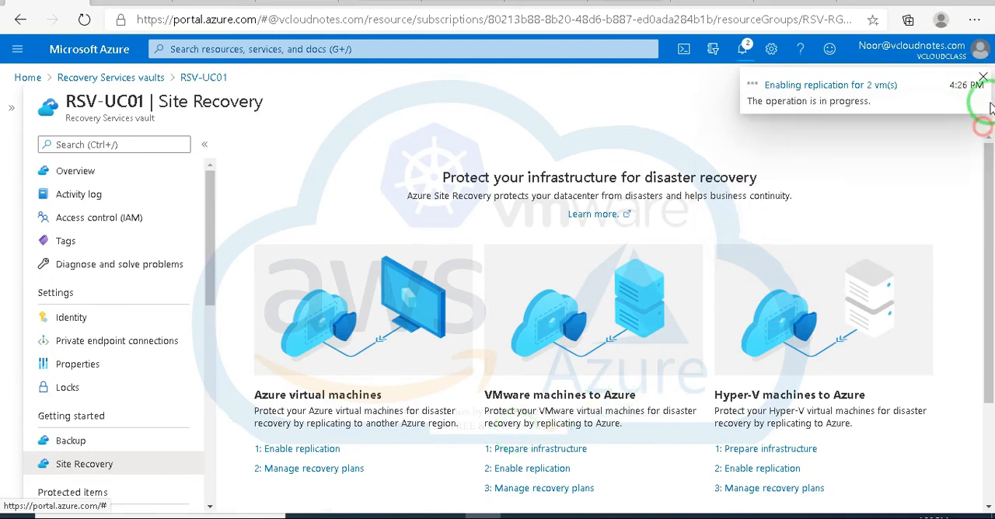
left_click(982, 78)
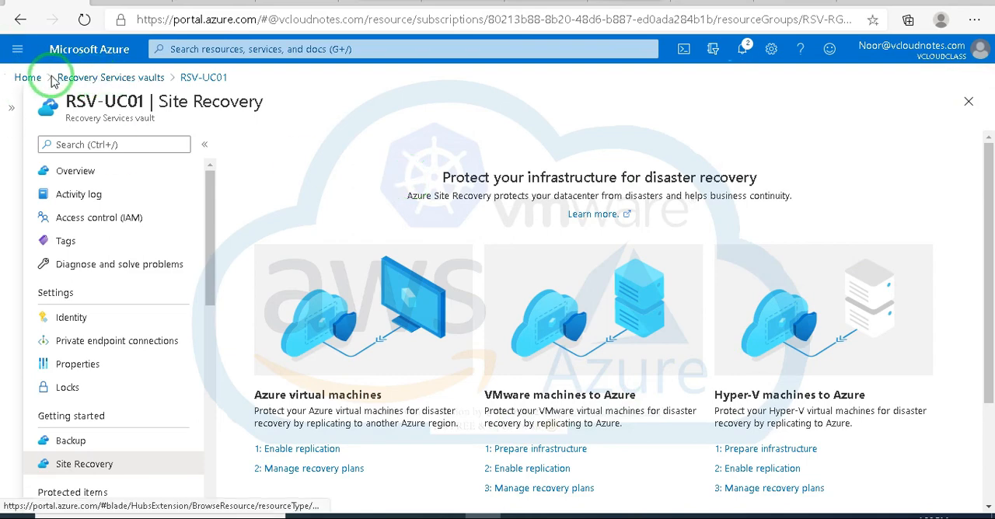
Step: Open the disaster recovery overview of virtual machine VM-EU03
left_click(28, 78)
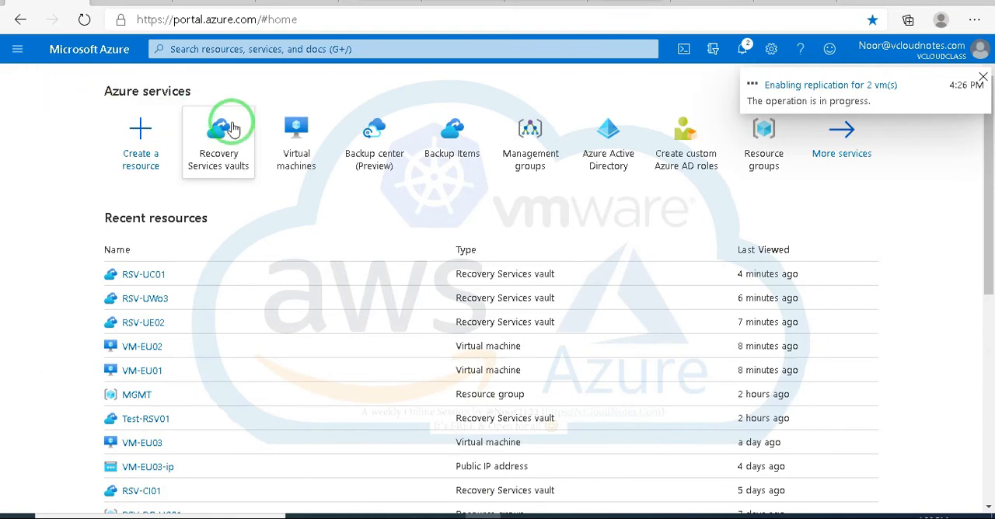
mouse_move(296, 140)
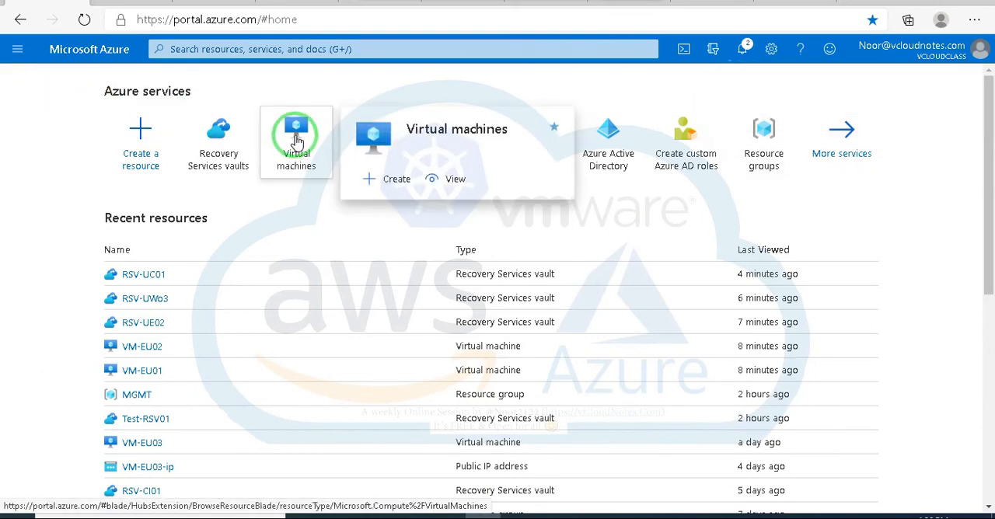
left_click(296, 140)
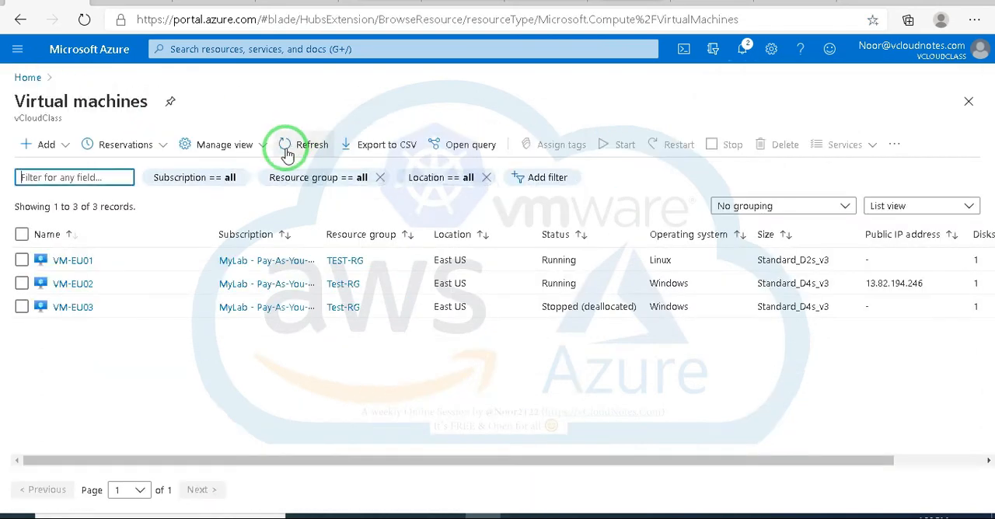
left_click(82, 308)
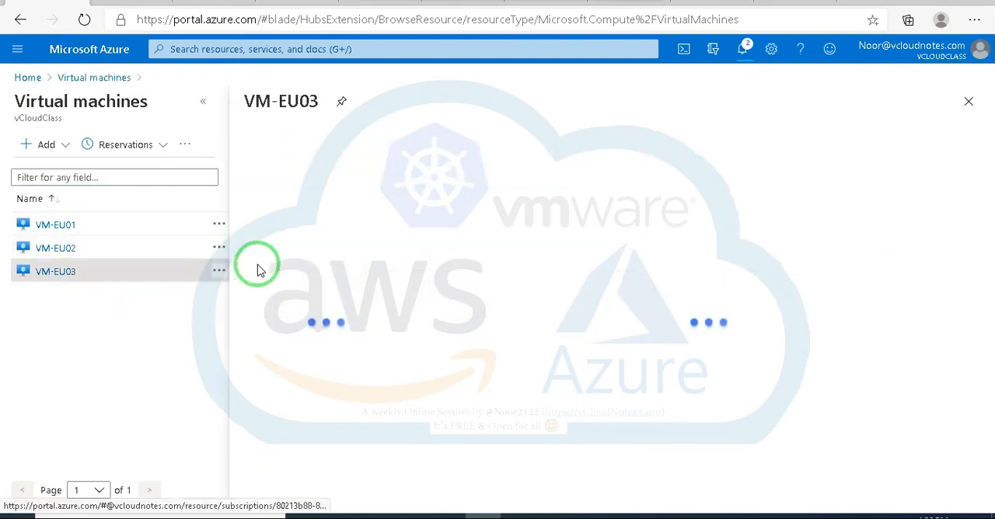
scroll(78, 289, "down", 5)
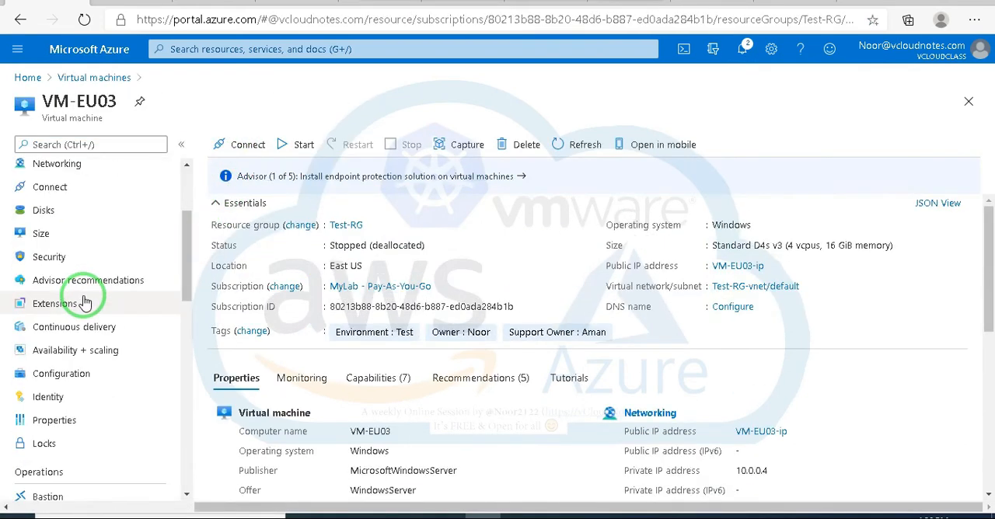
scroll(85, 302, "down", 3)
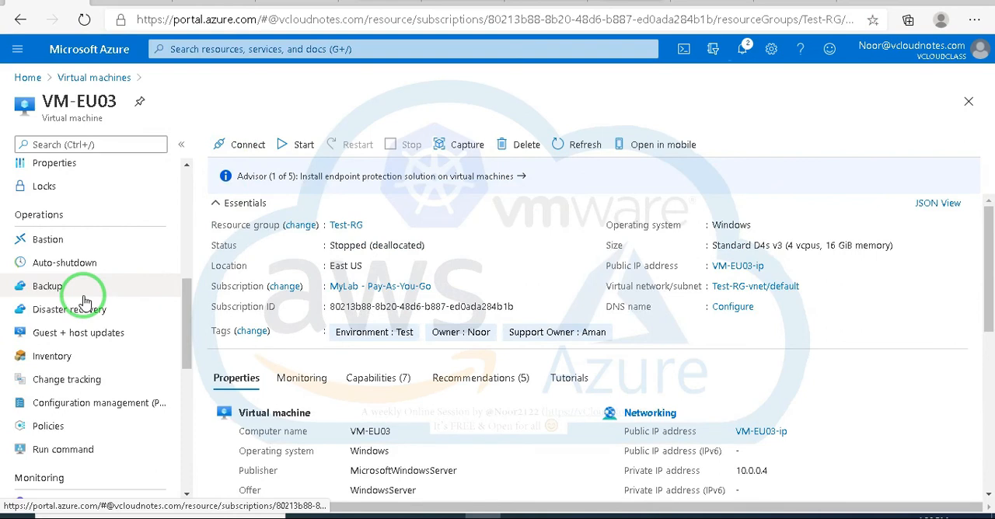
left_click(79, 312)
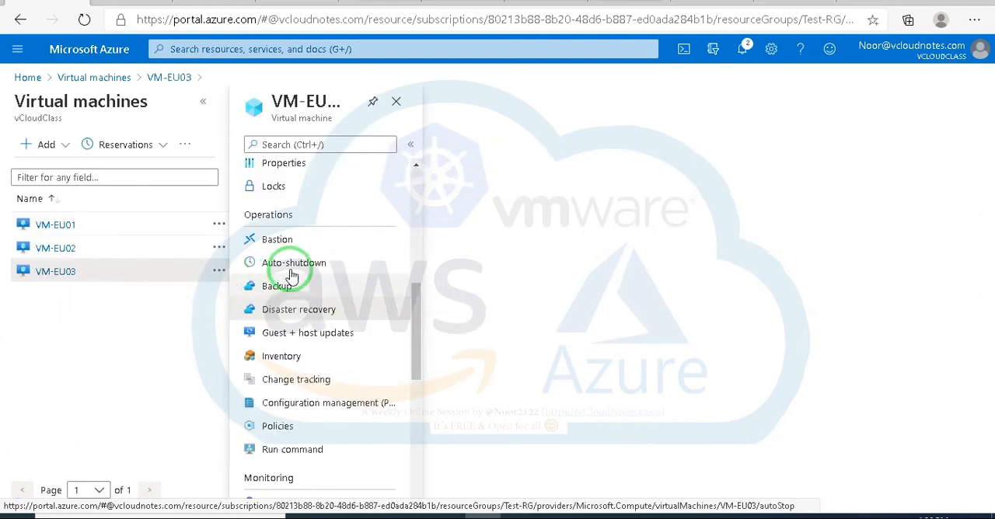
left_click(204, 104)
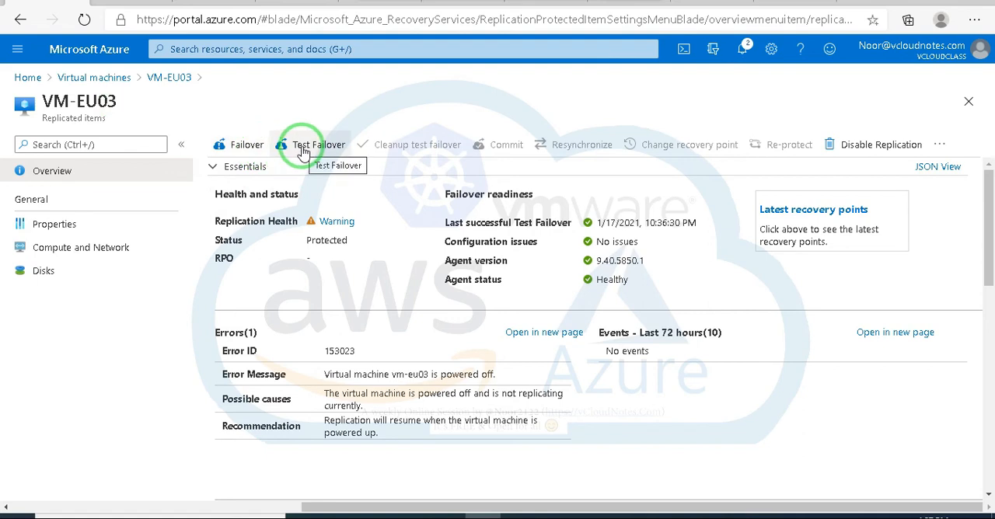
Step: Start a failover of VM-EU03 from East US to West US using the Latest processed (low RTO) recovery point, and check the job notifications
left_click(244, 148)
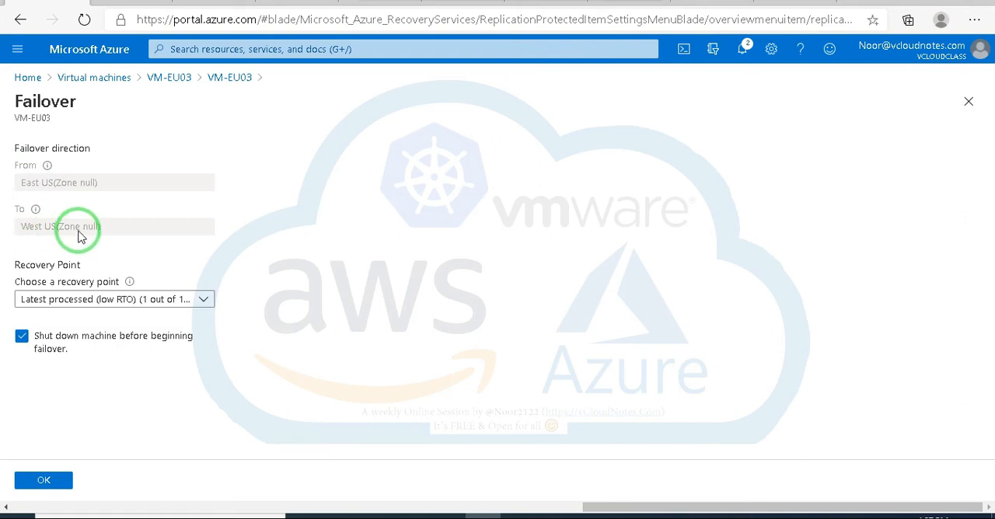
left_click(204, 300)
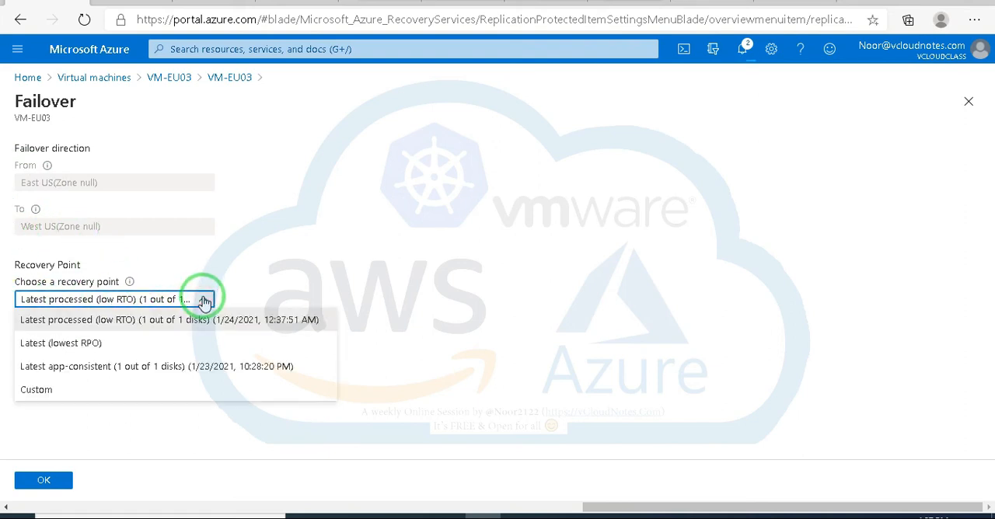
left_click(377, 317)
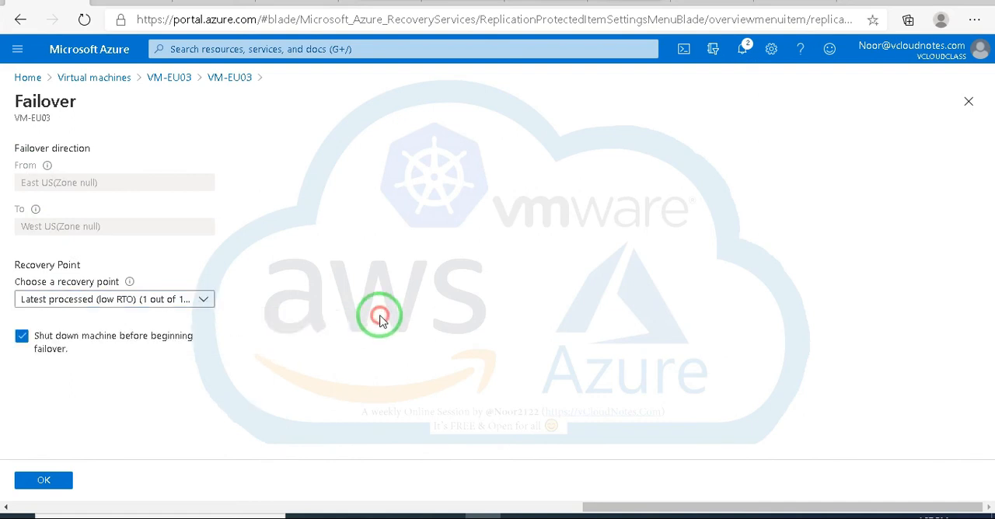
left_click(203, 304)
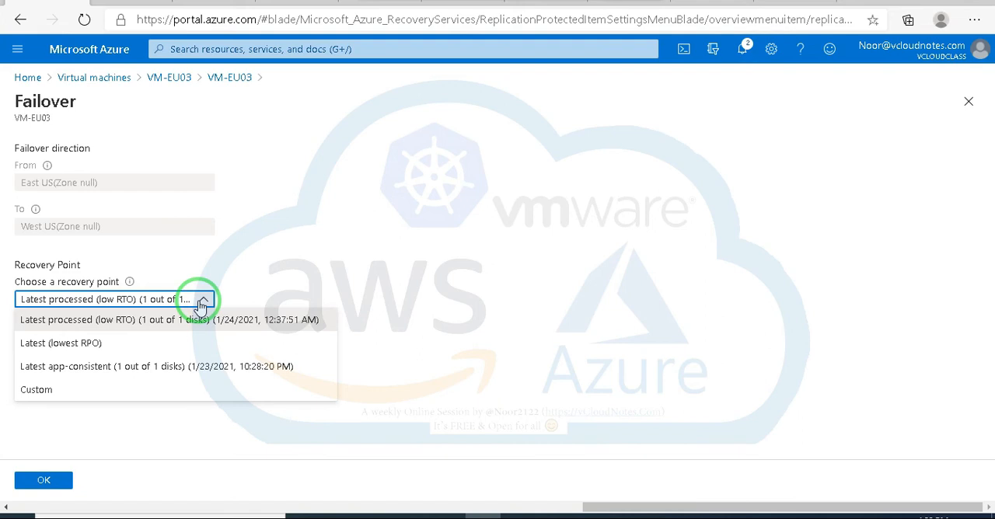
left_click(189, 322)
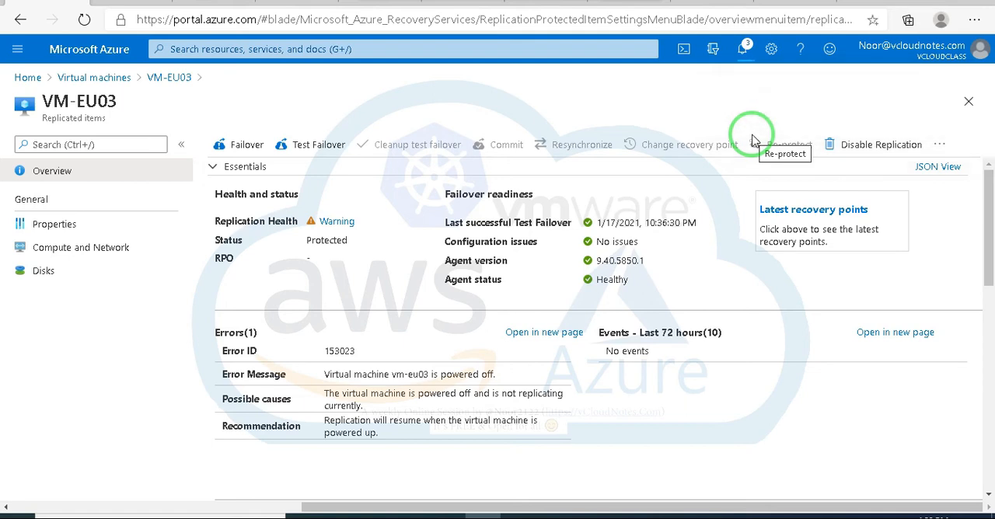
left_click(742, 51)
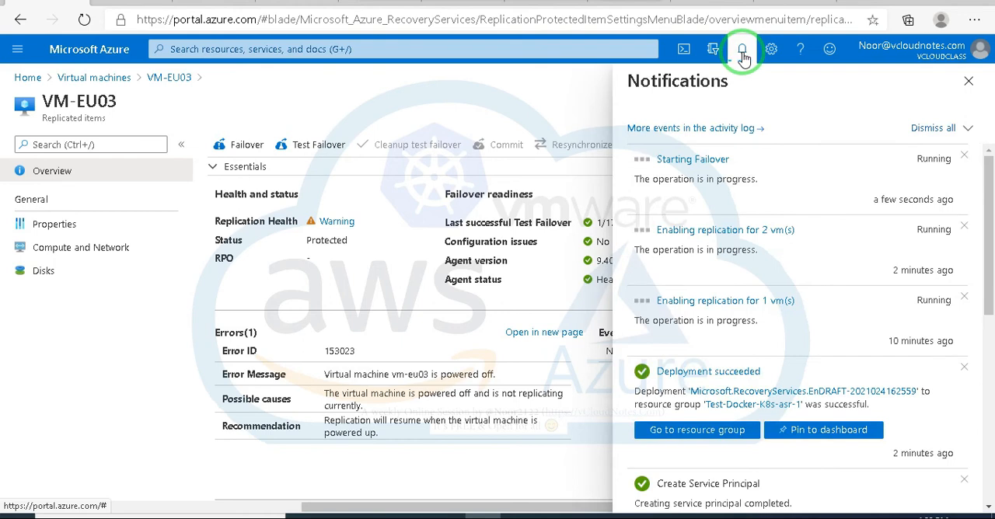
left_click(970, 83)
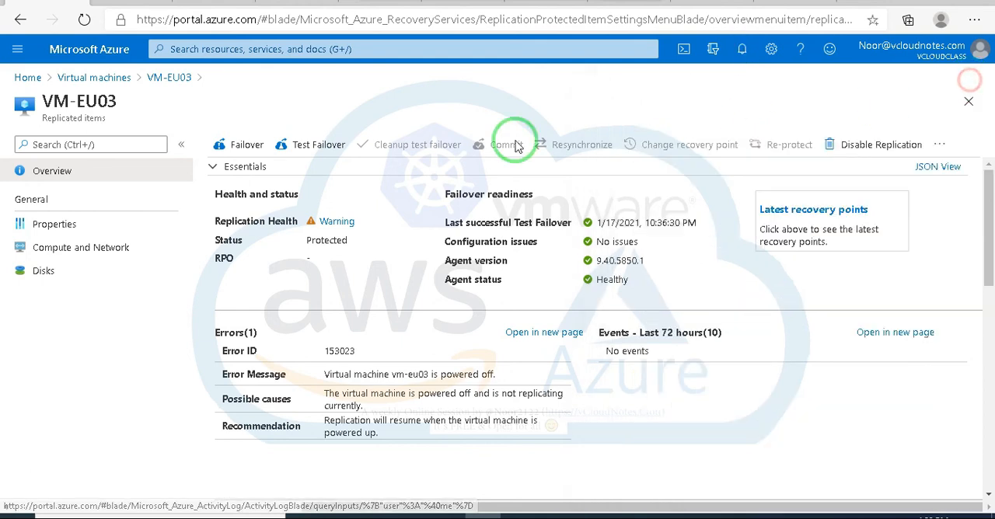
Step: Open the Site Recovery page of vault RSV-UC01 and check the progress of the replication and failover jobs
left_click(27, 79)
left_click(281, 183)
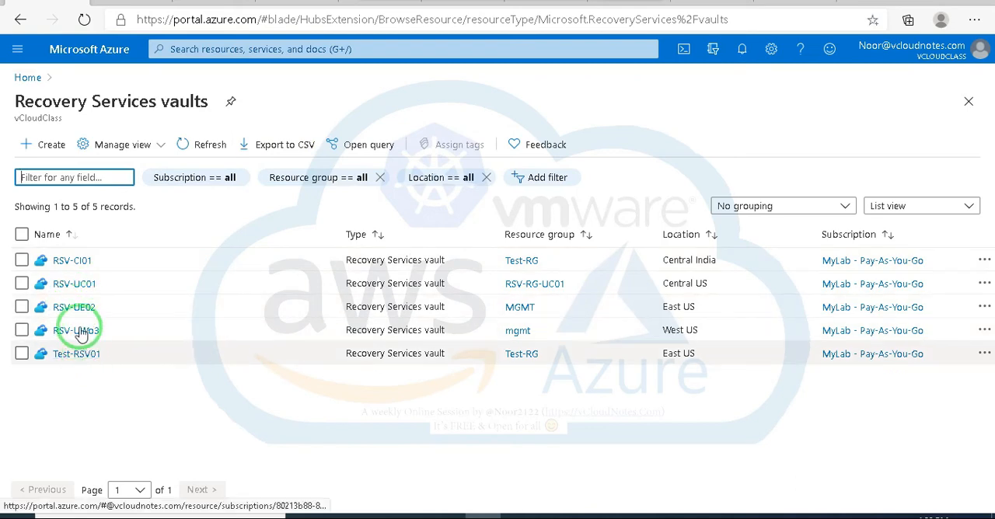
left_click(78, 284)
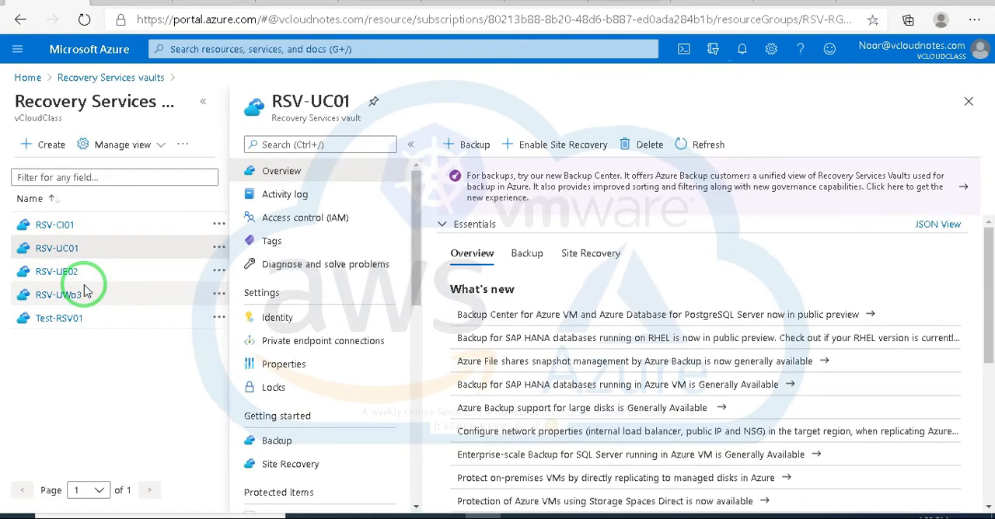
left_click(202, 102)
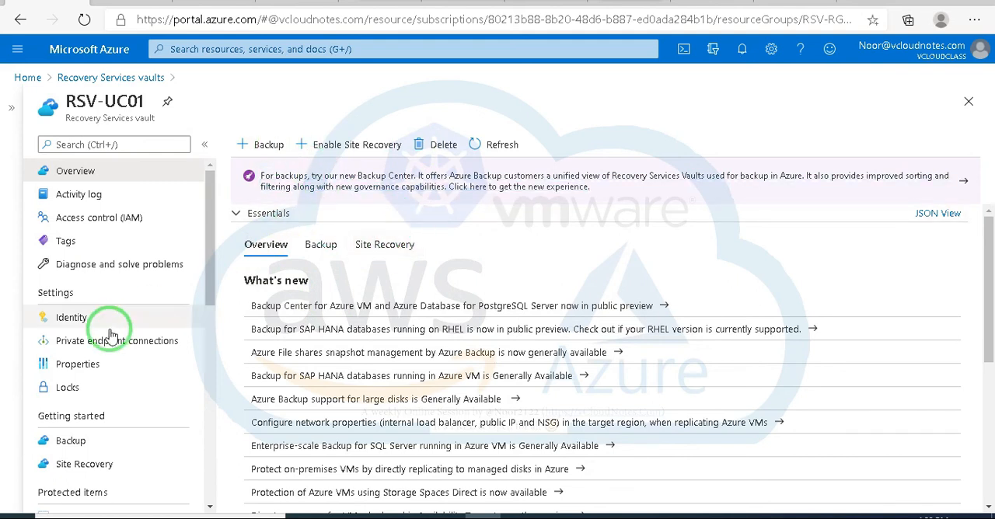
scroll(78, 358, "down", 1)
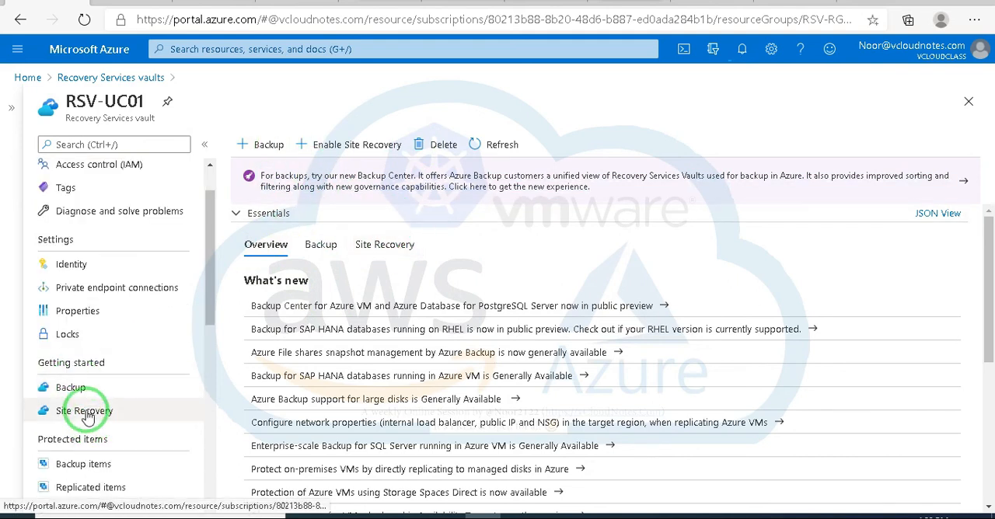
left_click(84, 410)
scroll(625, 269, "down", 2)
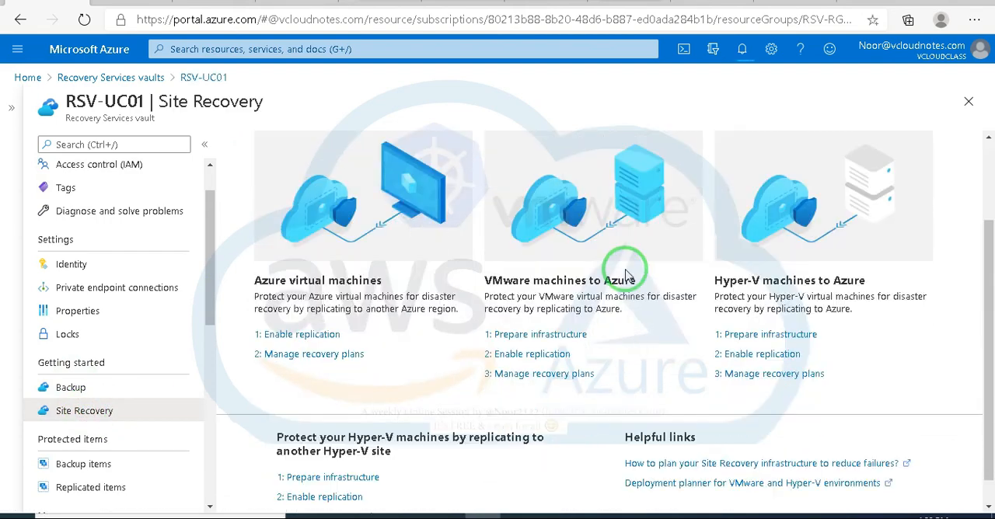
scroll(625, 269, "up", 2)
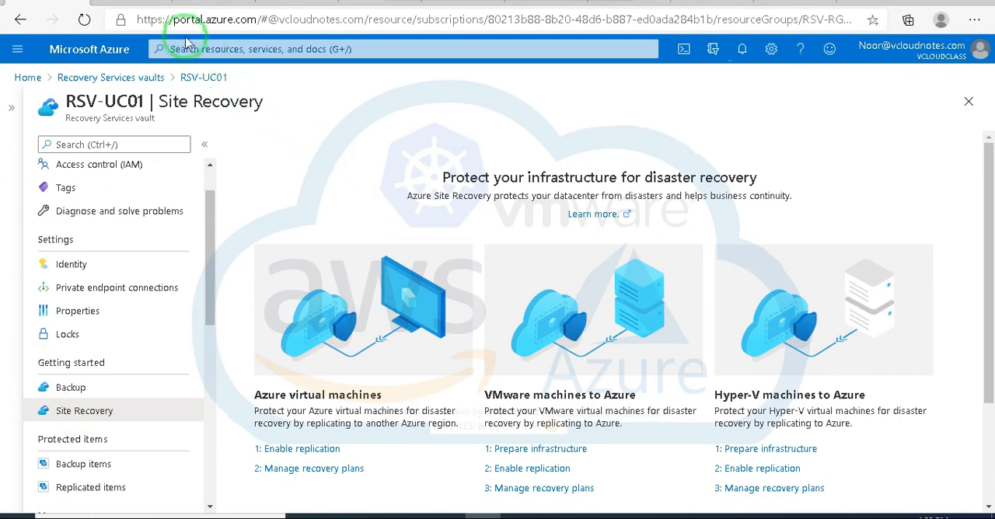
left_click(743, 51)
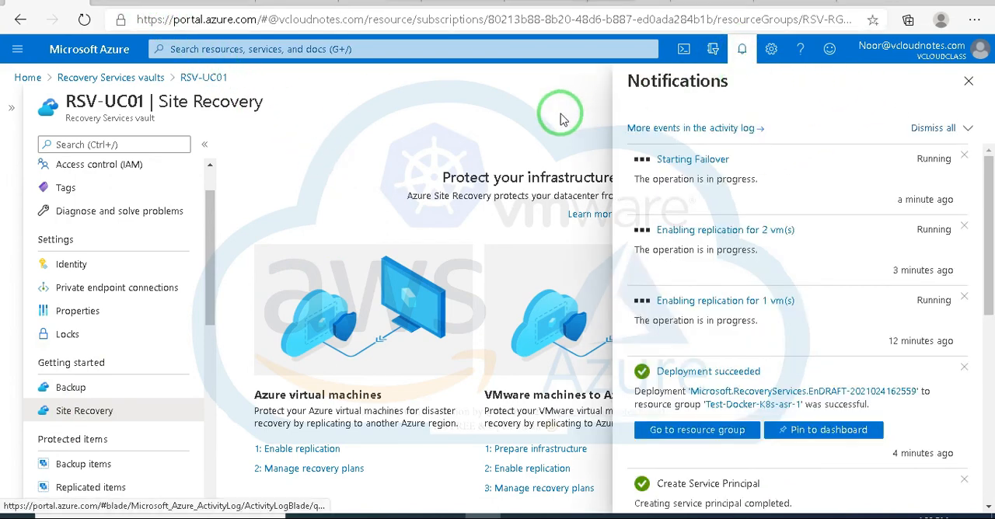
left_click(968, 81)
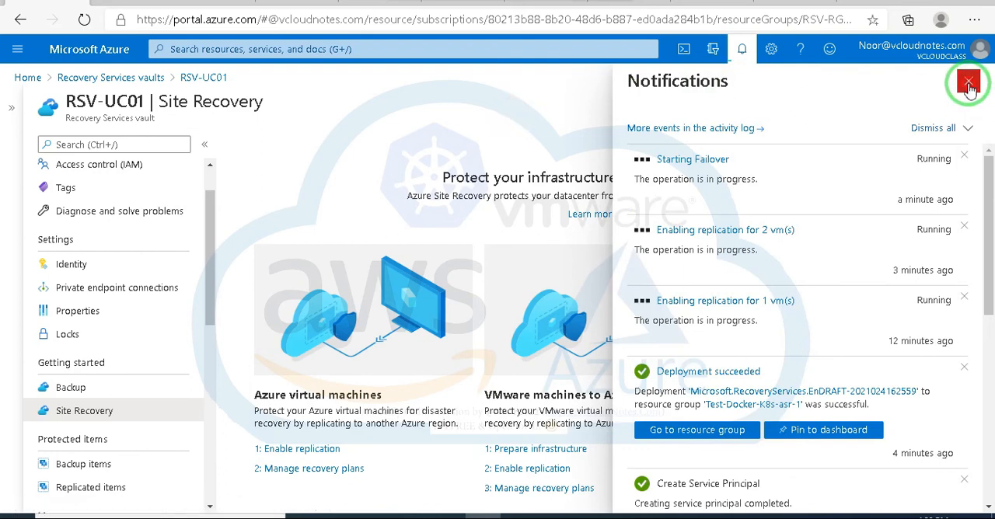
Step: Try to create recovery plan Test-Rec in RSV-UC01 from West US to East US with the Resource Manager deployment model
left_click(320, 469)
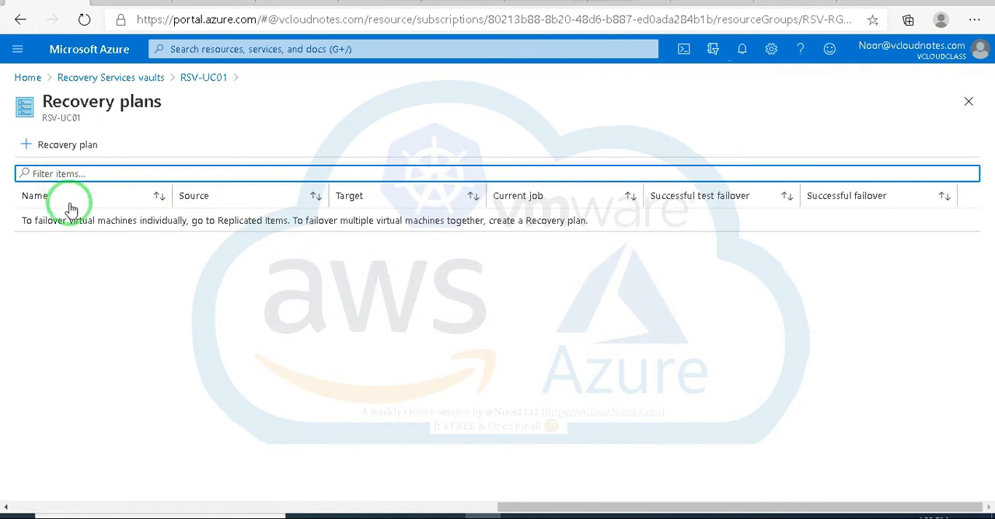
left_click_drag(35, 221, 528, 231)
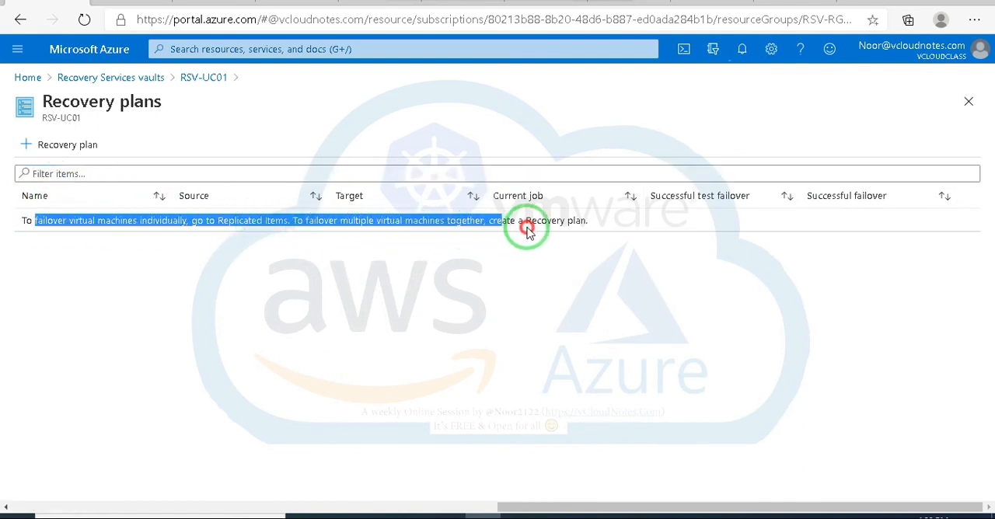
left_click(64, 145)
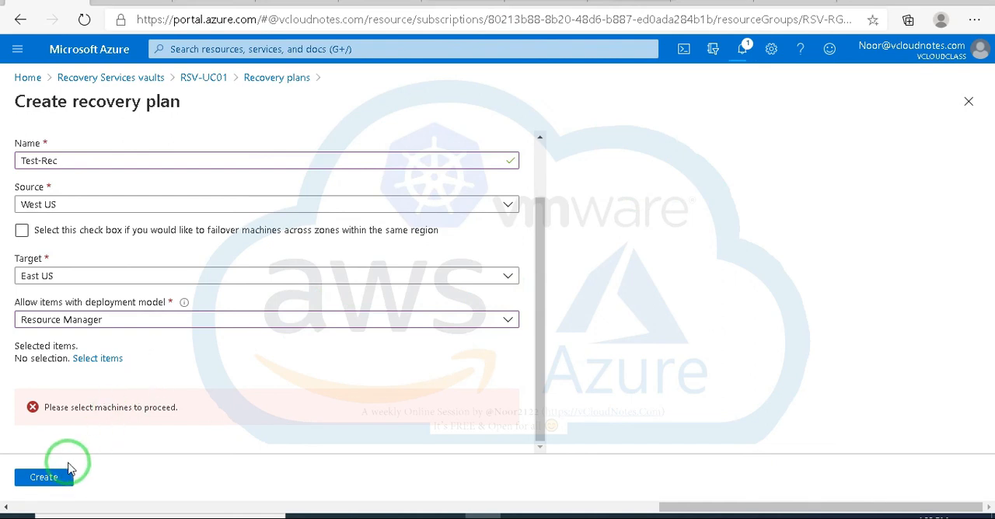
left_click(94, 361)
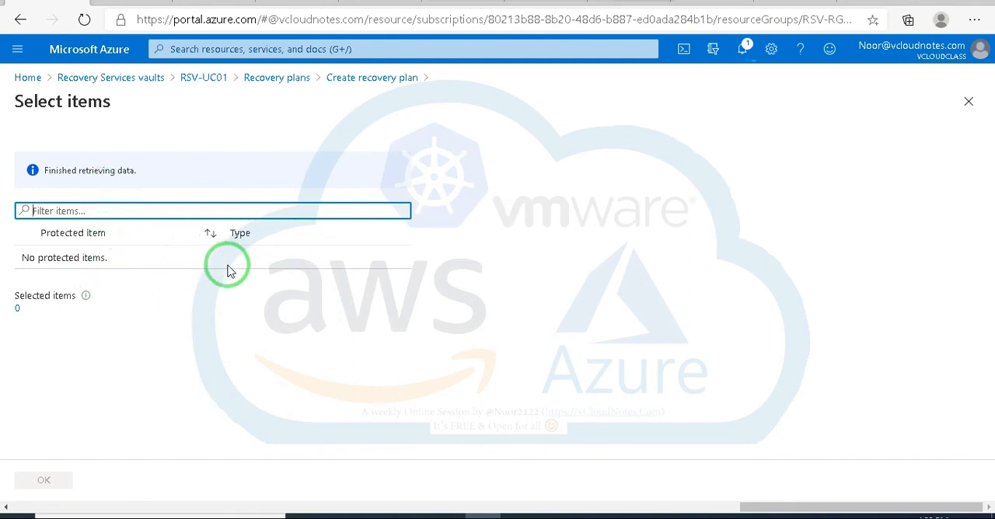
left_click(969, 102)
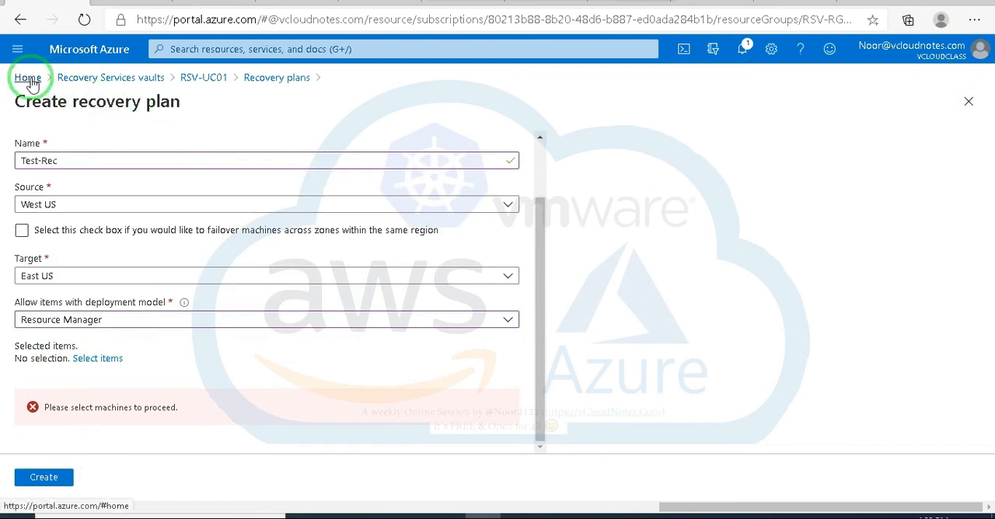
left_click(19, 19)
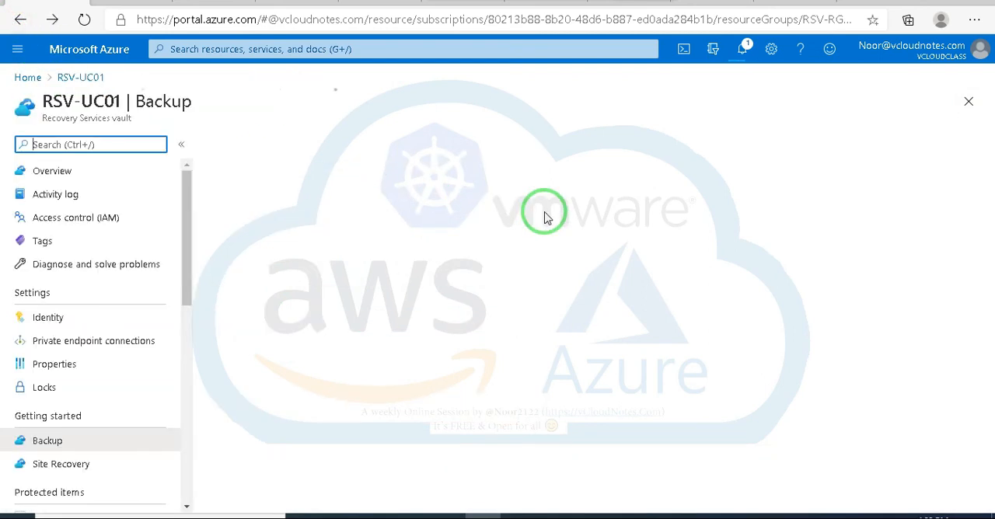
left_click(968, 105)
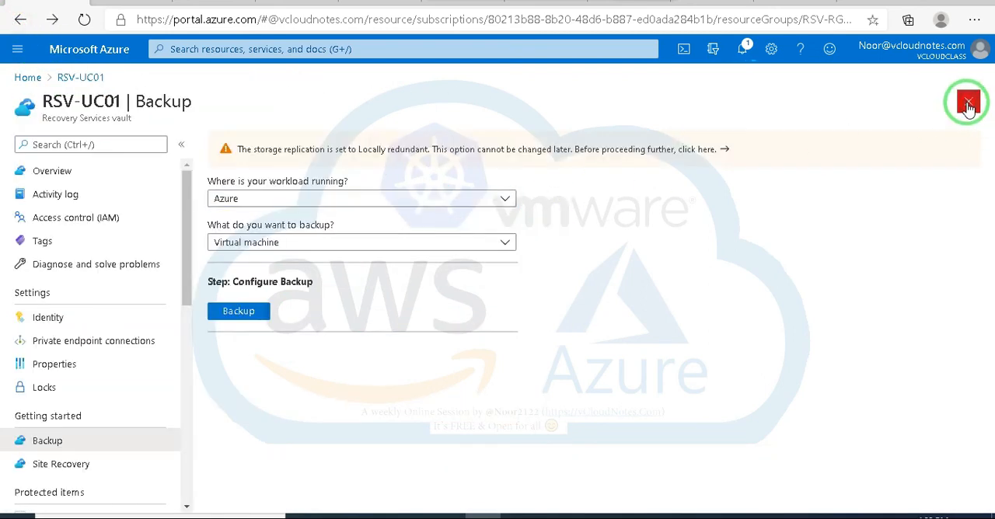
Step: Open the Starting Failover job from the notifications and review the status of its tasks
left_click(743, 49)
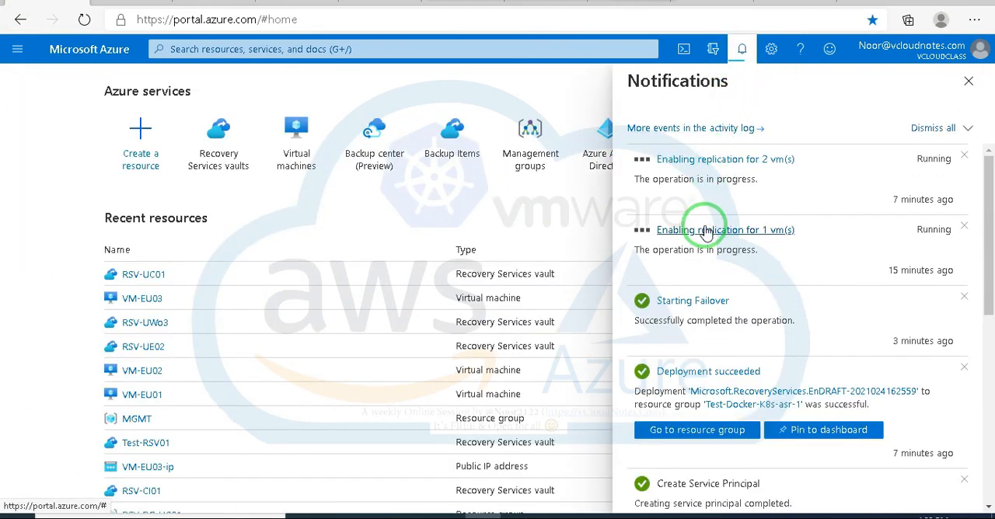
left_click(689, 309)
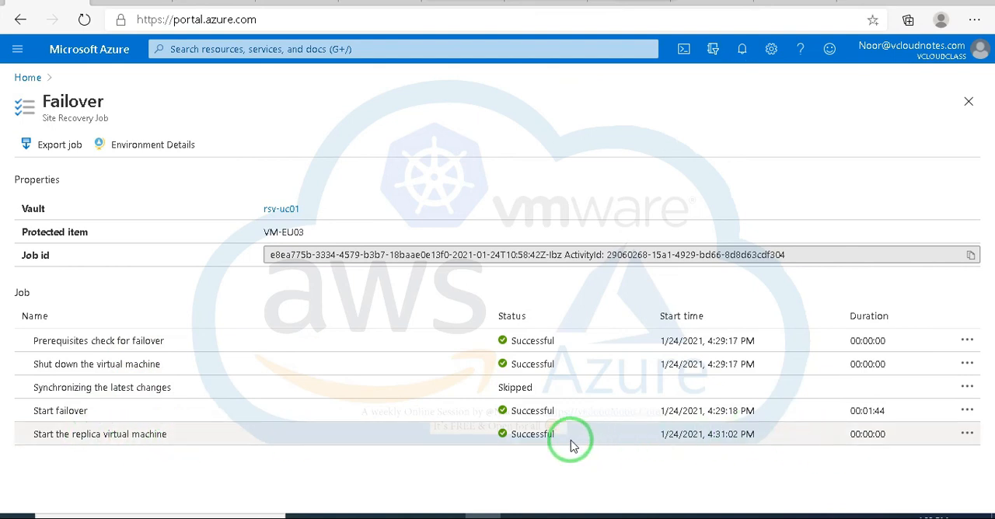
left_click(965, 435)
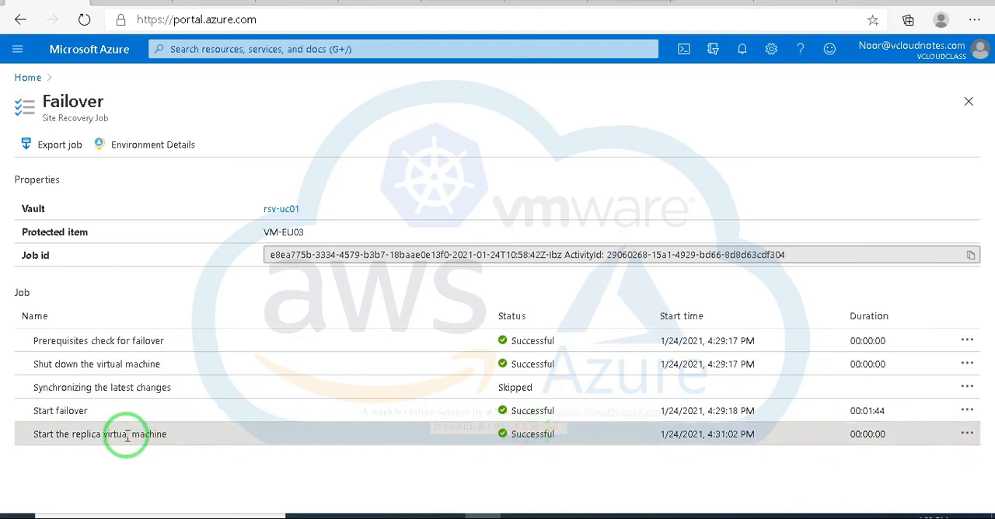
Step: Inspect both VM-EU03 entries among the virtual machines, comparing the East US source with the West US replica
left_click(83, 49)
left_click(306, 155)
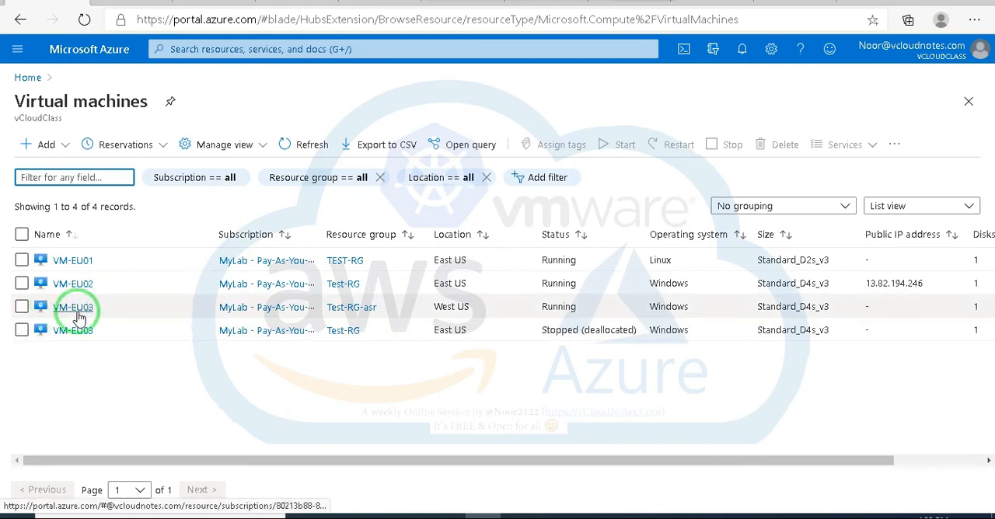
left_click_drag(472, 307, 22, 306)
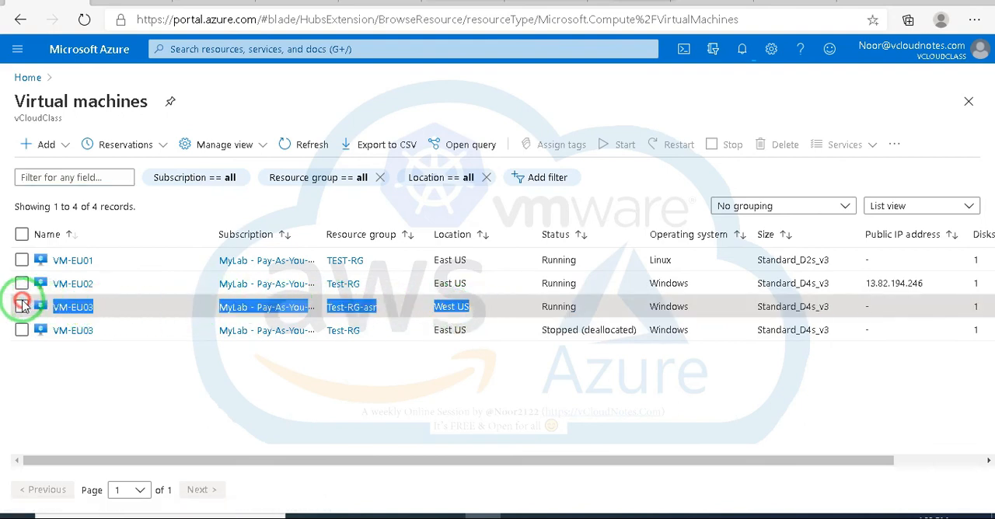
left_click(332, 405)
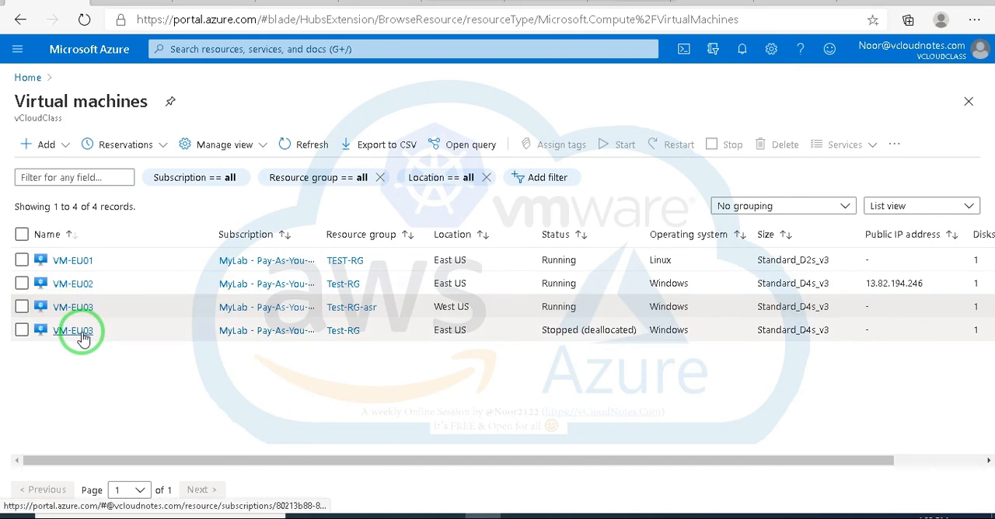
left_click(82, 332)
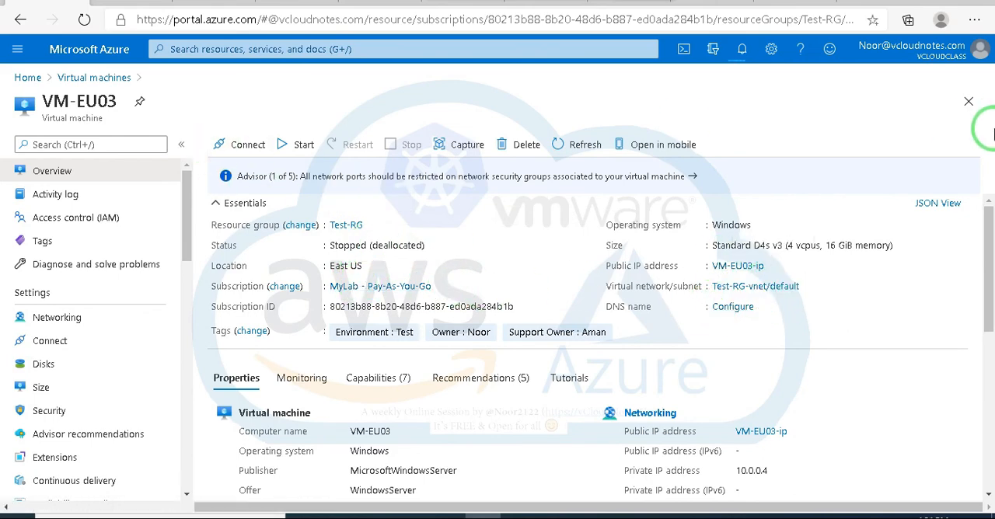
left_click(968, 105)
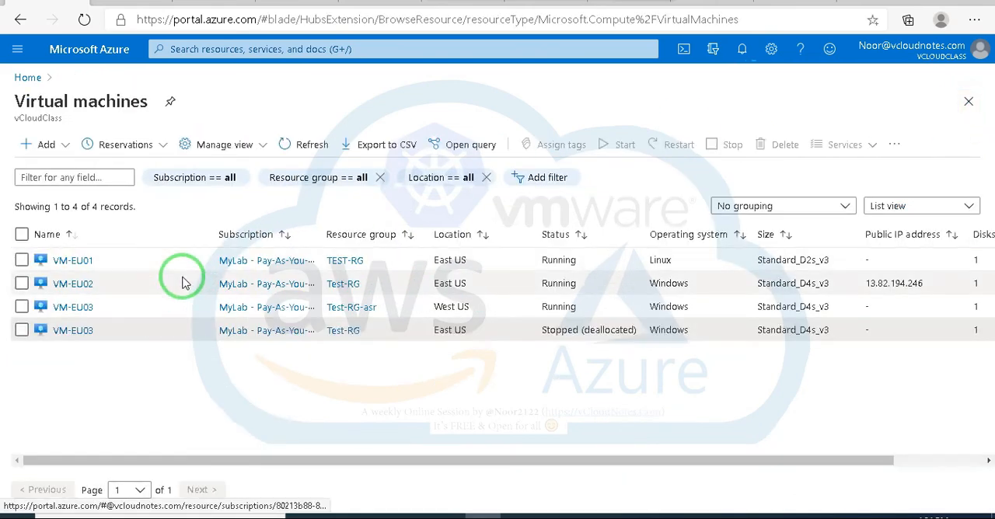
left_click(72, 308)
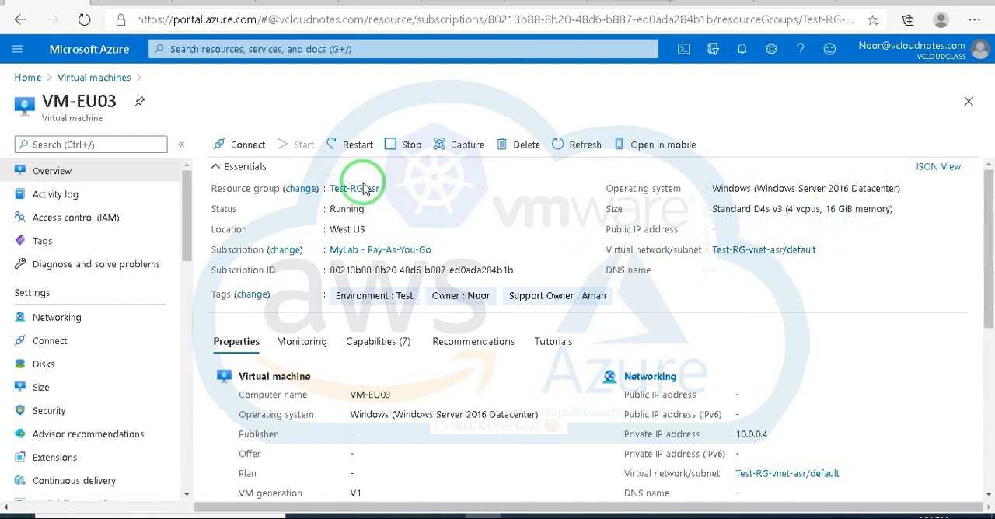
left_click(969, 105)
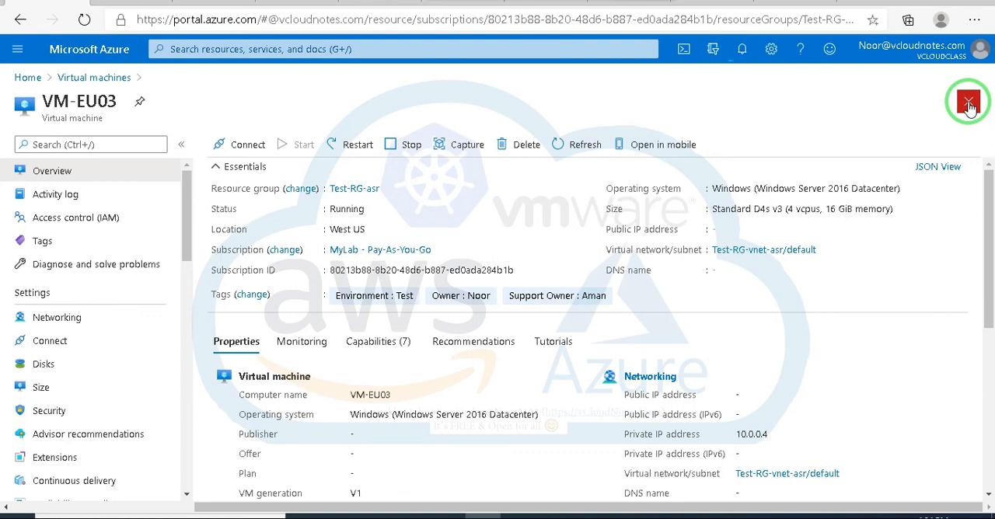
left_click(969, 105)
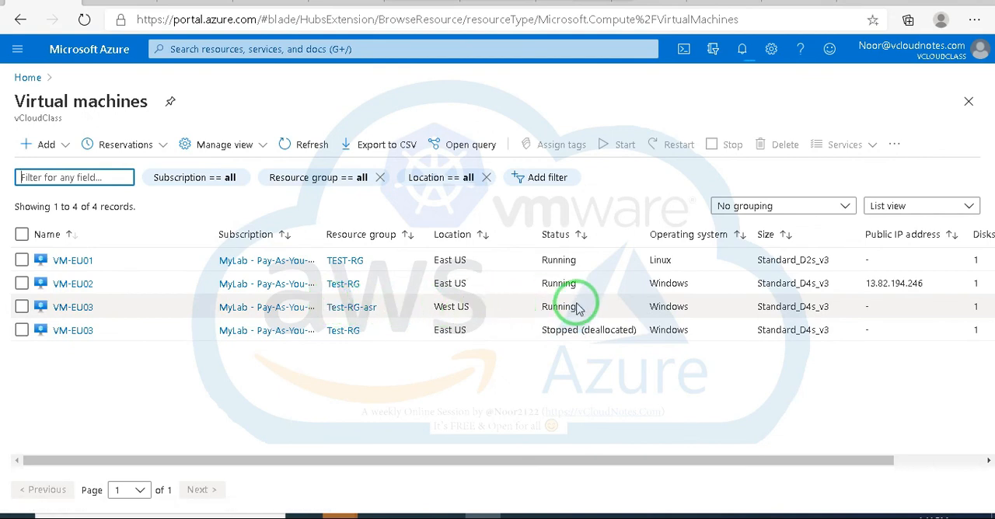
Step: Open the disaster recovery overview of the VM-EU03 replica located in West US
left_click(78, 311)
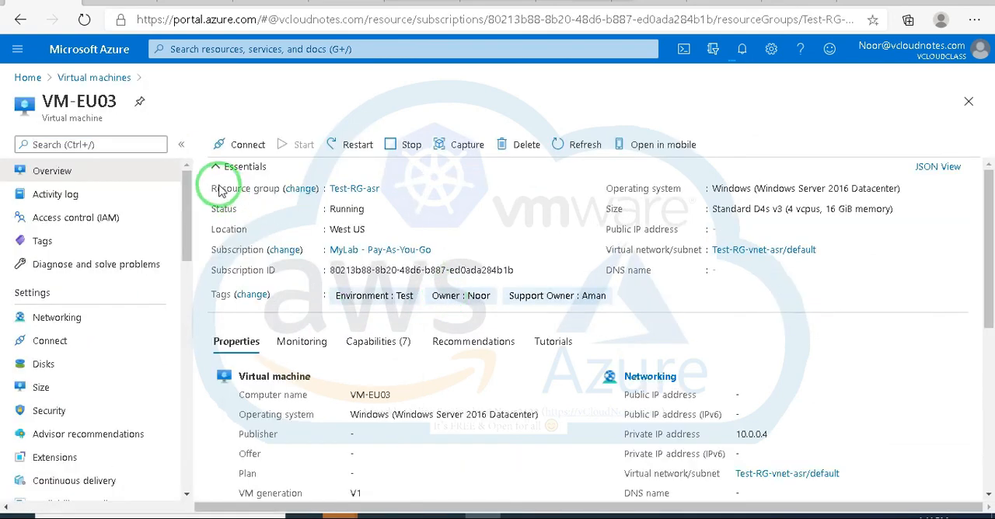
scroll(85, 327, "down", 4)
left_click(79, 420)
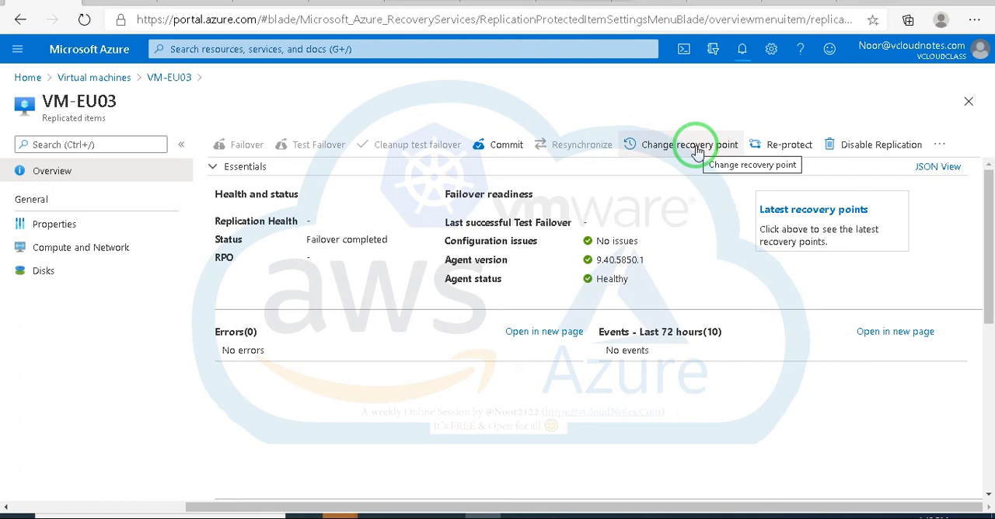
Step: Review the recovery points available for changing VM-EU03's recovery point, leaving without a new selection
left_click(696, 148)
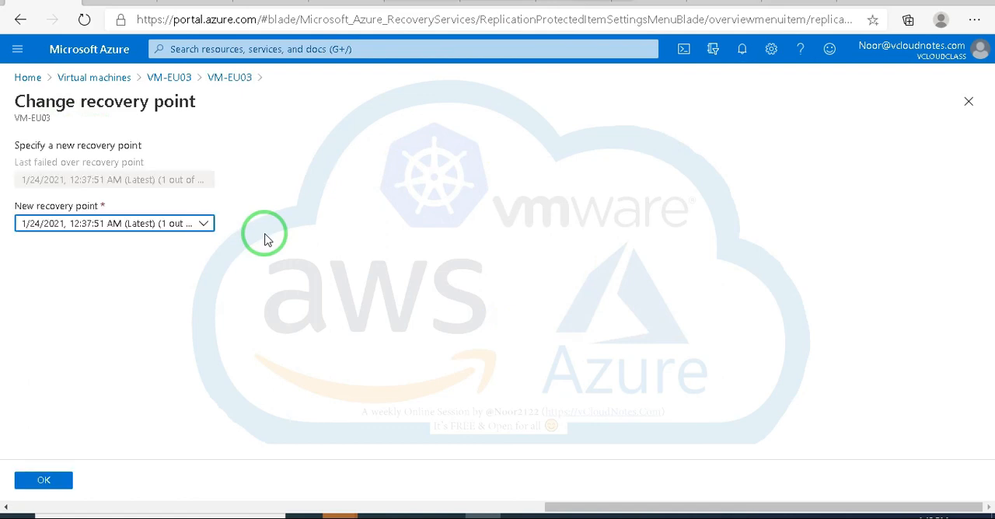
left_click(203, 224)
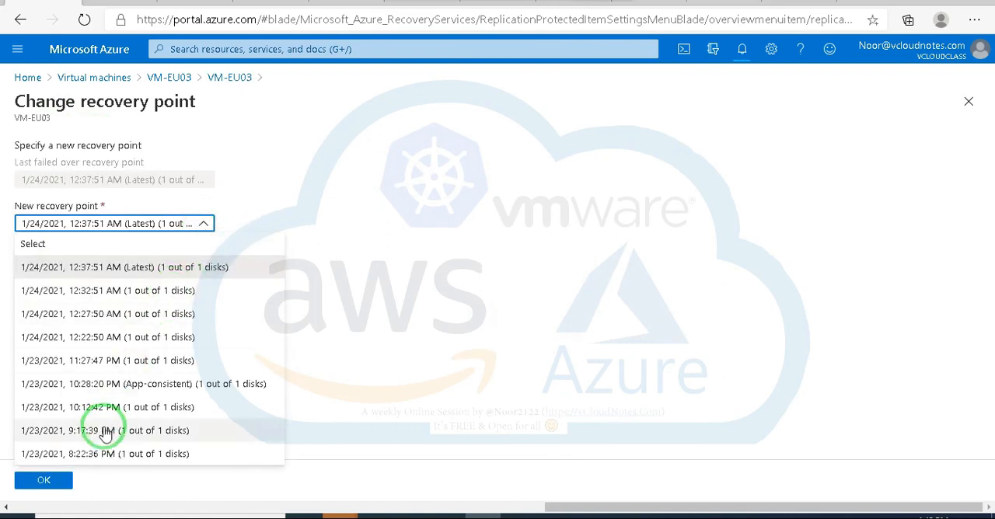
left_click(969, 102)
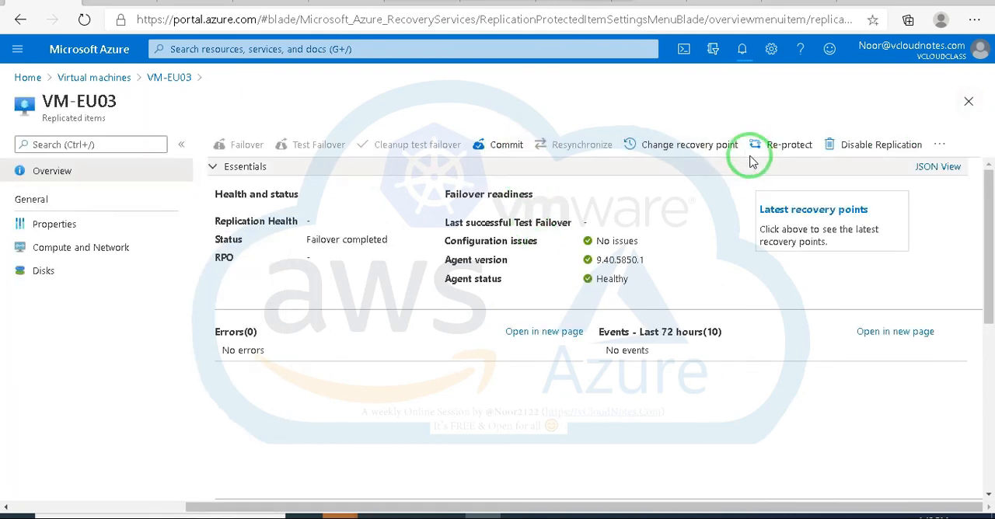
Step: Commit the failover of VM-EU03 and check the details of the commit job
left_click(506, 146)
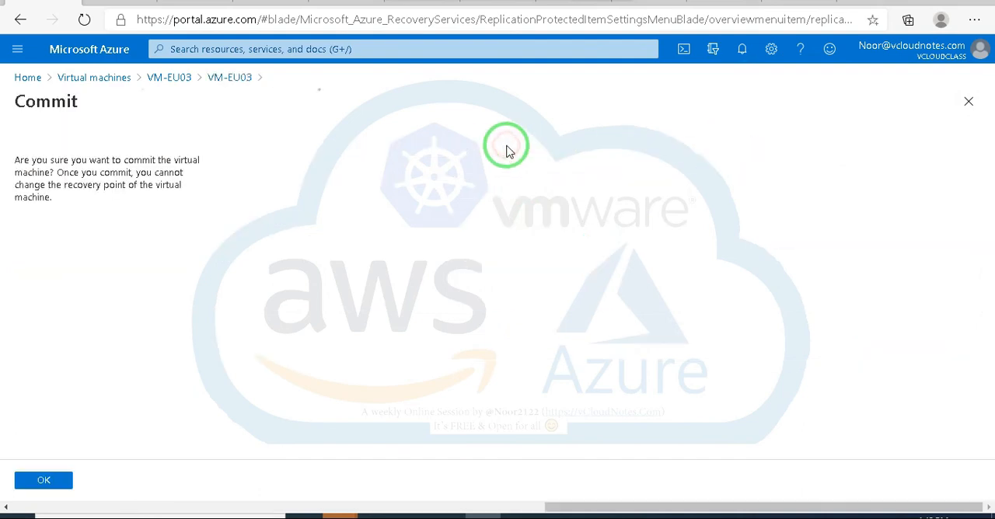
left_click(43, 479)
left_click(810, 87)
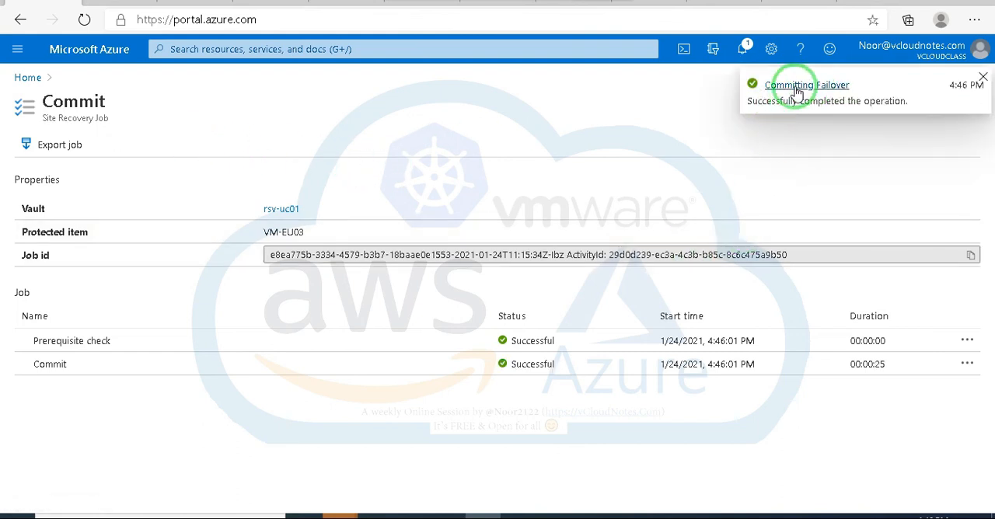
left_click(793, 85)
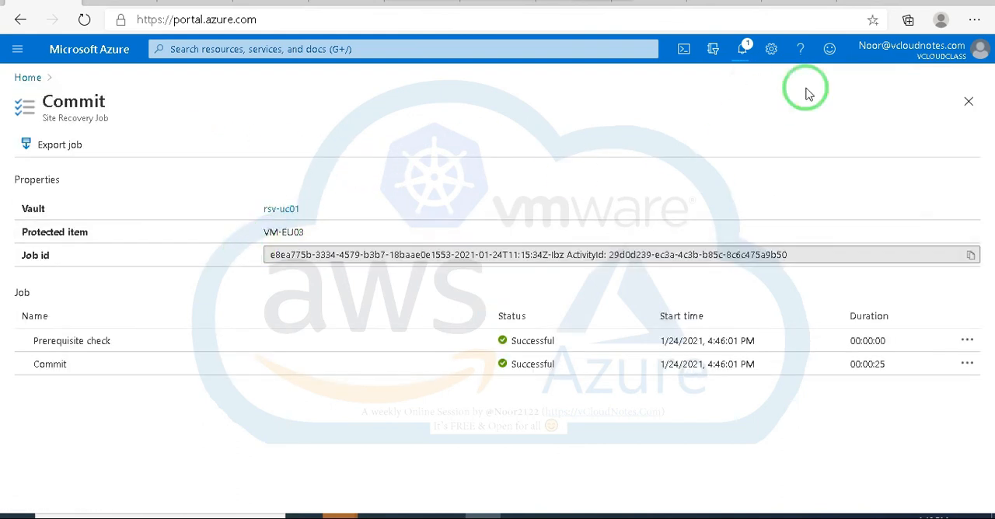
left_click(968, 101)
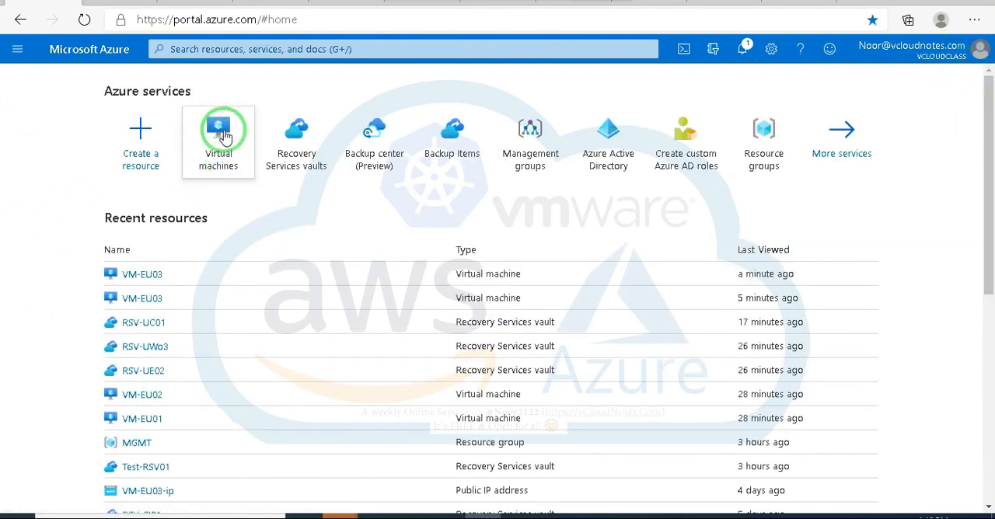
Step: Return to the West US VM-EU03 from the virtual machines list and open its disaster recovery overview
left_click(219, 131)
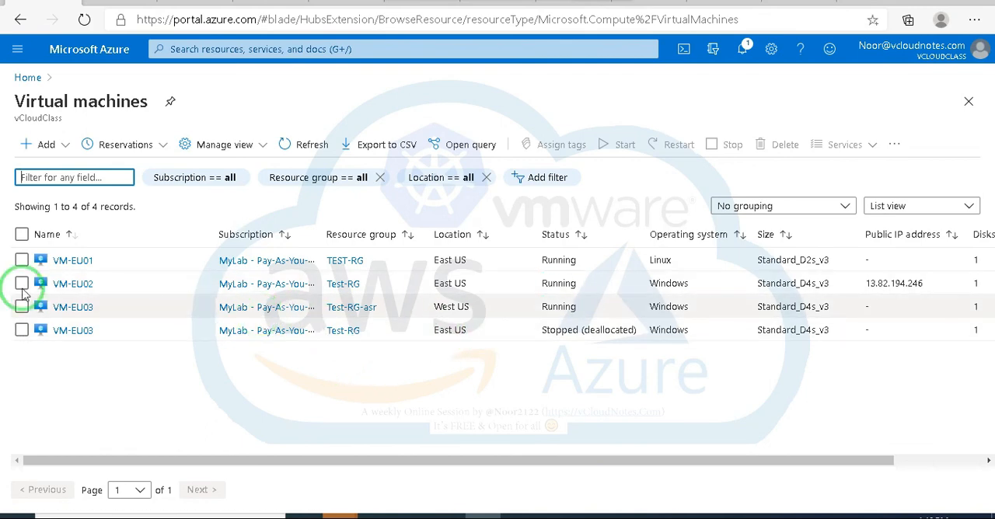
left_click(70, 307)
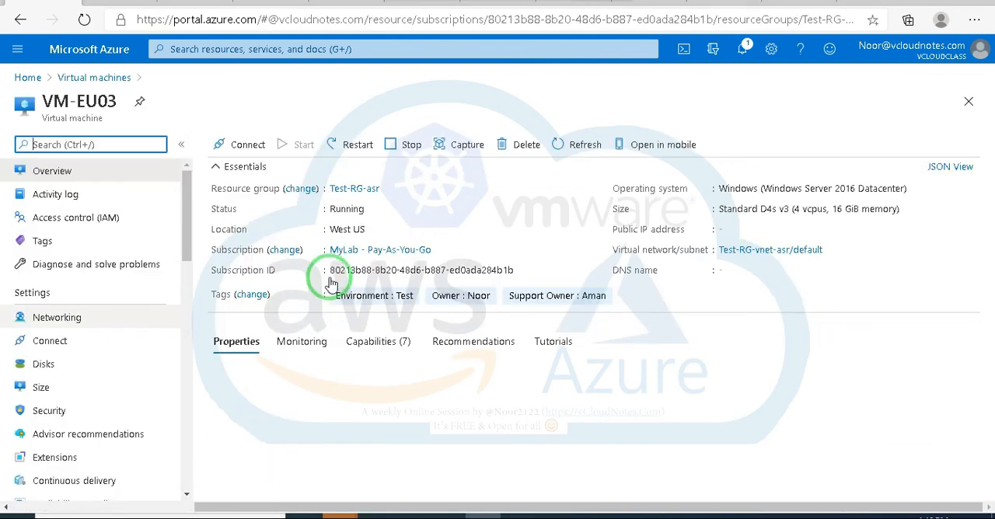
scroll(74, 307, "down", 3)
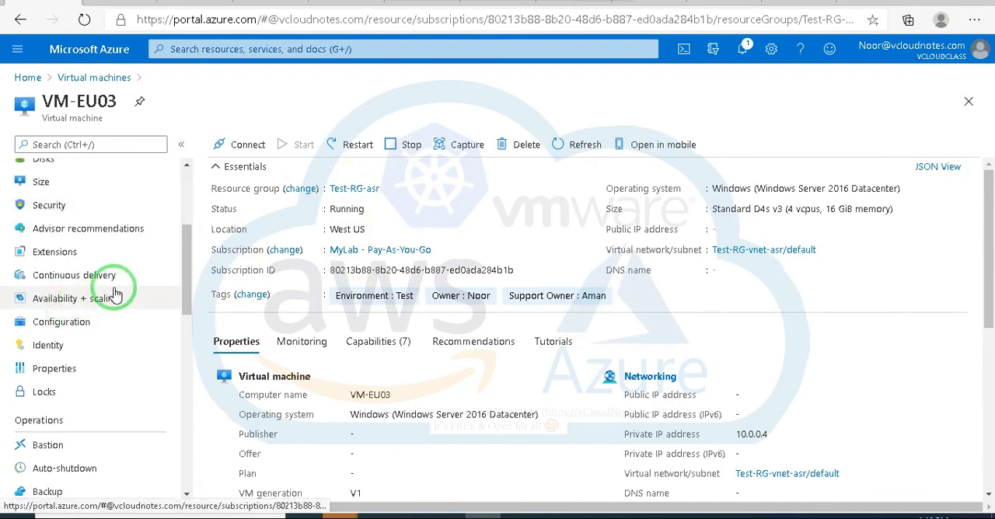
scroll(114, 294, "down", 5)
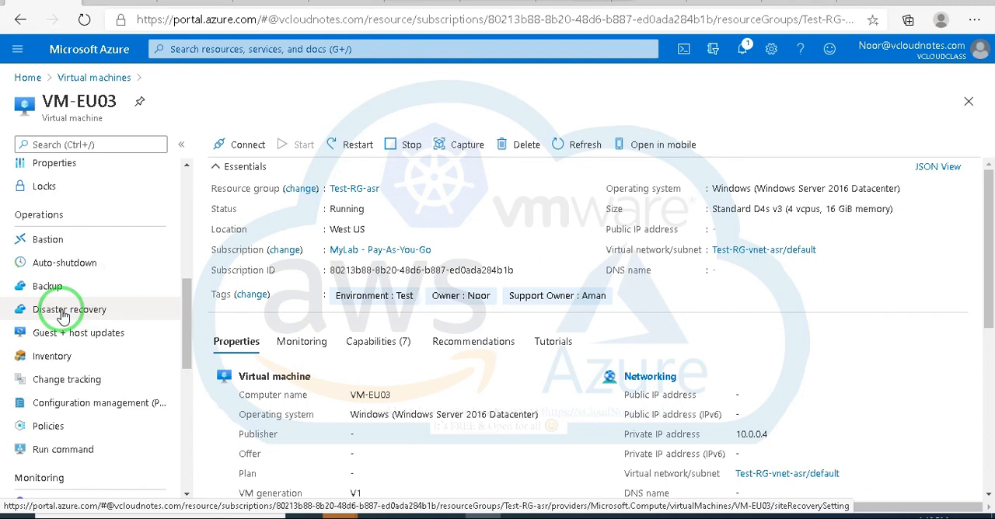
left_click(62, 313)
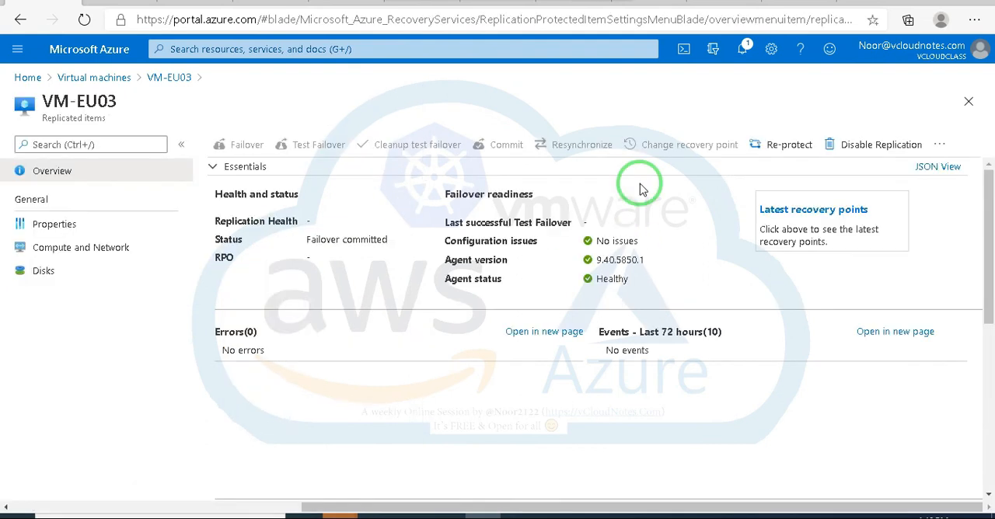
Step: Re-protect VM-EU03 using the default target resource group Test-RG and virtual network Test-RG-vnet
left_click(785, 147)
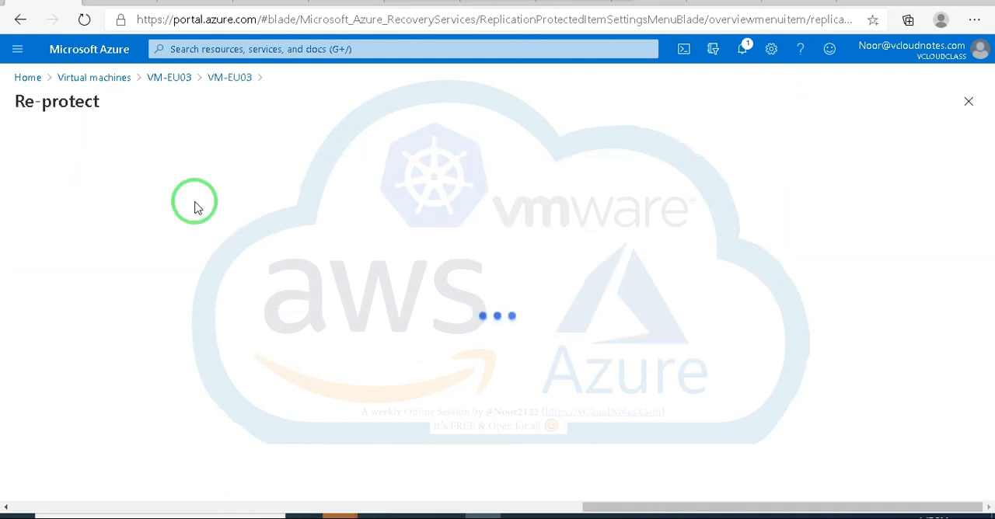
scroll(132, 318, "down", 2)
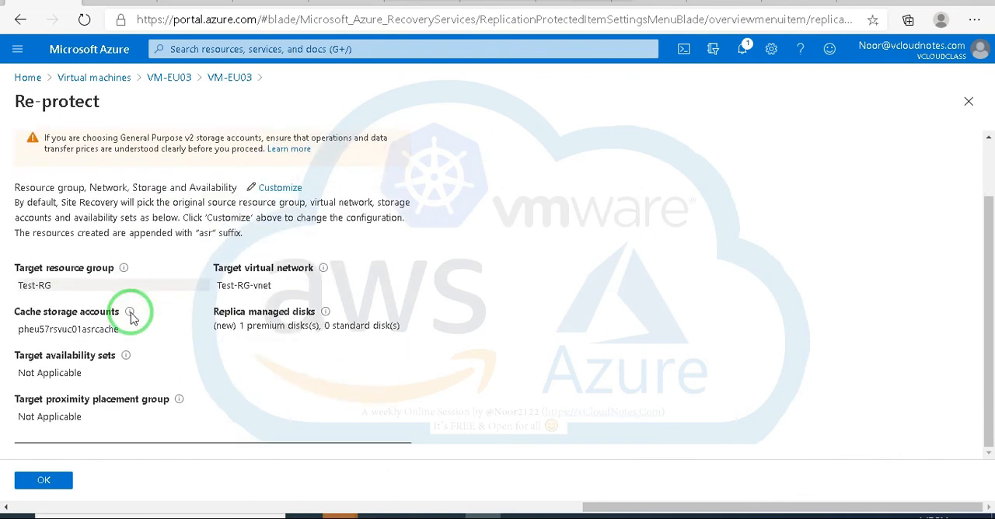
left_click(44, 481)
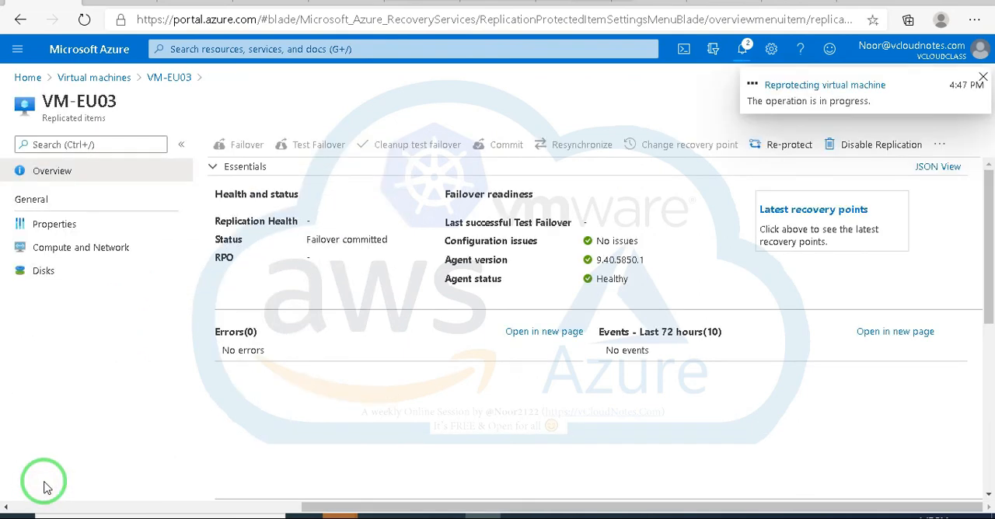
Step: Submit the re-protection of VM-EU03 with default targets Test-RG and Test-RG-vnet and new cache storage account pheu57rsvuc01asrcache, and leave the form
left_click(823, 87)
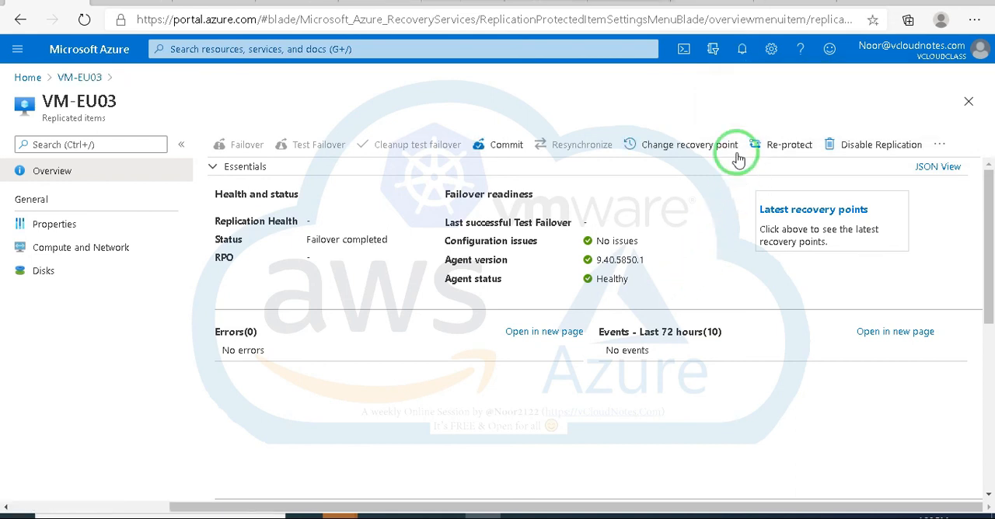
left_click(780, 150)
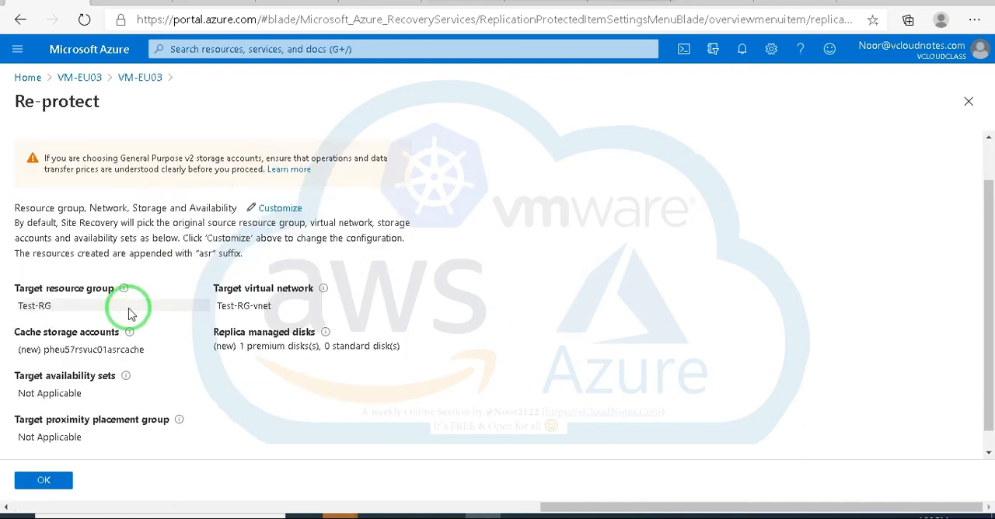
scroll(136, 307, "down", 1)
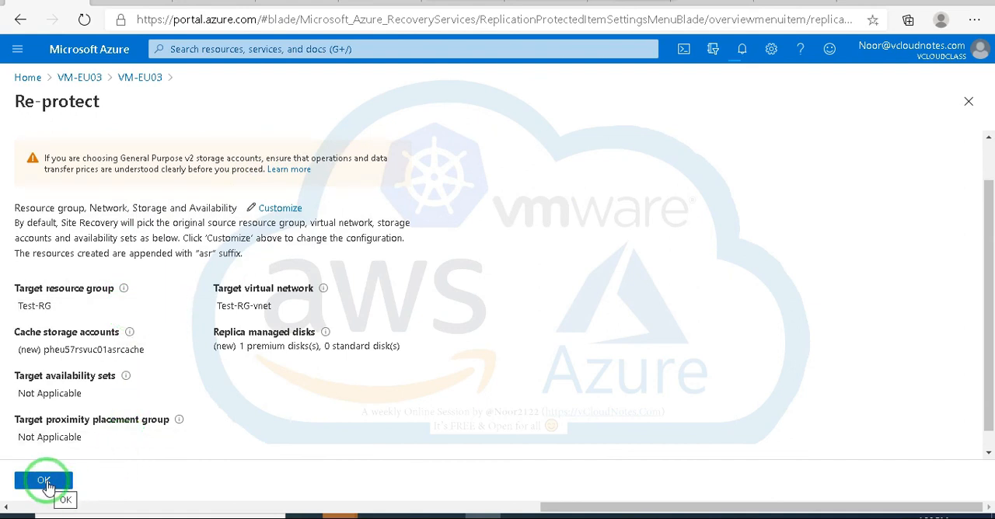
left_click(45, 482)
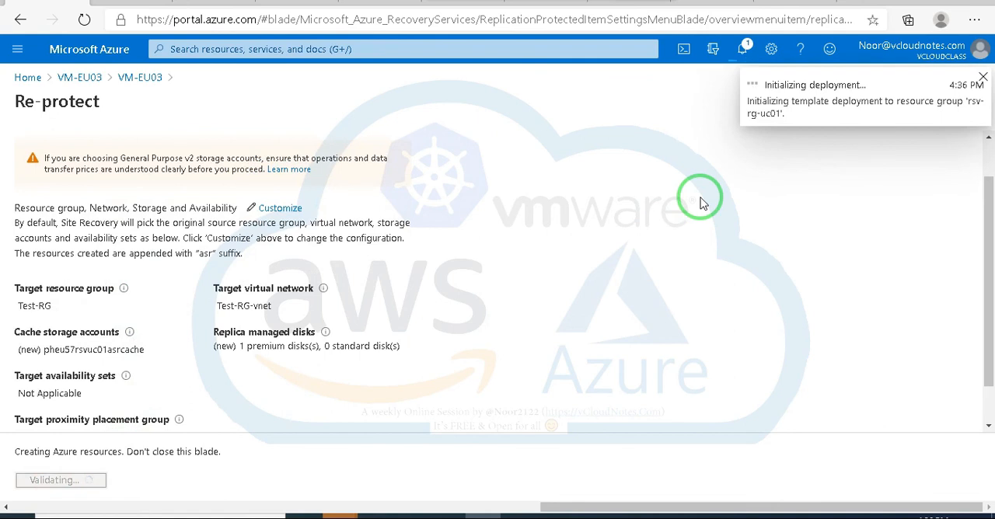
left_click(969, 102)
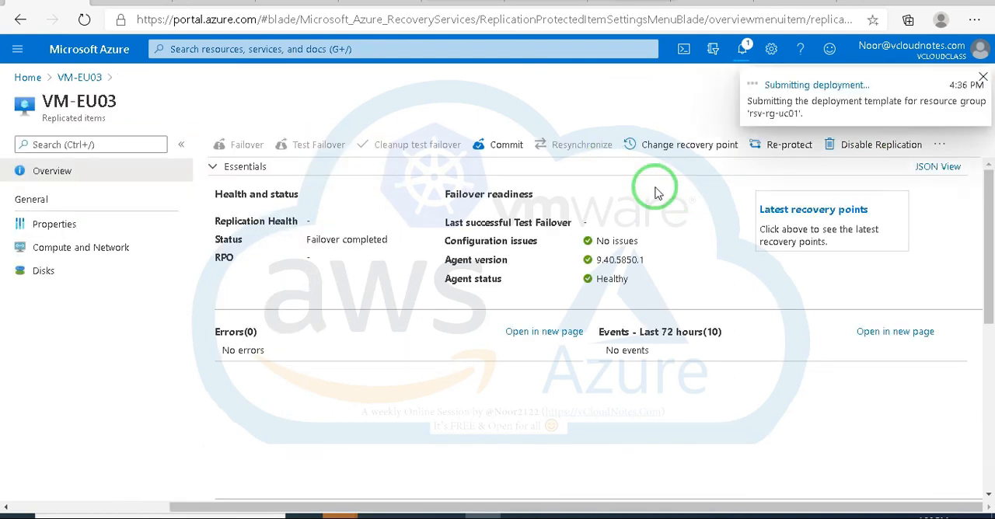
Step: Check the details of the re-protect deployment in resource group rsv-rg-uc01 and return to the portal home page
left_click(789, 85)
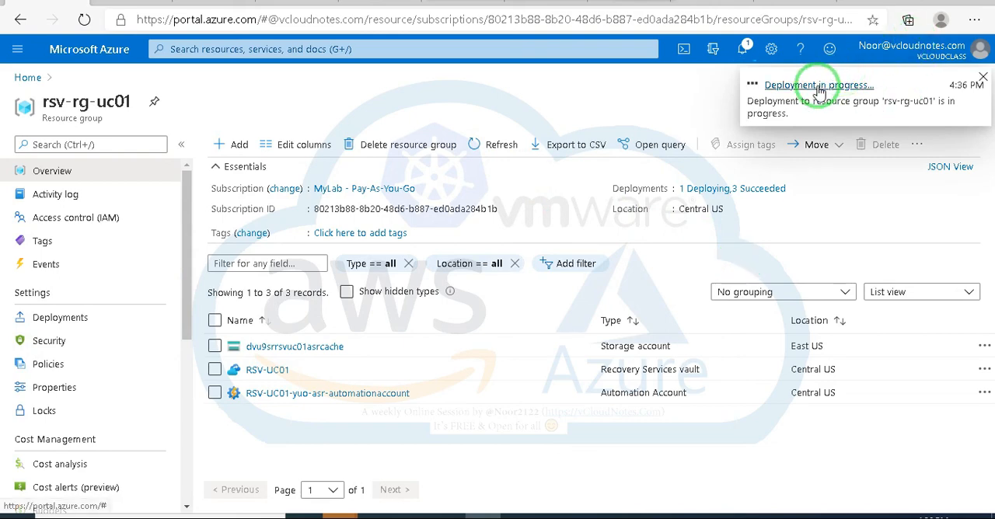
left_click(819, 85)
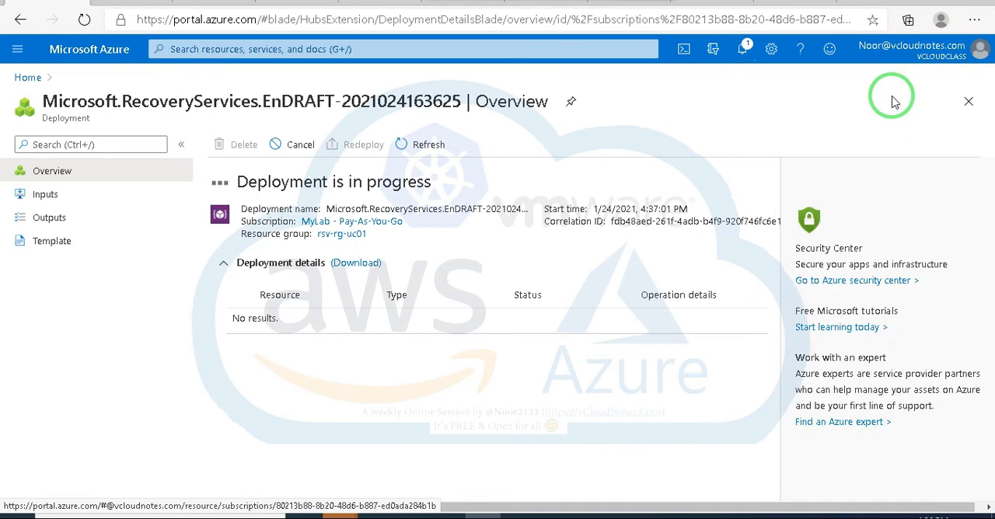
left_click(27, 78)
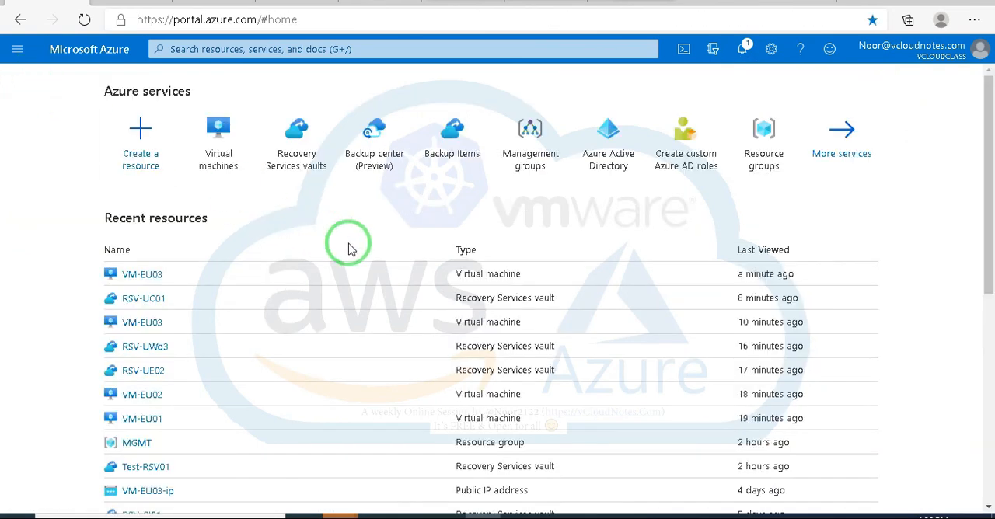
scroll(380, 246, "down", 1)
scroll(380, 246, "up", 1)
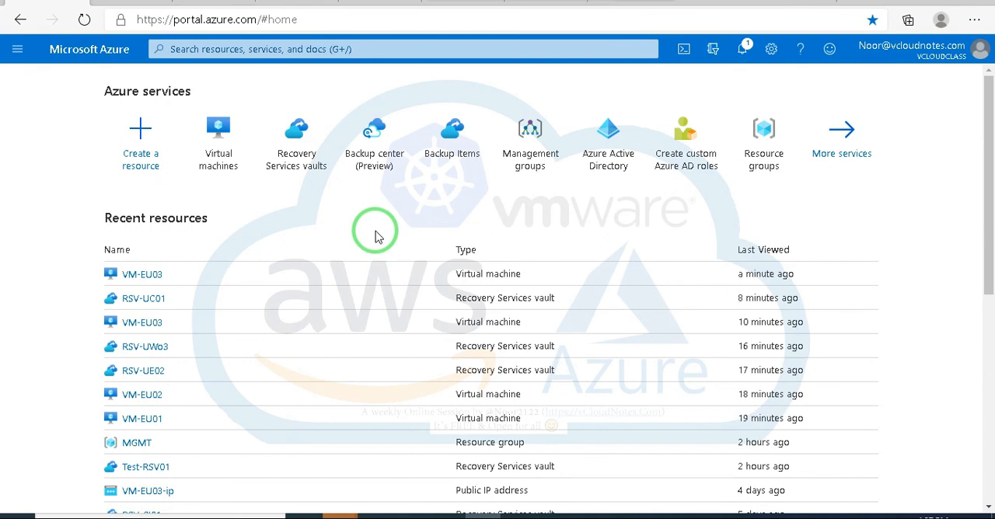
mouse_move(301, 146)
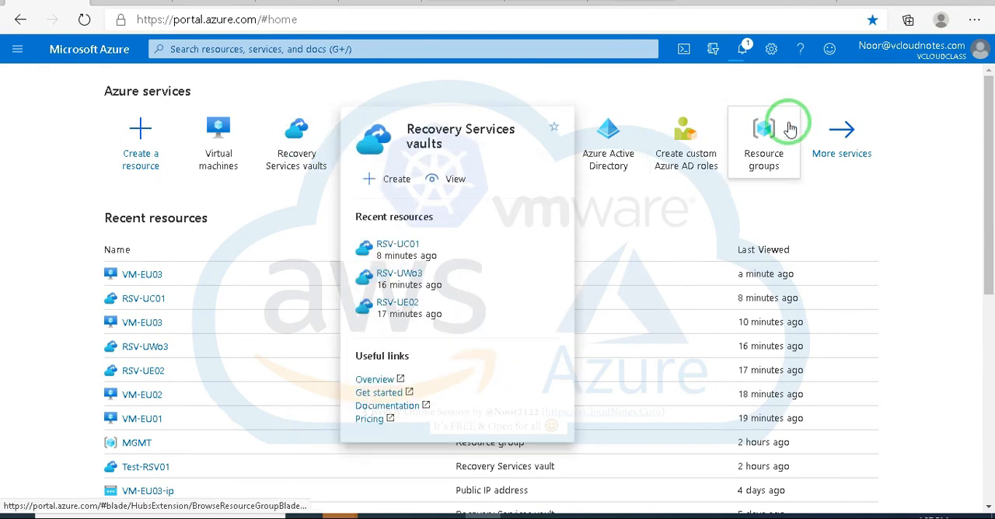